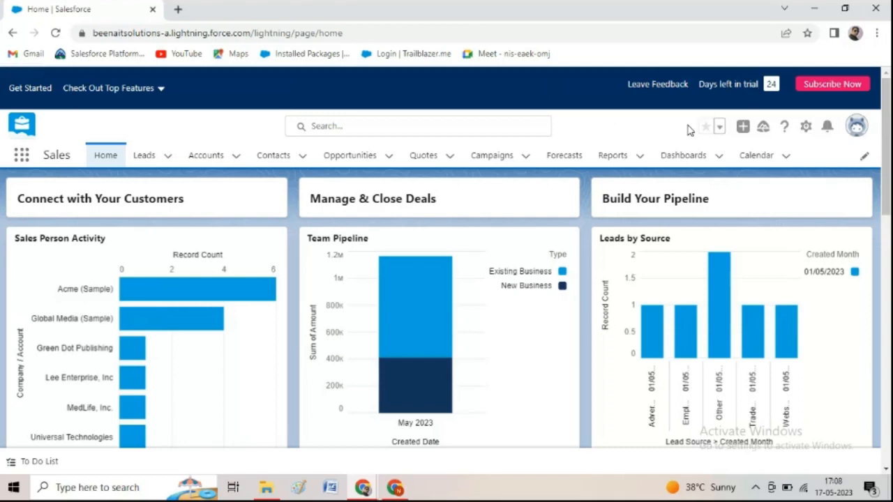
# Open Setup, search for "sandbox" and display the list on the Sandboxes page, dismissing the screen-presenting notification.
pyautogui.click(806, 126)
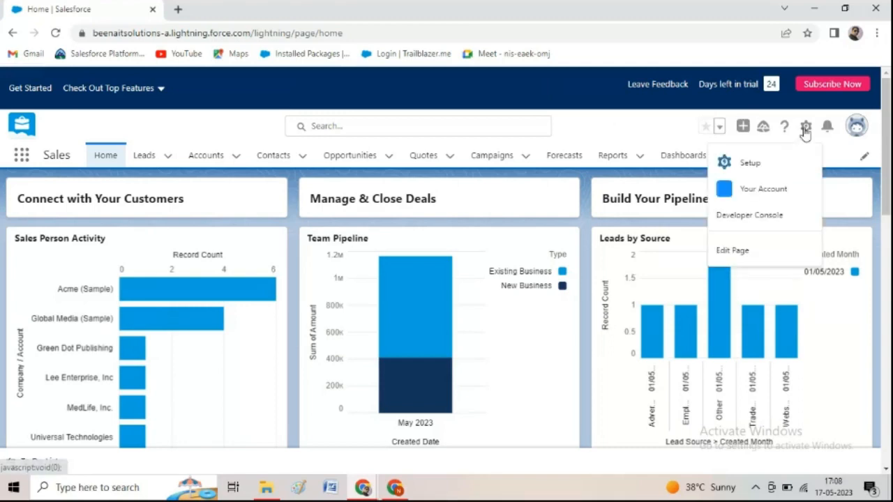
pyautogui.click(759, 164)
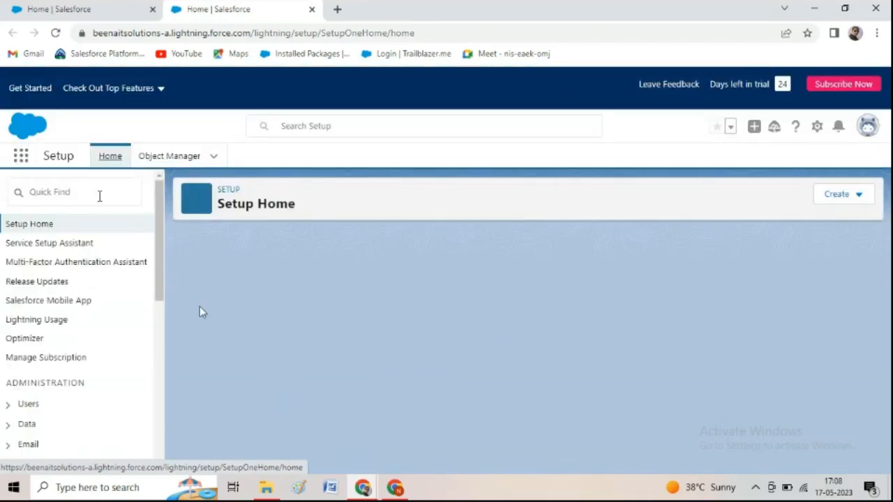
pyautogui.click(98, 194)
pyautogui.write('san')
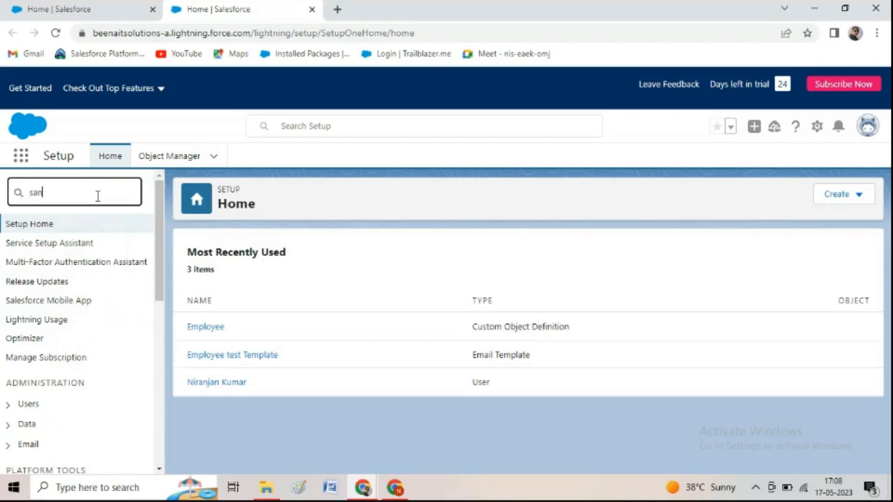
pyautogui.write('dbox')
pyautogui.click(72, 248)
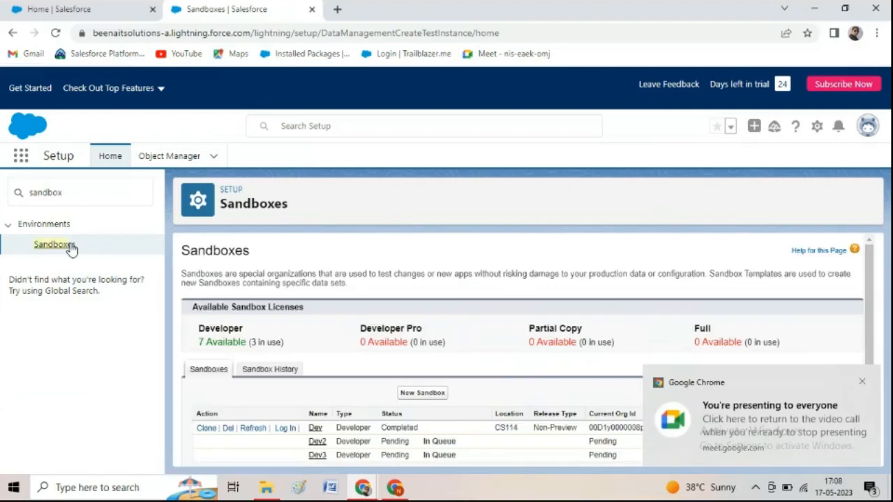
pyautogui.click(863, 384)
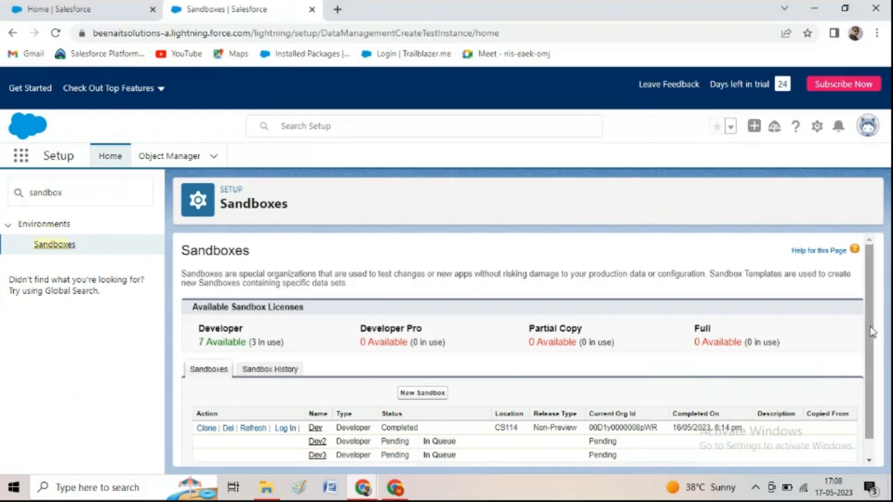
pyautogui.scroll(-2, 871, 332)
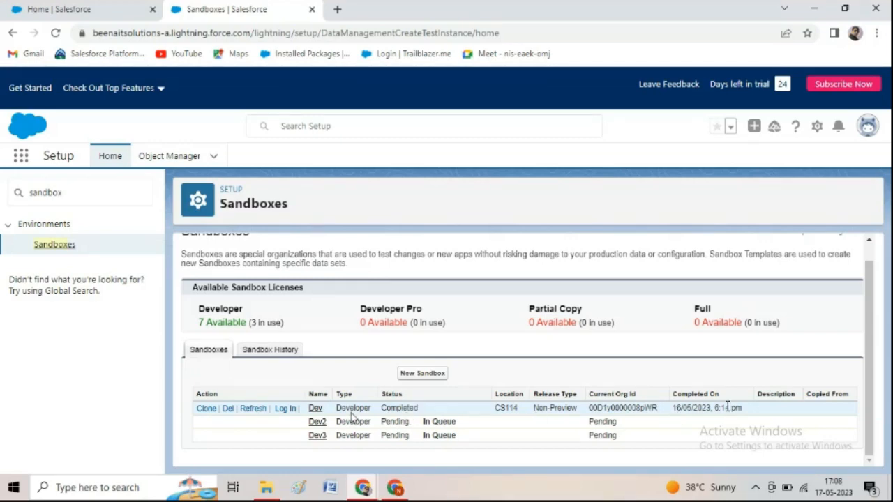
# Open the Dev sandbox's login page, switch to test.salesforce.com and log in to the sandbox with the prefilled credentials.
pyautogui.click(286, 410)
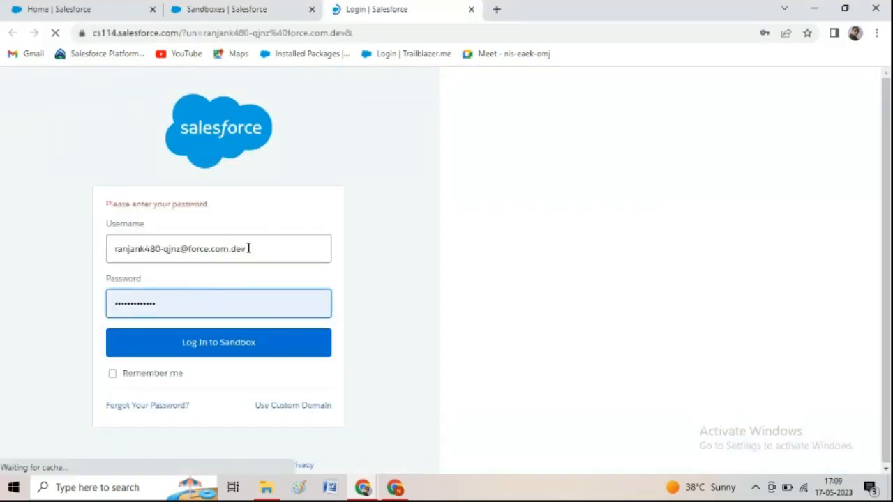
pyautogui.moveTo(247, 248); pyautogui.dragTo(109, 243)
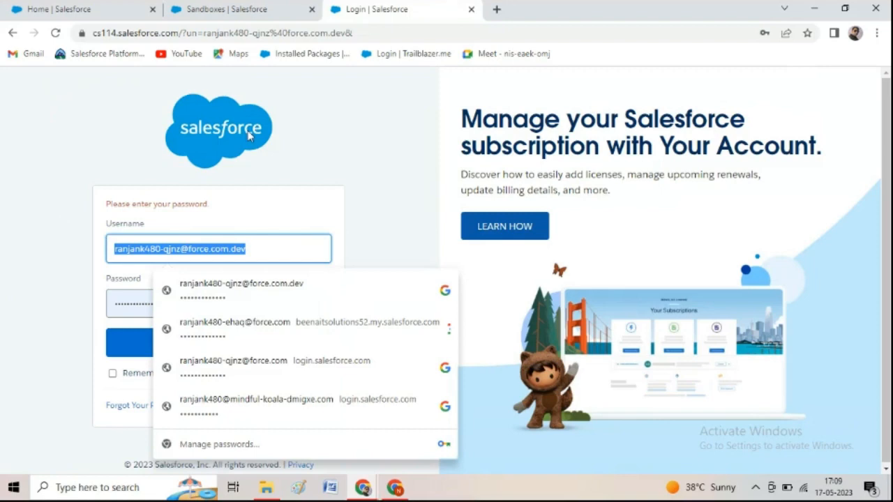
pyautogui.click(377, 33)
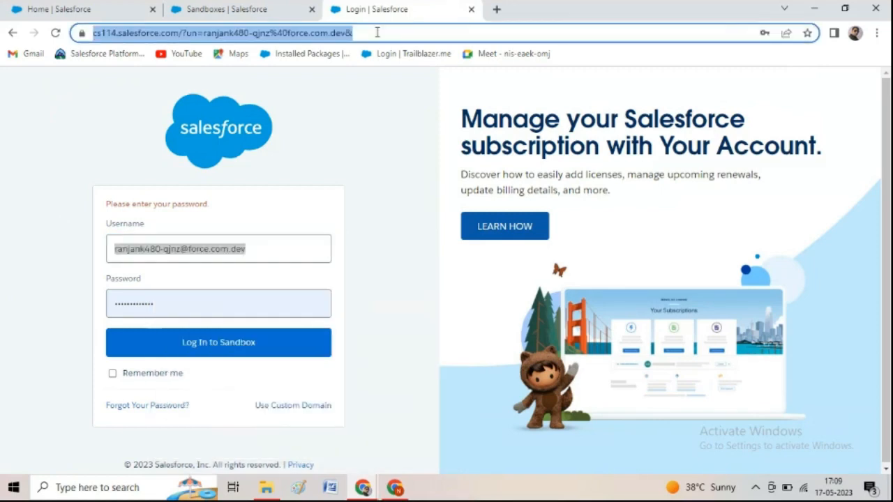
pyautogui.write('test.salesforce.com')
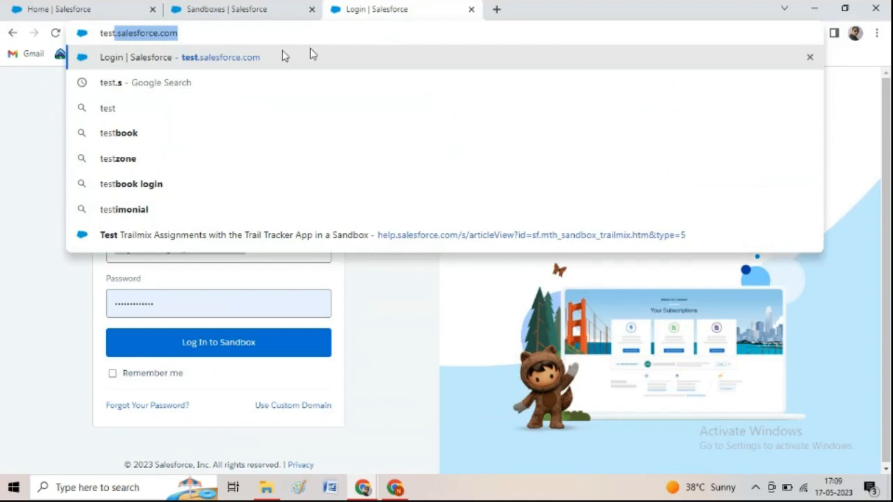
pyautogui.click(263, 58)
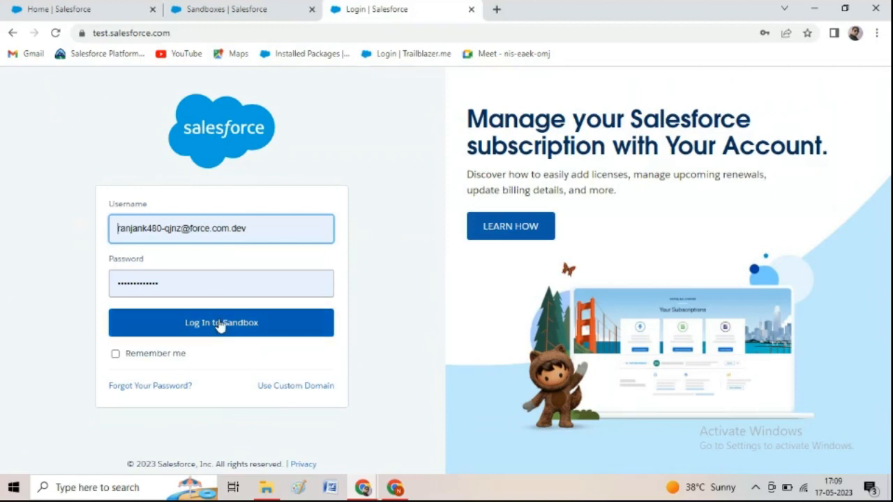
pyautogui.click(221, 324)
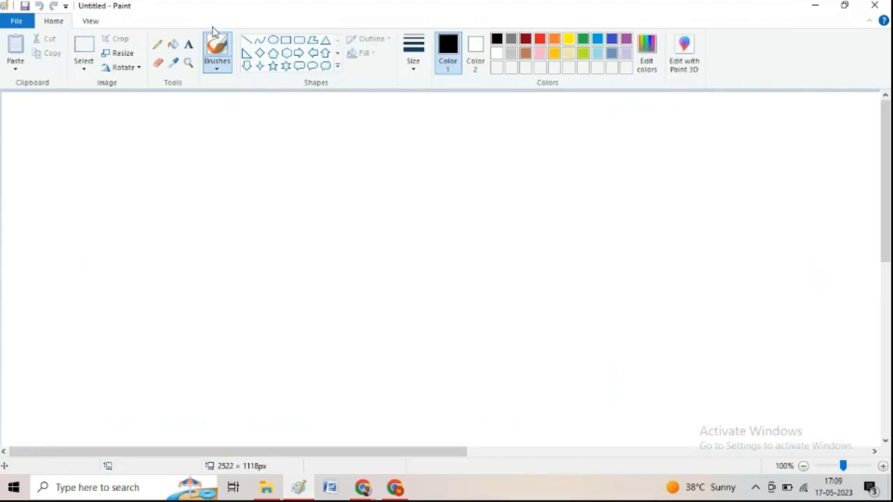
# In Paint, add the heading text "Deployment to Production" near the upper edge of the blank canvas.
pyautogui.click(189, 46)
pyautogui.click(193, 107)
pyautogui.write('Sandbox t')
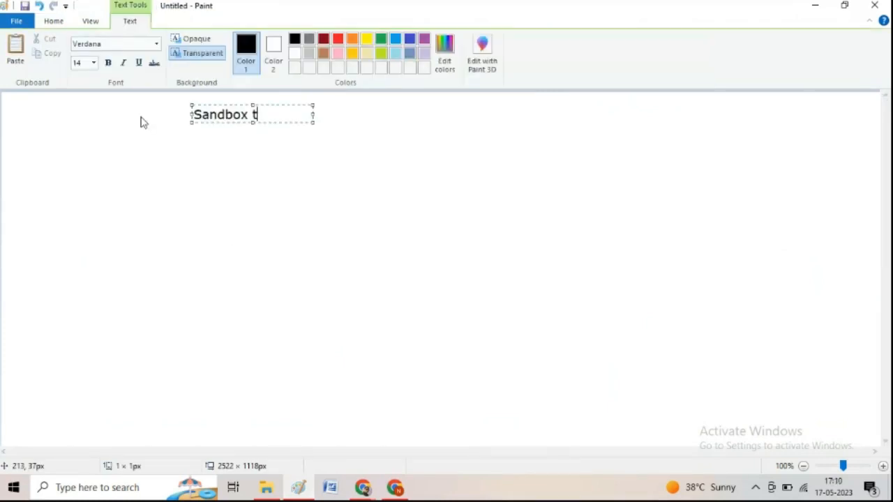
pyautogui.press('BackSpace')
pyautogui.press('BackSpace')
pyautogui.press('BackSpace')
pyautogui.press('BackSpace')
pyautogui.press('BackSpace')
pyautogui.press('BackSpace')
pyautogui.press('BackSpace')
pyautogui.press('BackSpace')
pyautogui.press('BackSpace')
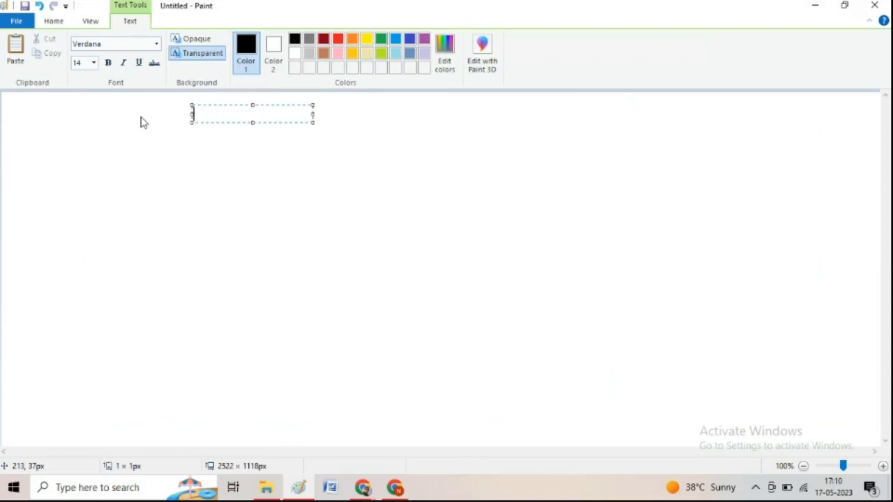
pyautogui.write('Deployment to Production')
# Add the text "Step1. Login to Production and change the deployment setting" below the heading, widening its text box to fit one line.
pyautogui.click(44, 144)
pyautogui.write('Ste')
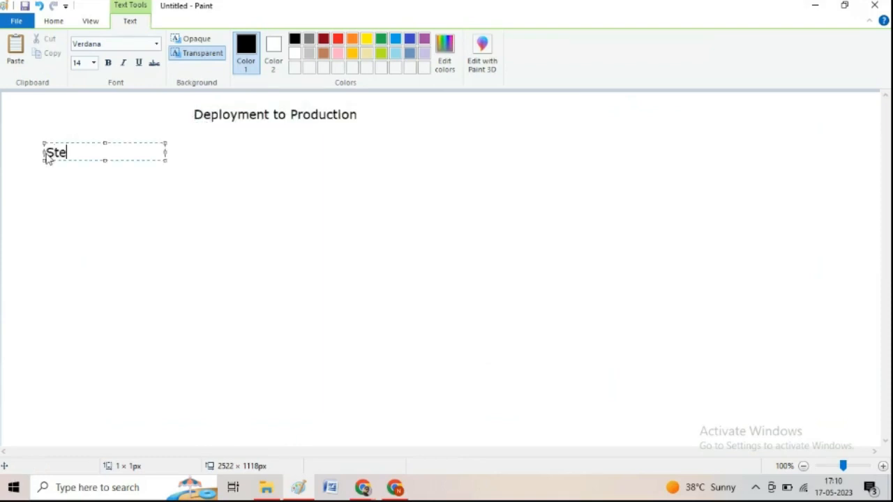
pyautogui.write('p1 ')
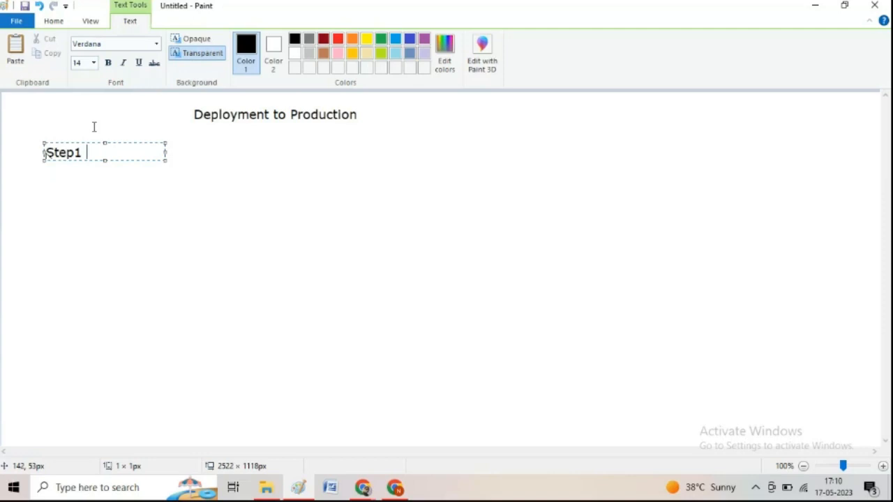
pyautogui.write('L')
pyautogui.press('BackSpace')
pyautogui.press('BackSpace')
pyautogui.write('. Login to Production')
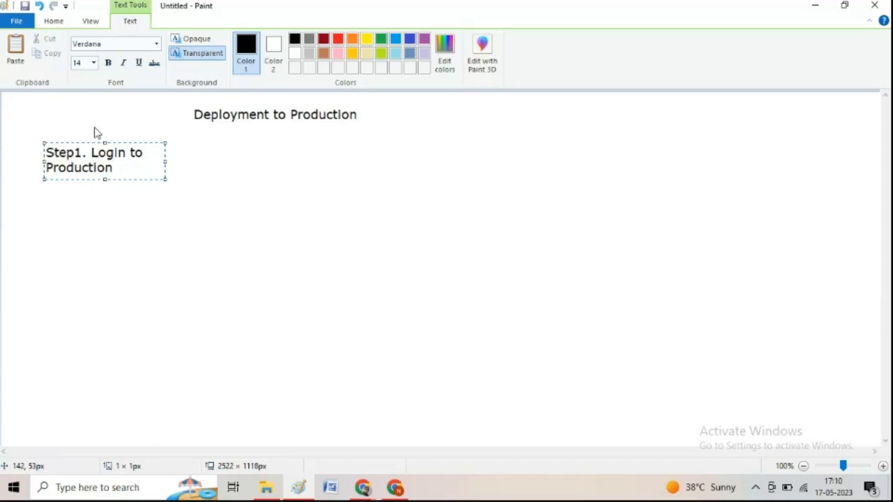
pyautogui.moveTo(166, 161); pyautogui.dragTo(730, 175)
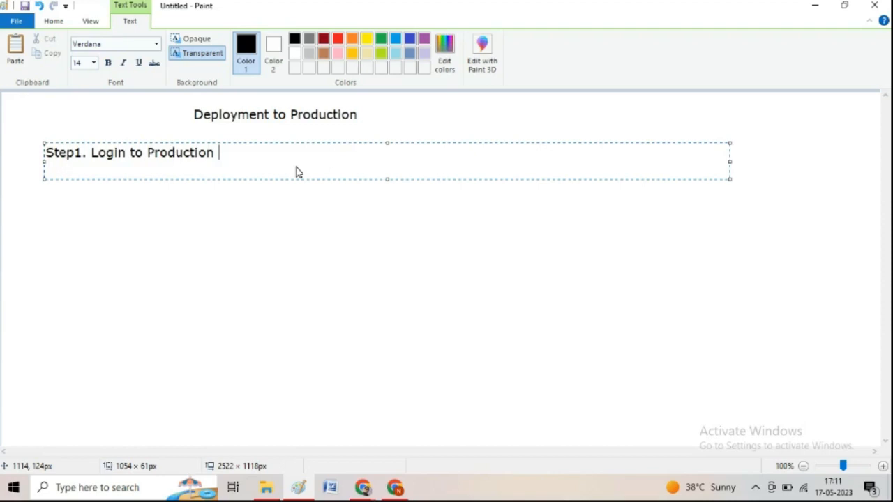
pyautogui.write('and change the deployment setting')
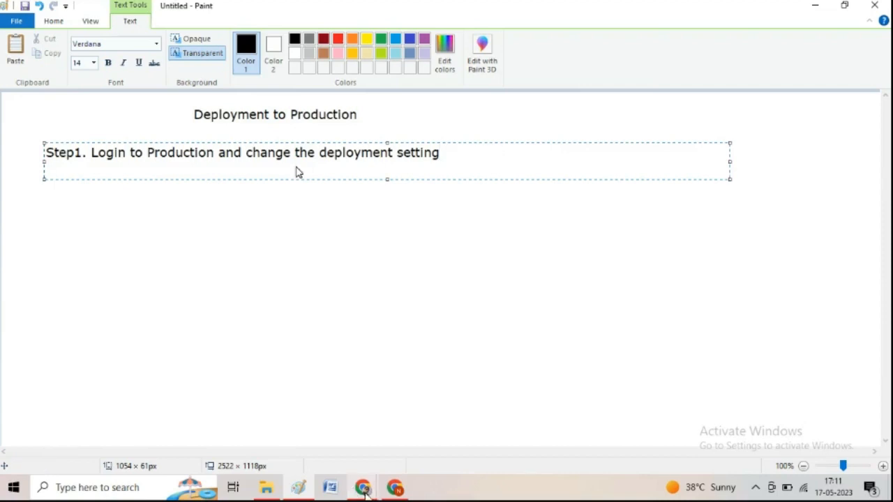
# Switch to Chrome, return to the production org's Setup, search for "deployment" and open the Deployment Settings page.
pyautogui.moveTo(362, 487)
pyautogui.click(310, 450)
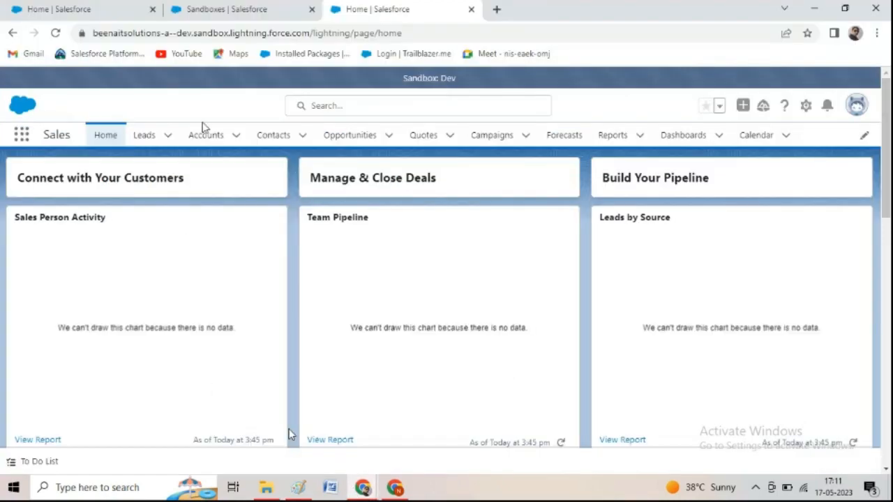
pyautogui.click(279, 9)
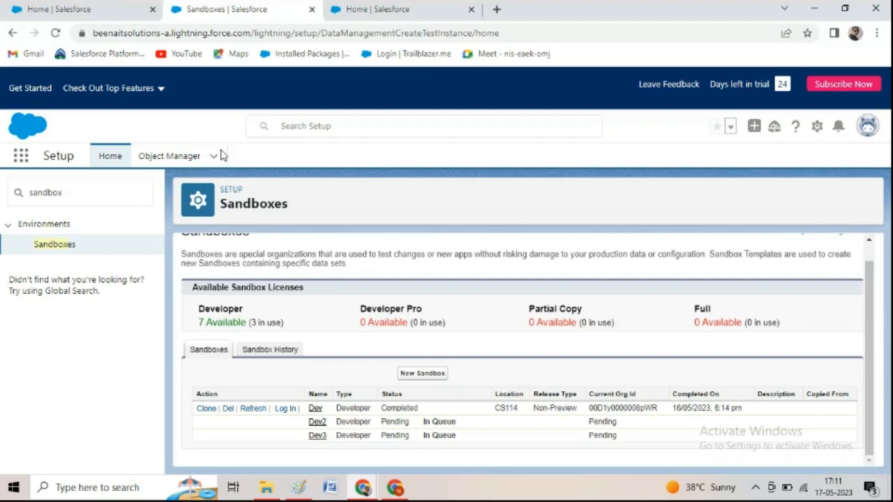
pyautogui.click(75, 191)
pyautogui.press('BackSpace')
pyautogui.press('BackSpace')
pyautogui.press('BackSpace')
pyautogui.press('BackSpace')
pyautogui.press('BackSpace')
pyautogui.press('BackSpace')
pyautogui.press('BackSpace')
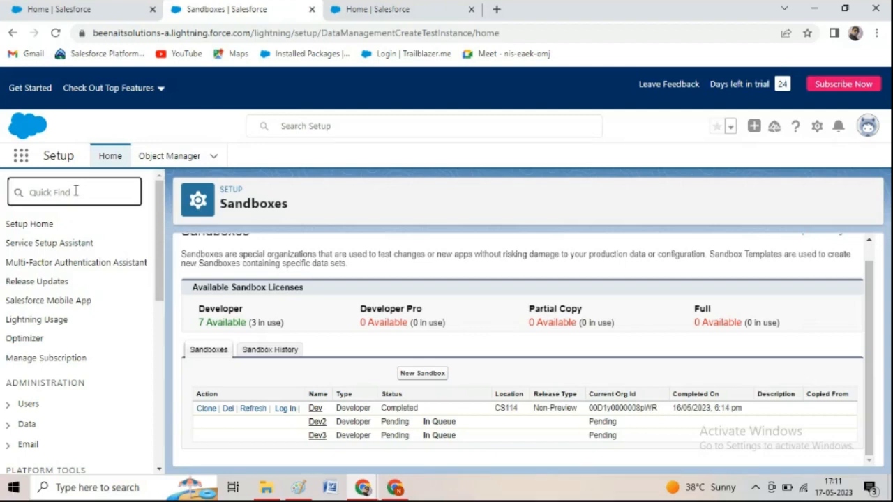
pyautogui.write('deployment')
pyautogui.click(92, 266)
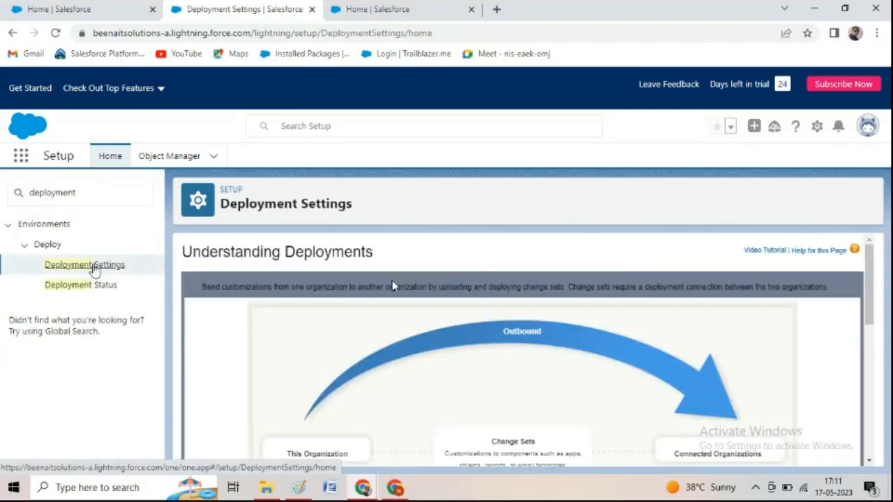
# Continue past the Understanding Deployments introduction, edit the Dev deployment connection and save it with Allow Inbound Changes enabled.
pyautogui.scroll(-1, 874, 308)
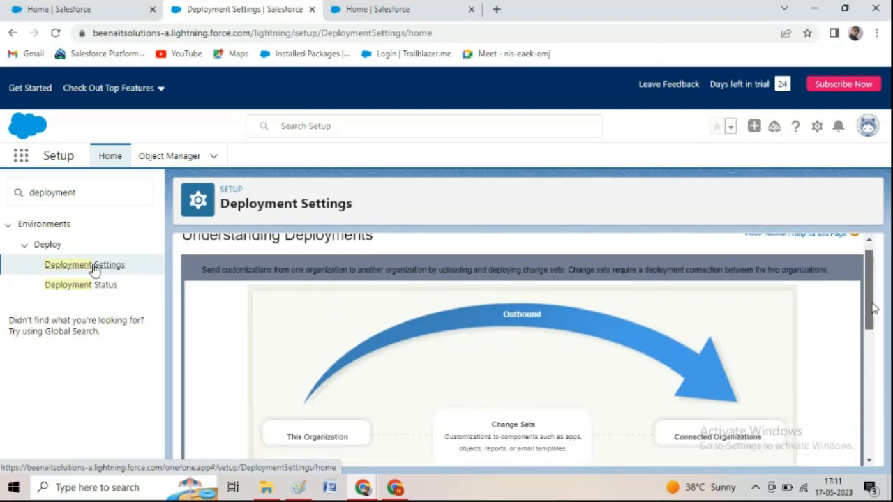
pyautogui.scroll(-5, 874, 309)
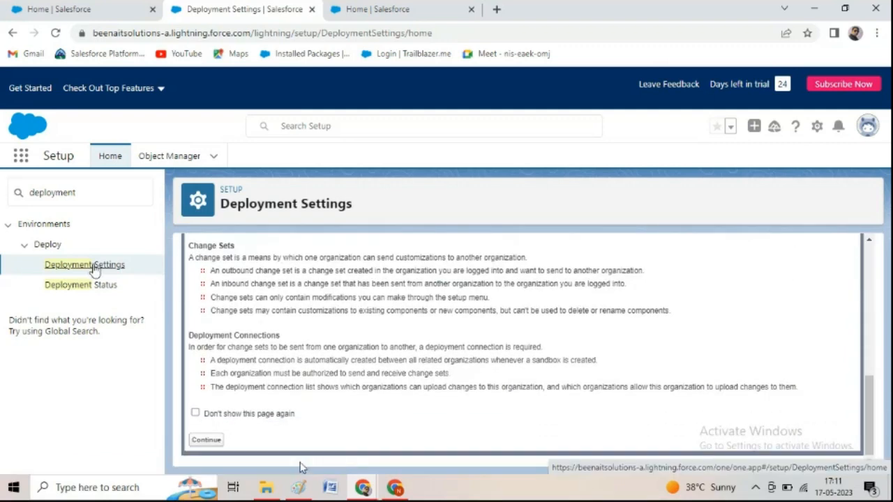
pyautogui.click(206, 440)
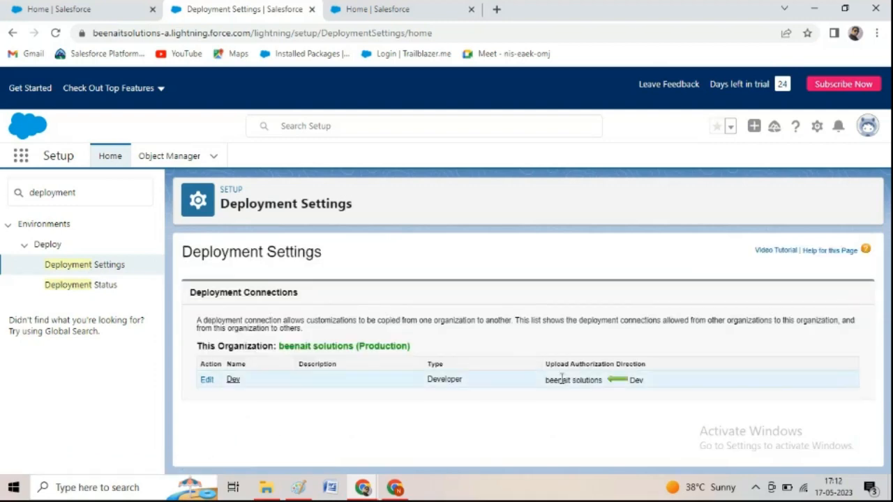
pyautogui.moveTo(614, 383)
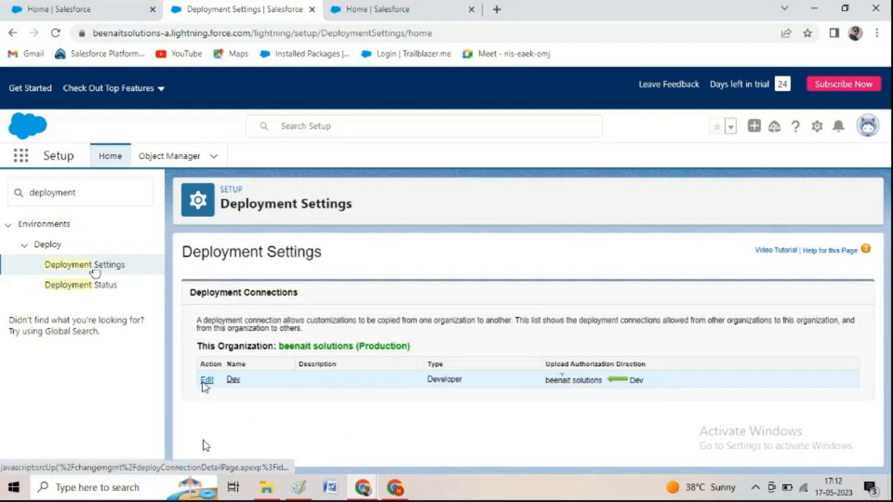
pyautogui.click(204, 382)
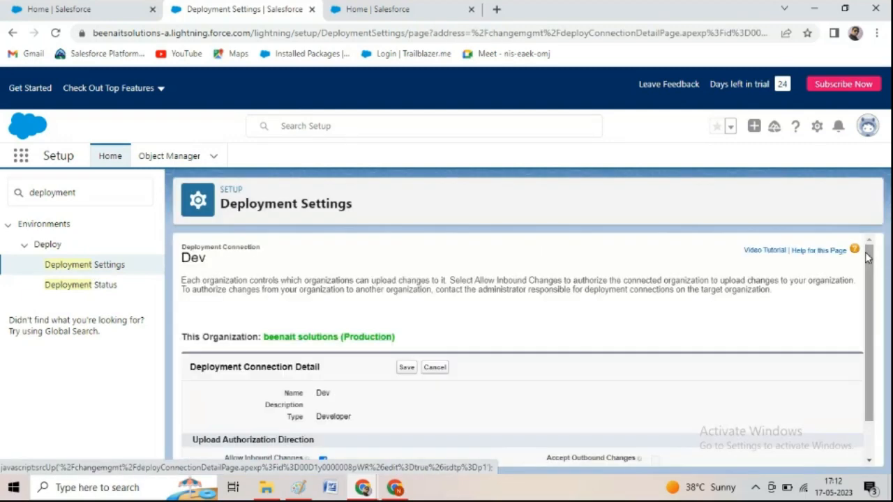
pyautogui.moveTo(871, 275); pyautogui.dragTo(888, 329)
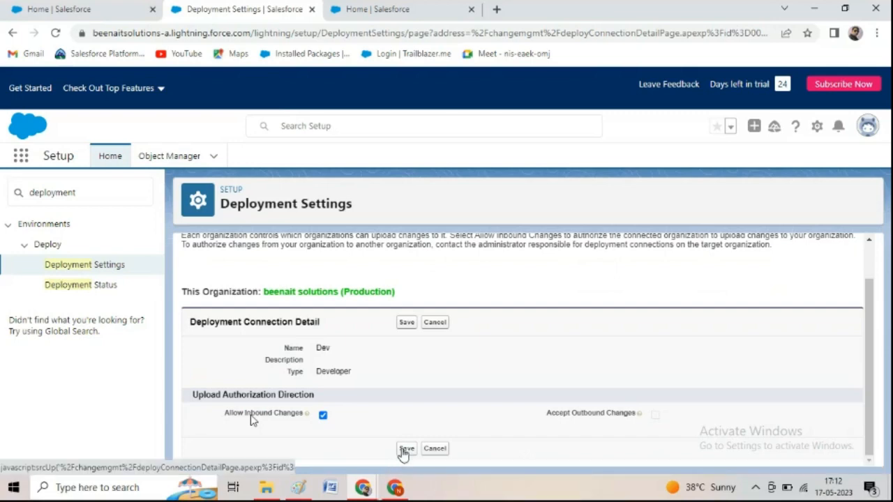
pyautogui.click(404, 450)
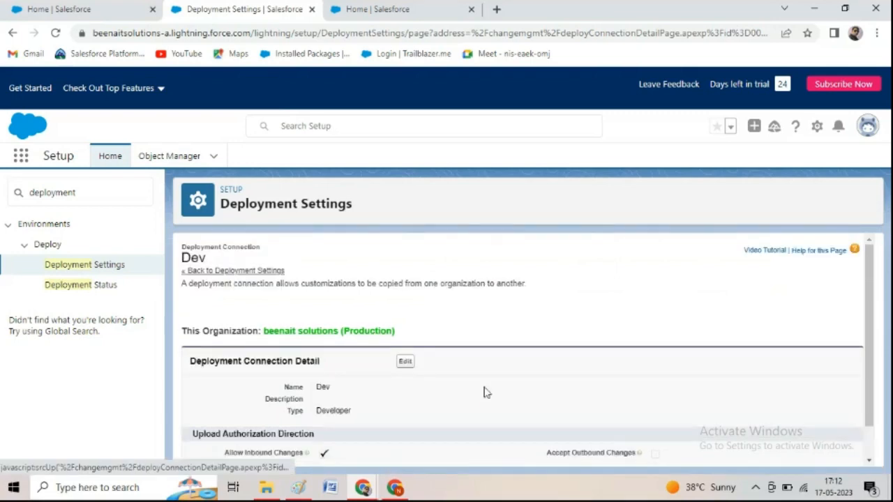
pyautogui.moveTo(870, 331)
pyautogui.mouseDown()
pyautogui.moveTo(882, 395)
pyautogui.moveTo(876, 342)
pyautogui.mouseUp()
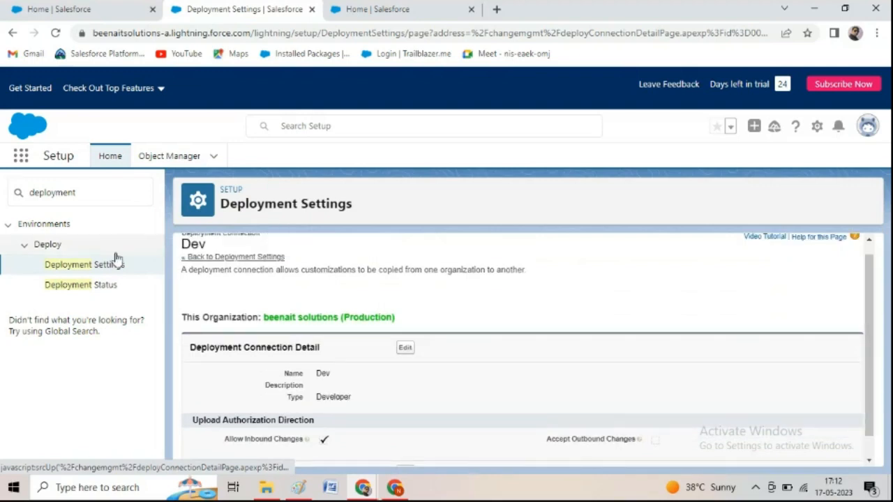
# Check the Deployment Status page for failed and succeeded deployments, and return to the connections list in Deployment Settings.
pyautogui.click(105, 289)
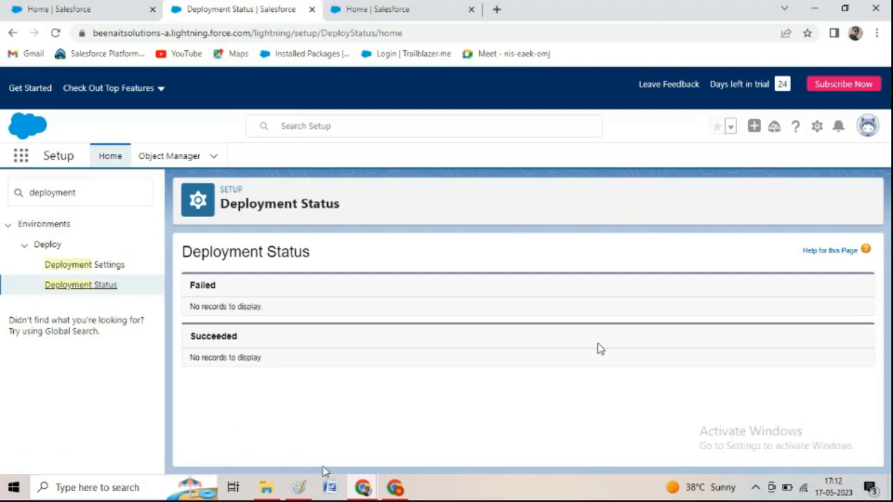
pyautogui.click(119, 266)
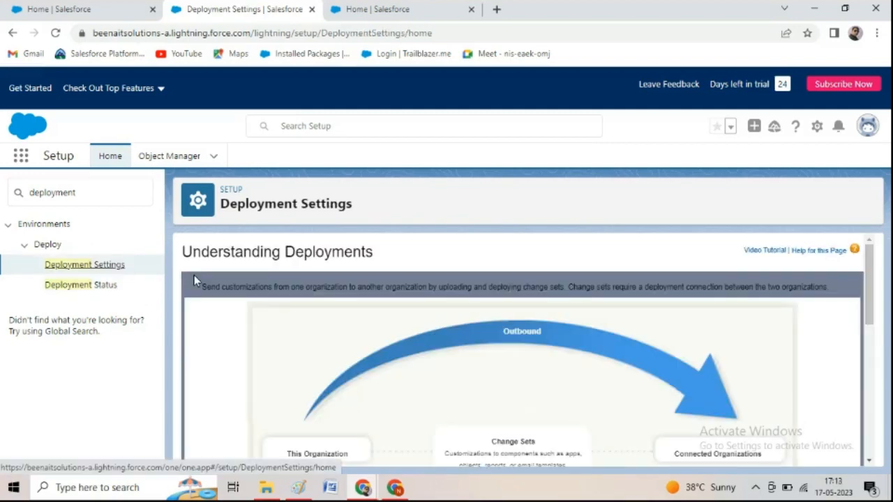
pyautogui.moveTo(868, 285); pyautogui.dragTo(884, 427)
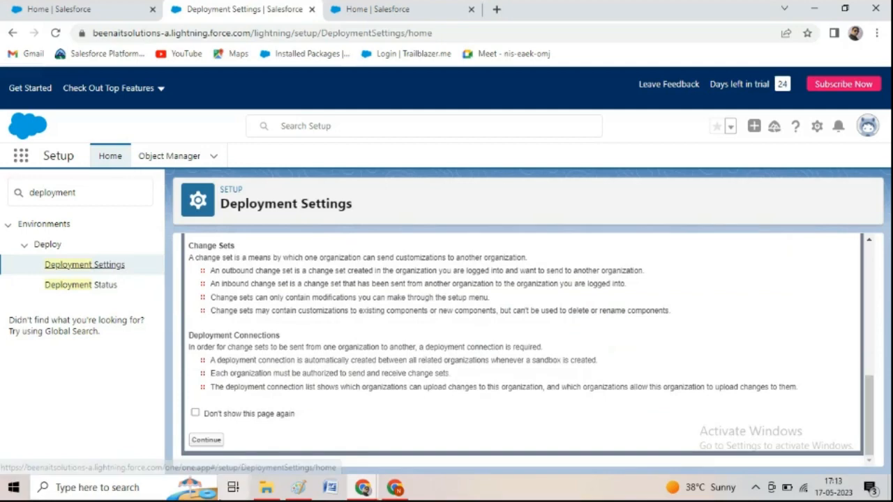
pyautogui.click(209, 440)
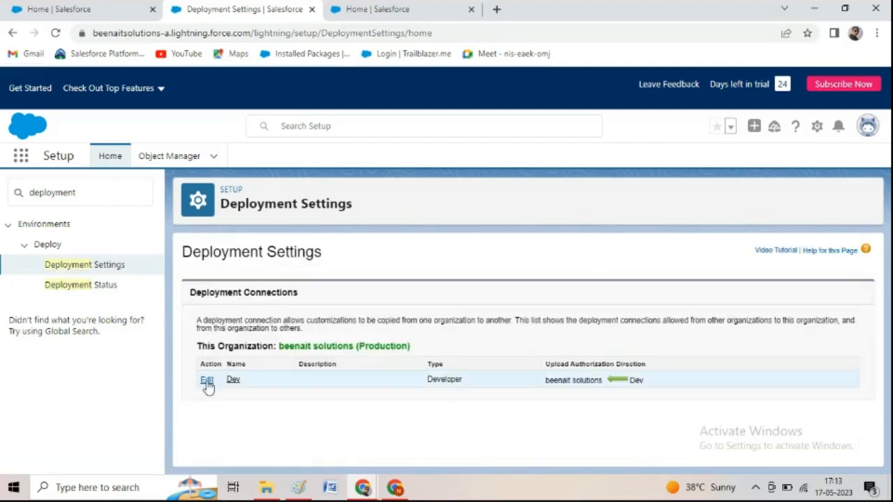
# Reopen the Dev deployment connection for editing and review its Allow Inbound Changes setting.
pyautogui.click(207, 380)
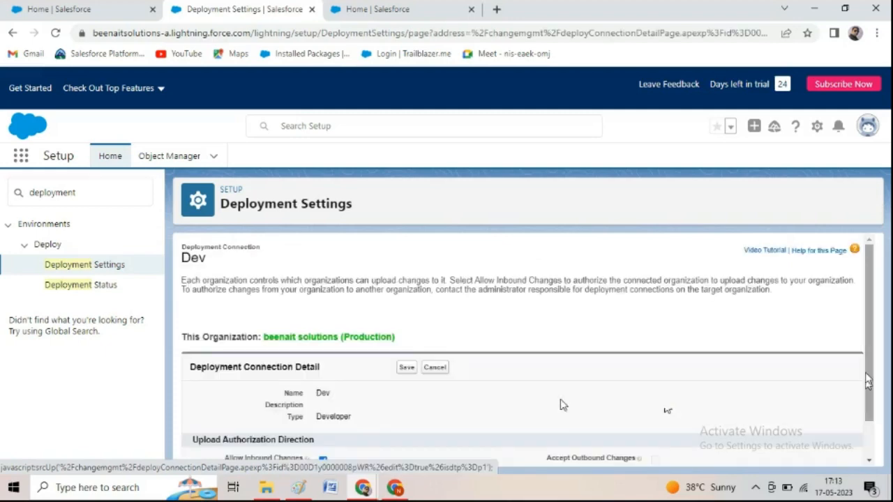
pyautogui.scroll(-2, 564, 405)
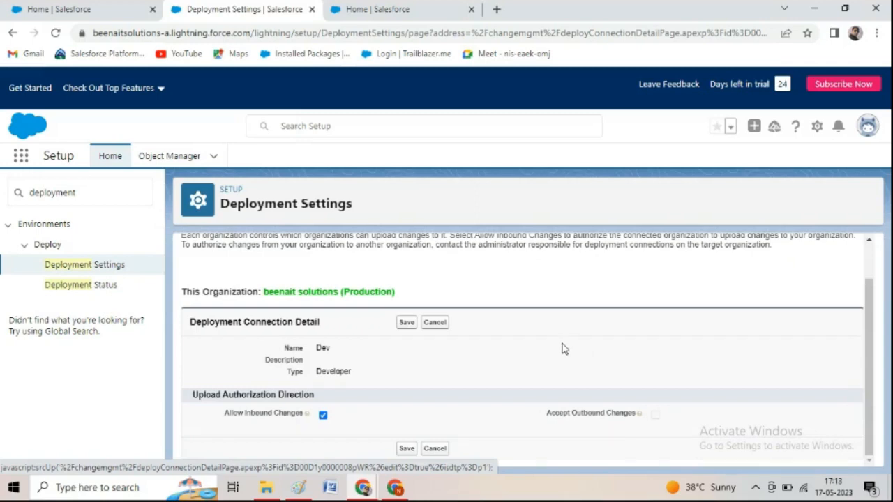
pyautogui.moveTo(870, 319); pyautogui.dragTo(870, 283)
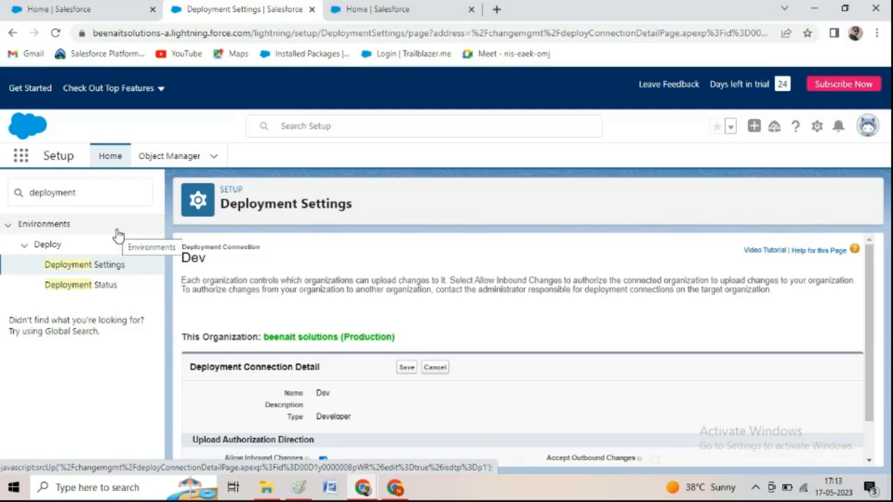
# Switch to the Dev sandbox's home page and open its Setup.
pyautogui.click(403, 9)
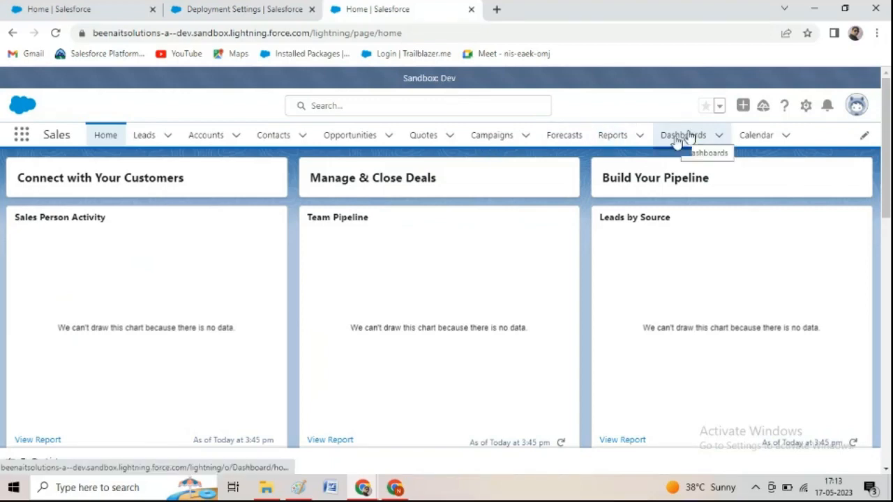
pyautogui.click(805, 108)
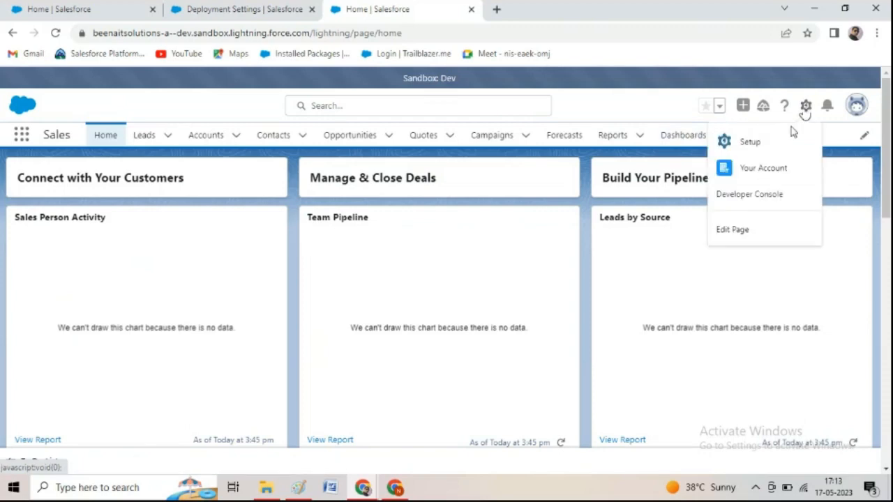
pyautogui.click(751, 142)
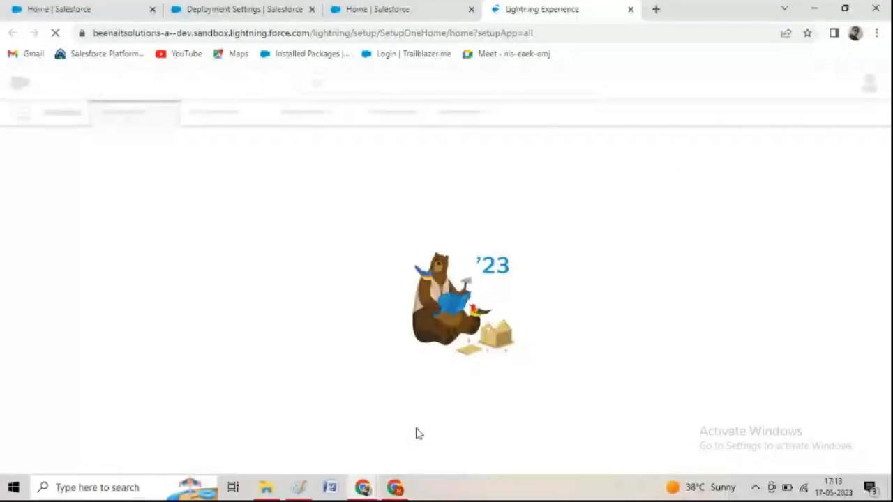
# Switch to Paint, extend the Step1 line with "as enable the checkbox called allow inbound changes." and widen the text box to fit one line.
pyautogui.click(296, 488)
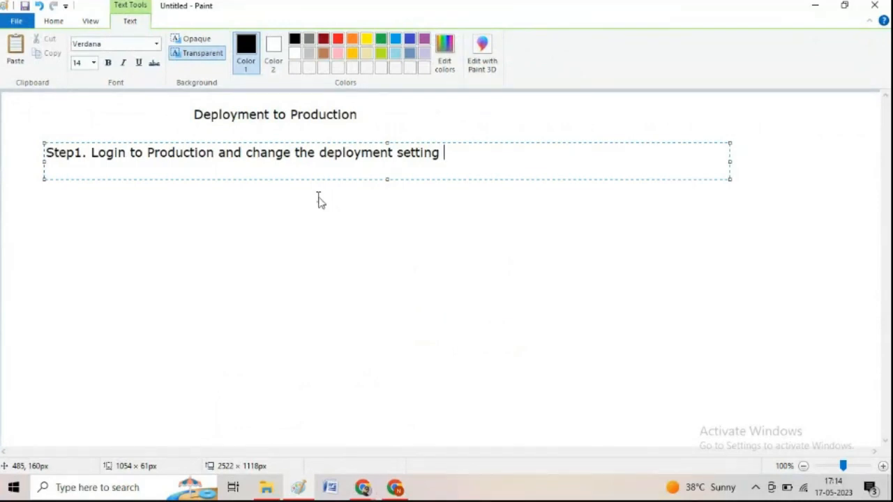
pyautogui.write('as enable')
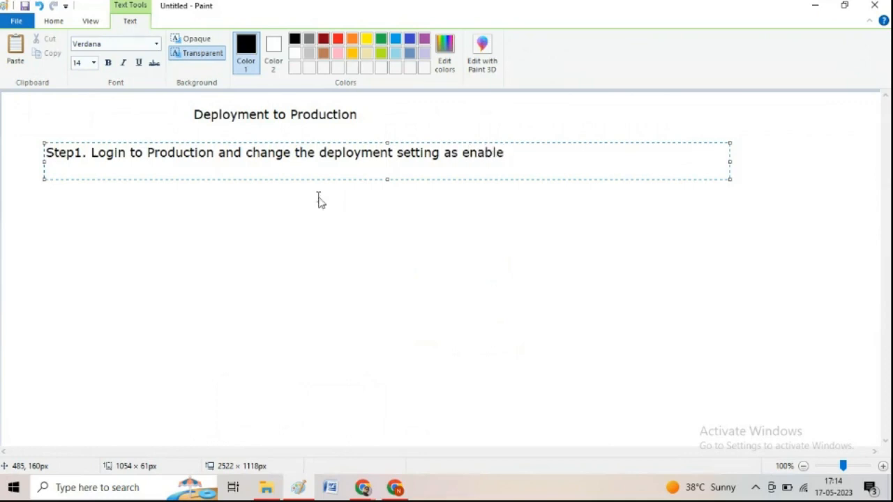
pyautogui.write(' the check')
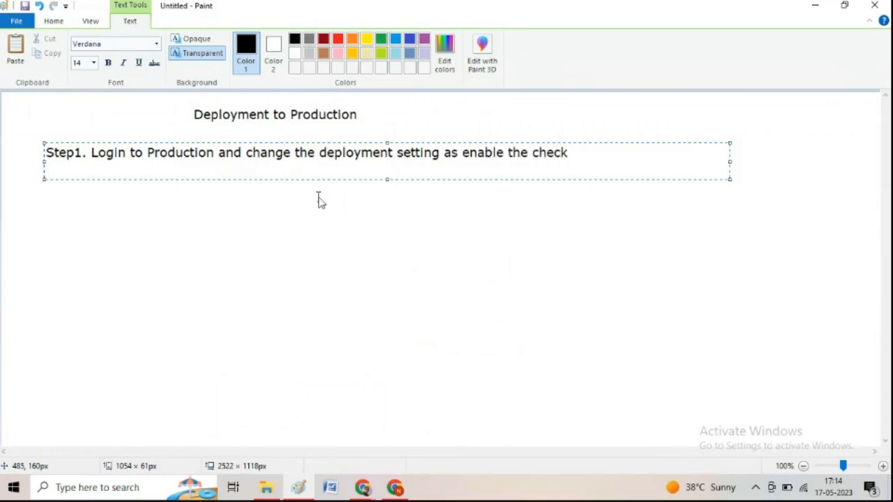
pyautogui.write('box called')
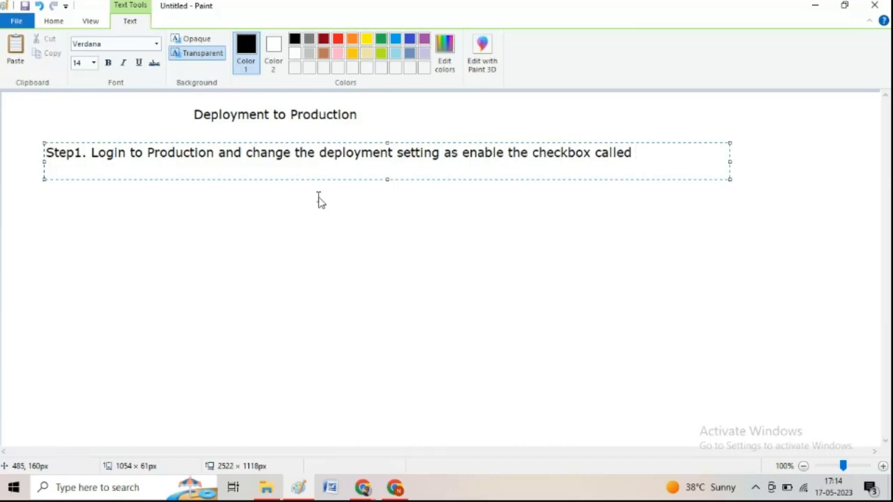
pyautogui.write(' allow inbound changes')
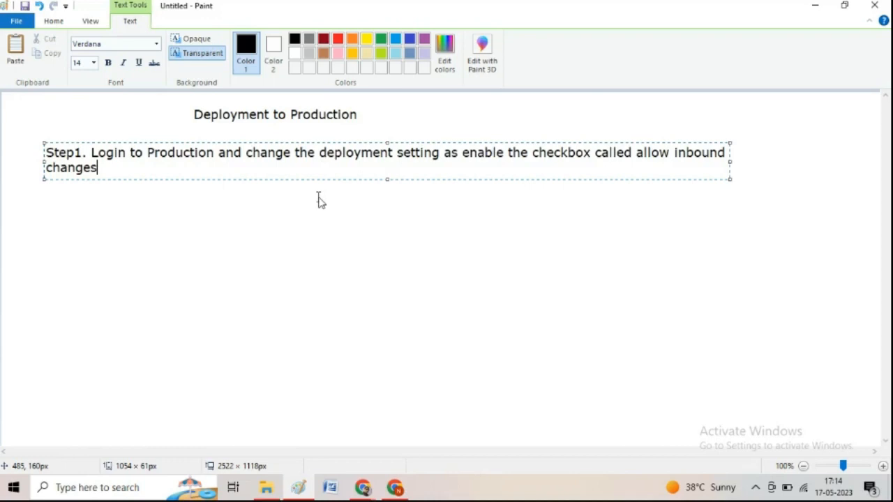
pyautogui.write('.')
pyautogui.moveTo(730, 162); pyautogui.dragTo(802, 160)
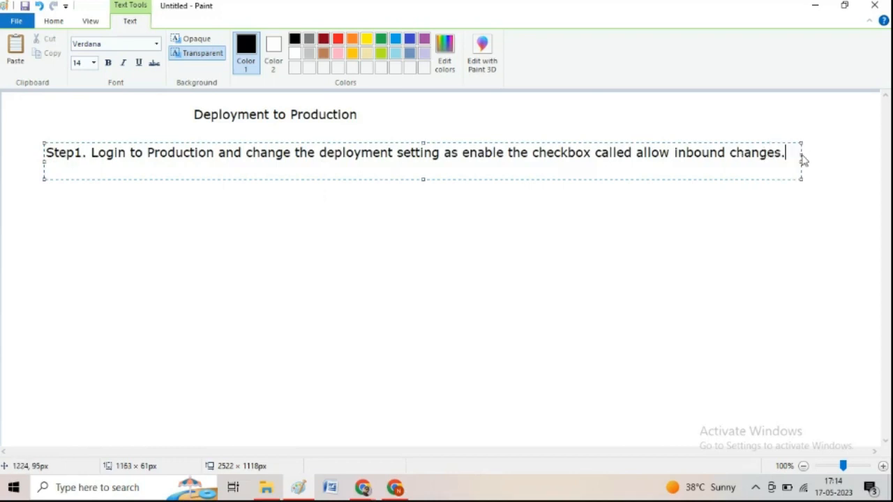
# Add a second line reading "Step2. Login to sandbox and go to Outbound Change sets".
pyautogui.press('Return')
pyautogui.write('Step2. ')
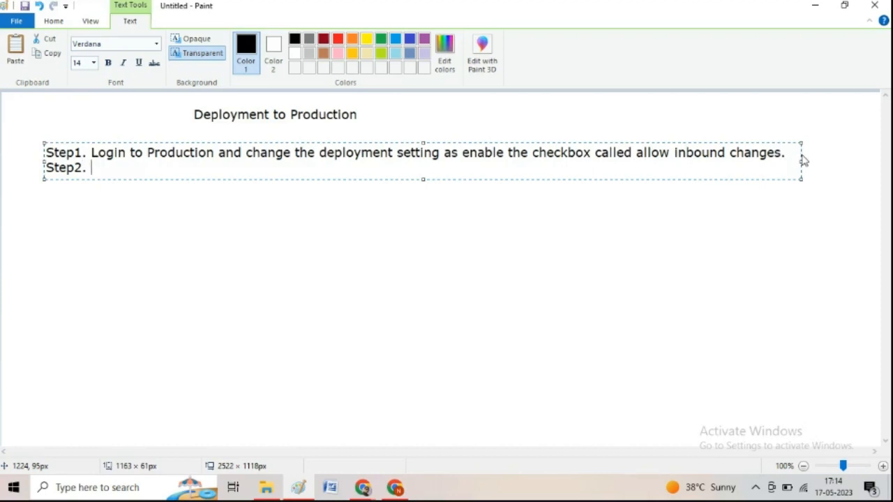
pyautogui.write('Login to sandbox')
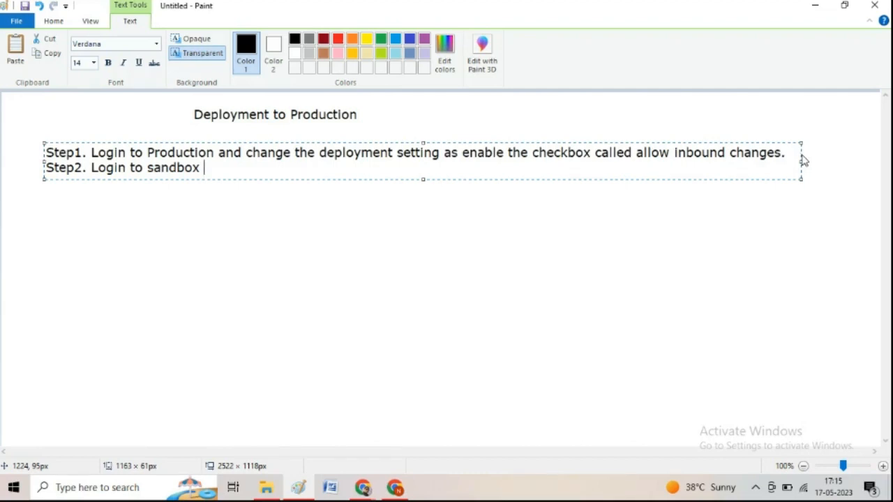
pyautogui.write('and go to Outbound Change sets')
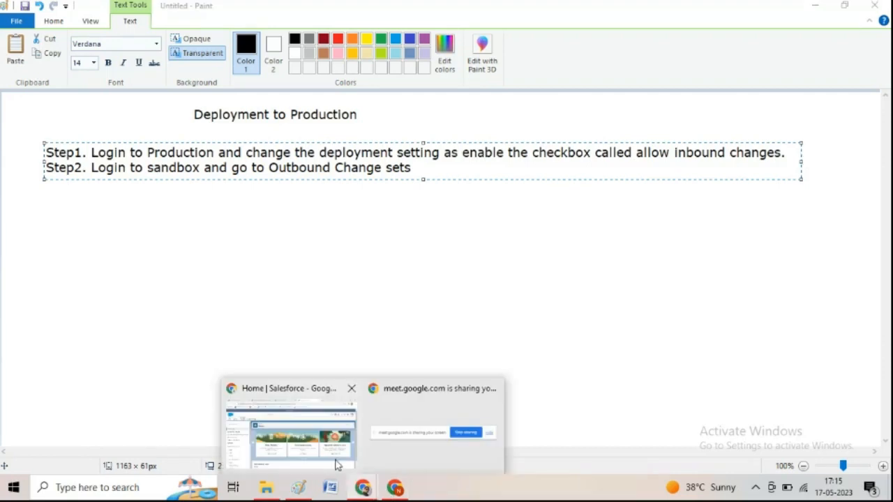
# Switch to Chrome, search the sandbox Setup for "outbound change", open Outbound Change Sets and continue past the Understanding Deployments introduction.
pyautogui.click(334, 465)
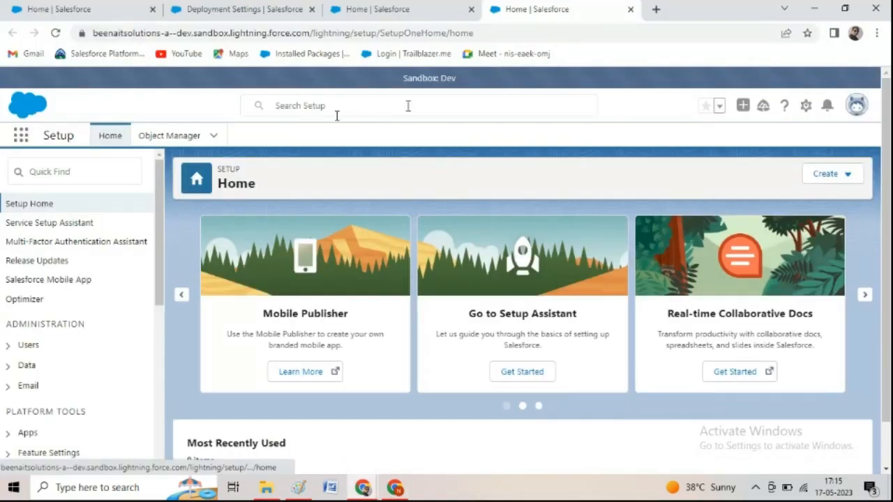
pyautogui.click(49, 173)
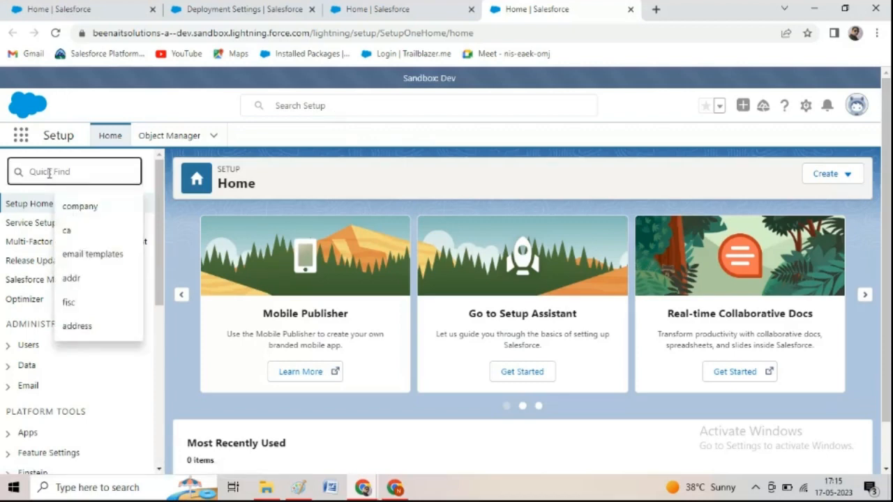
pyautogui.write('outbound change')
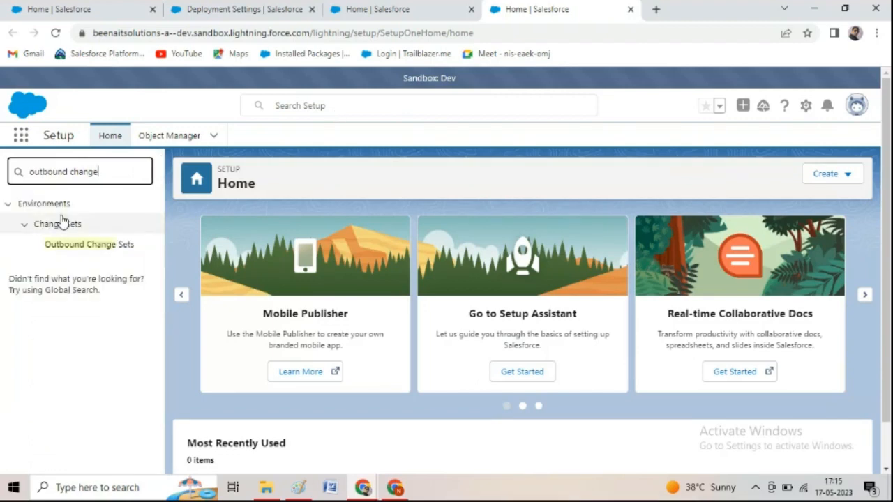
pyautogui.click(94, 247)
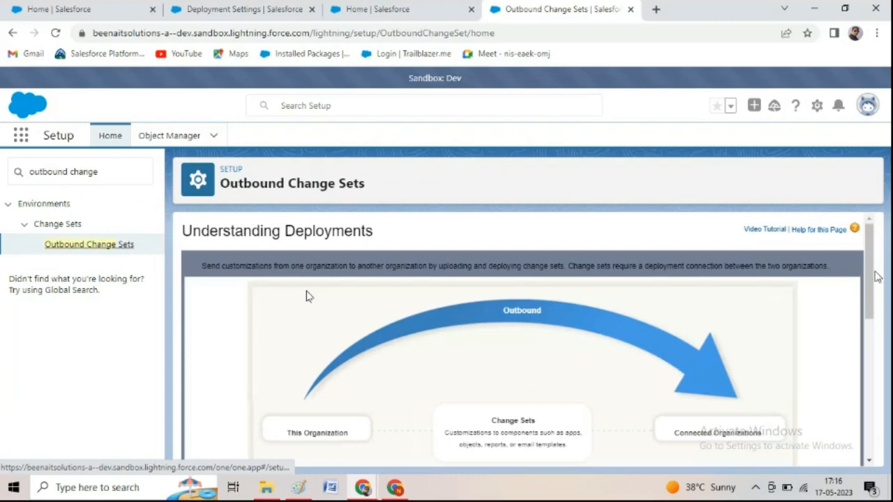
pyautogui.scroll(-5, 307, 295)
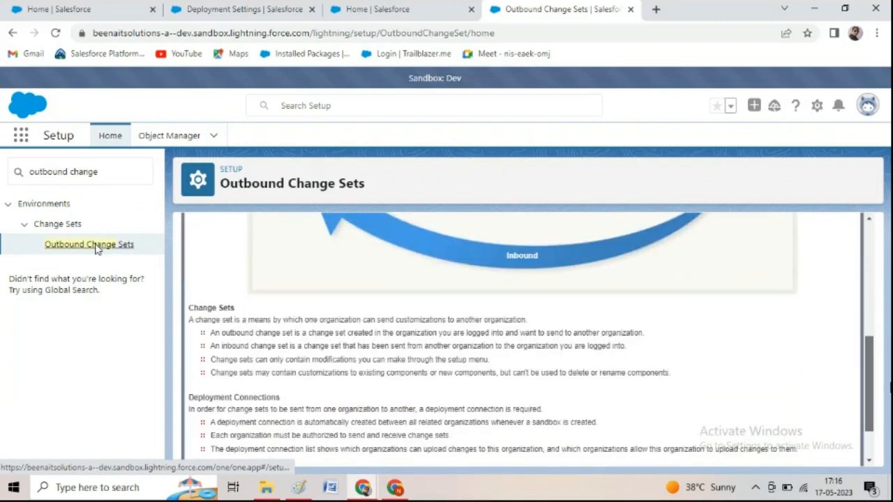
pyautogui.scroll(-2, 528, 409)
pyautogui.click(212, 447)
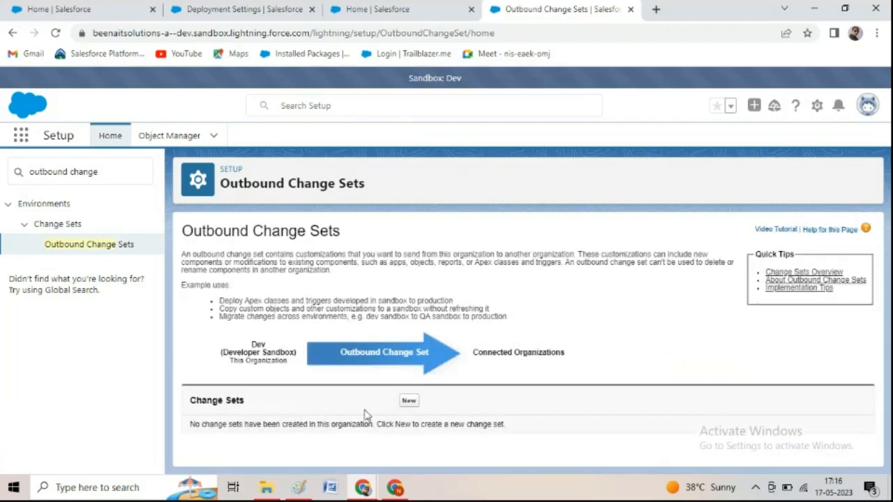
# Start a new outbound change set and name it "Test Change set 1".
pyautogui.click(410, 403)
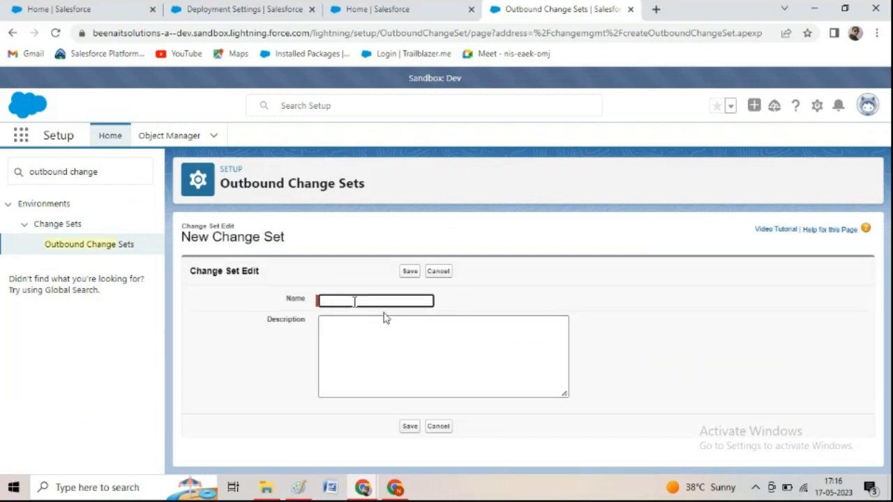
pyautogui.write('Change')
pyautogui.write(' Set ')
pyautogui.write('1')
pyautogui.write('Test')
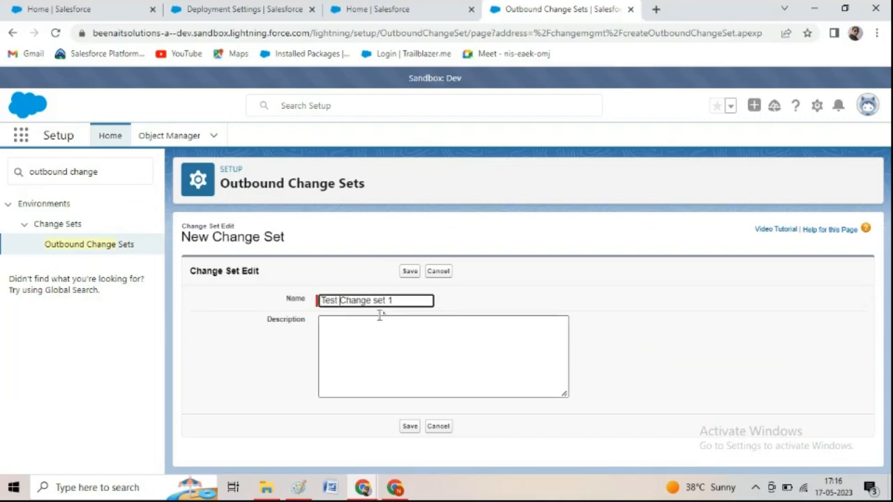
# Enter the description "This change set will allow objects and Email Templates to share with production." and save the change set.
pyautogui.click(357, 326)
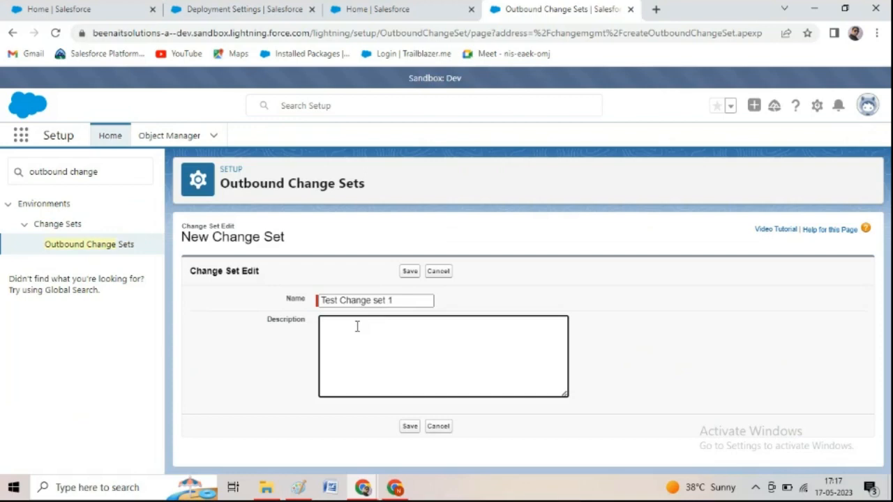
pyautogui.write('This change set will allow objects a')
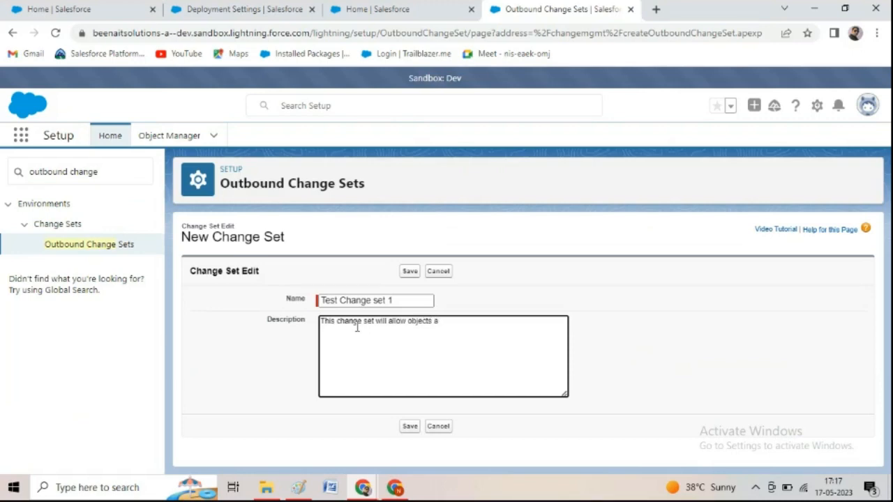
pyautogui.write('nd Email Templates to sha')
pyautogui.write('re')
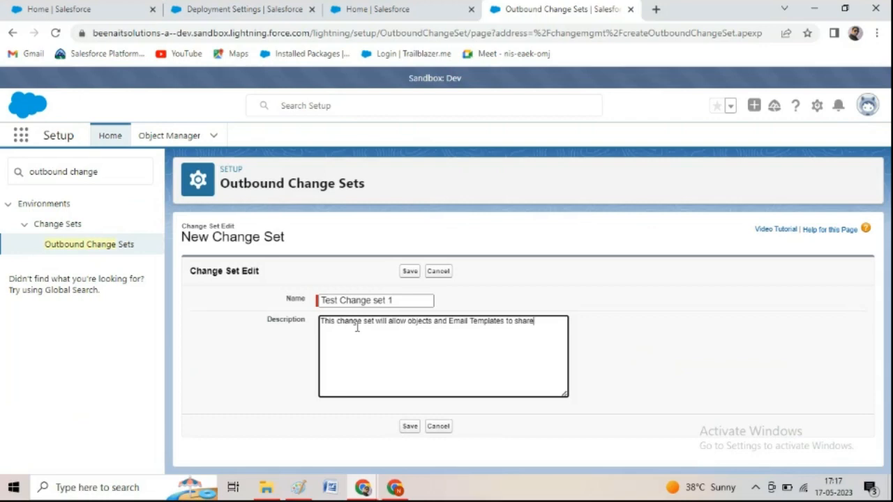
pyautogui.write(' with production.')
pyautogui.click(411, 428)
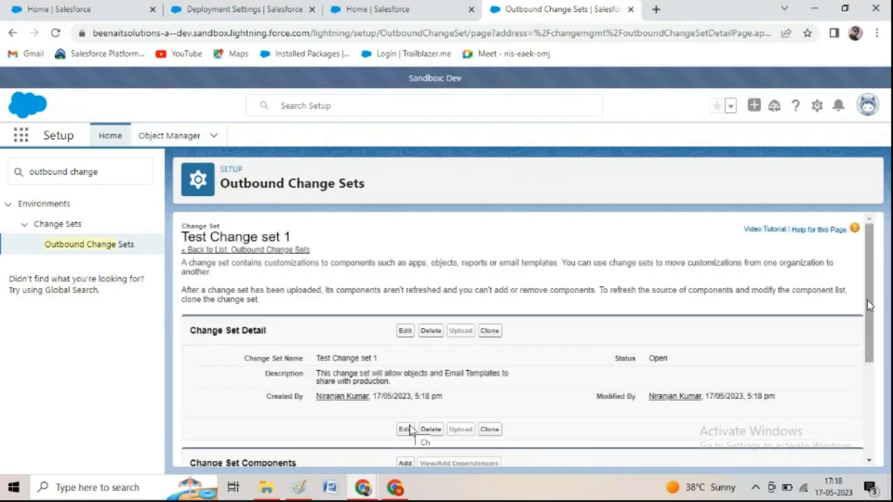
pyautogui.moveTo(869, 305); pyautogui.dragTo(879, 378)
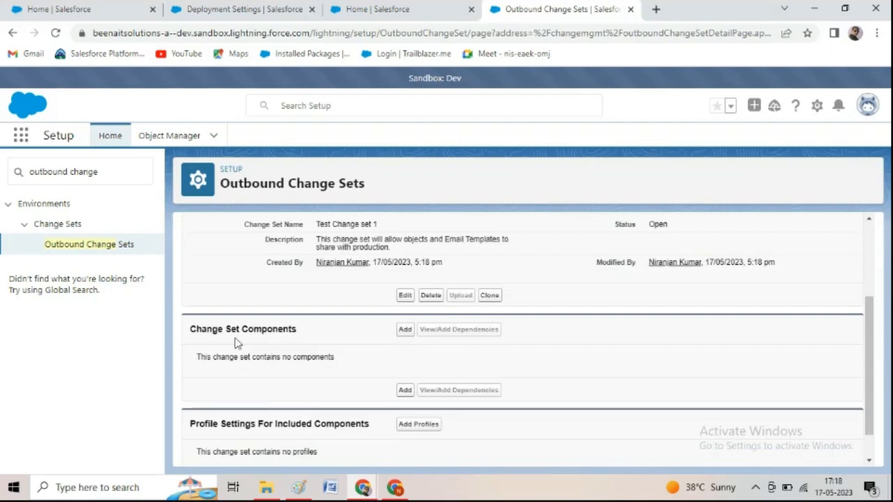
# Switch to Paint and complete the Step2 line with "and create a new change set.".
pyautogui.click(300, 488)
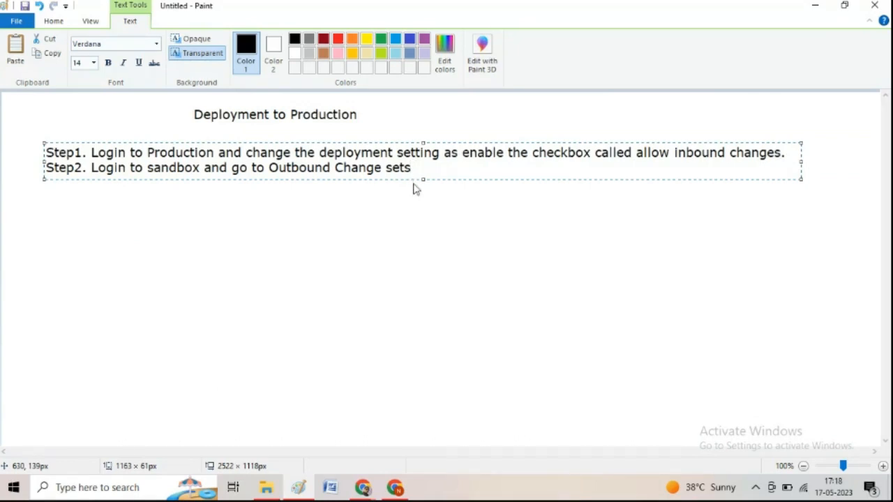
pyautogui.write('Create')
pyautogui.click(416, 168)
pyautogui.write('and')
pyautogui.click(483, 174)
pyautogui.write('a n')
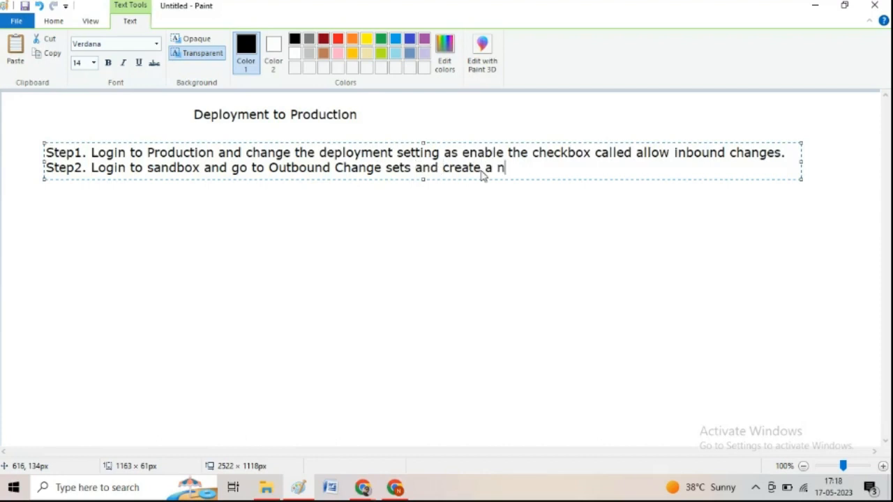
pyautogui.write('ew change set')
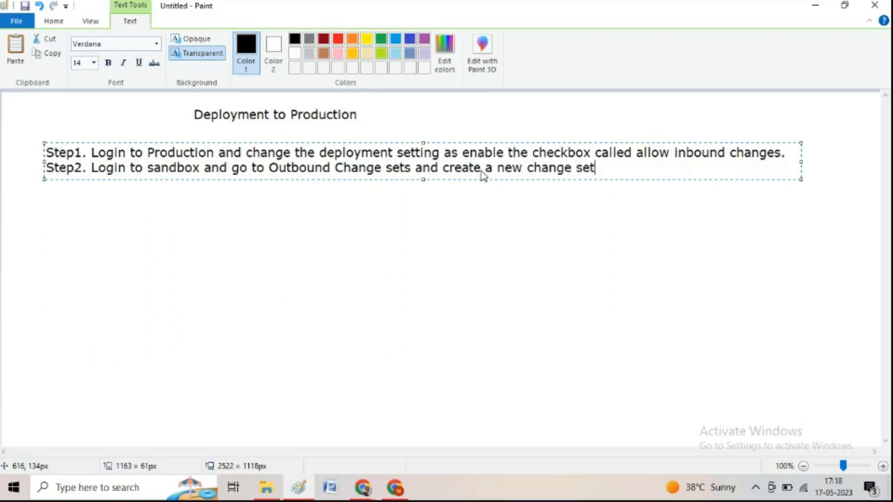
pyautogui.write('.')
# Begin a line for the third step below Step2 and switch back to the Test Change set 1 page in Chrome.
pyautogui.press('Return')
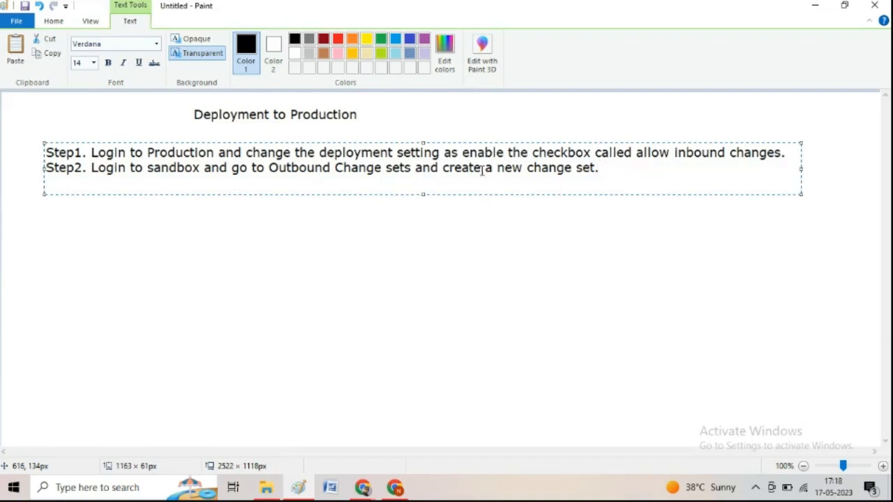
pyautogui.write('Step 3')
pyautogui.press('BackSpace')
pyautogui.press('BackSpace')
pyautogui.moveTo(295, 427)
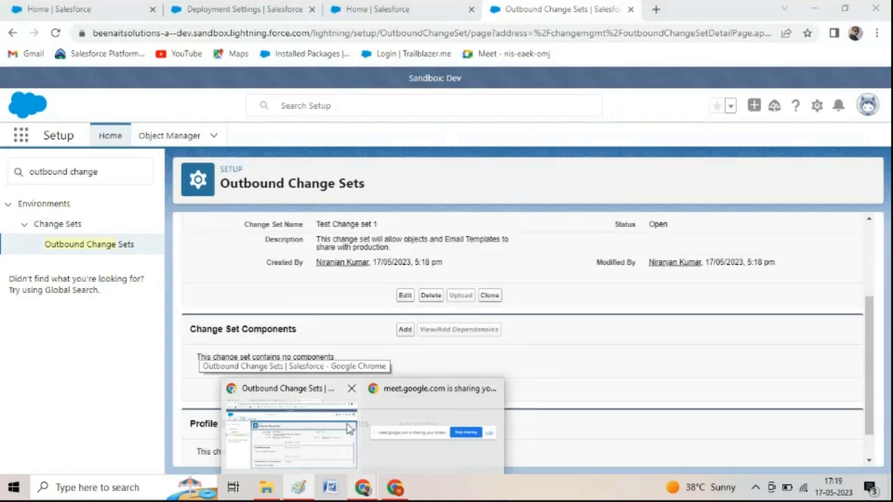
pyautogui.moveTo(455, 414)
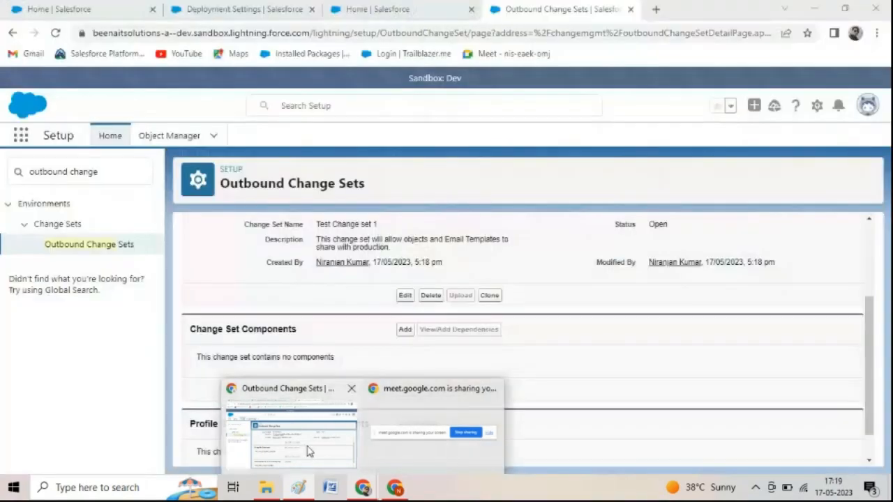
pyautogui.click(309, 451)
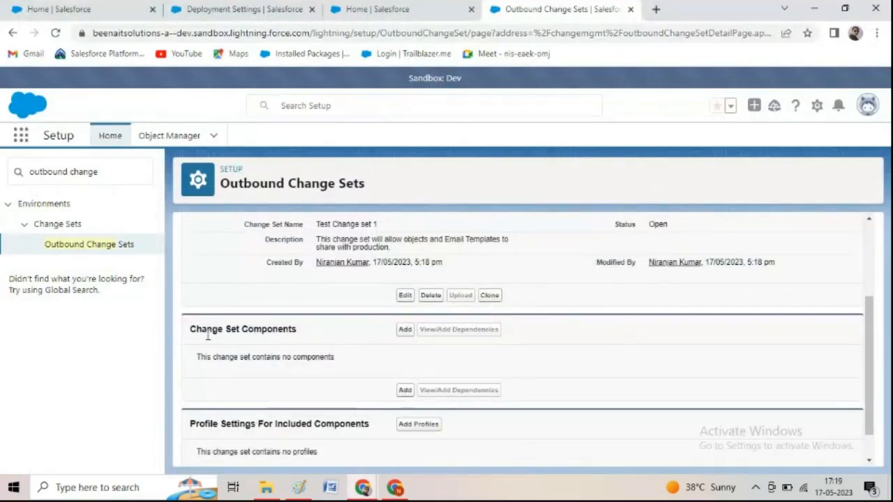
# Start adding components to Test Change set 1 and list the available components of type Custom Object.
pyautogui.click(405, 330)
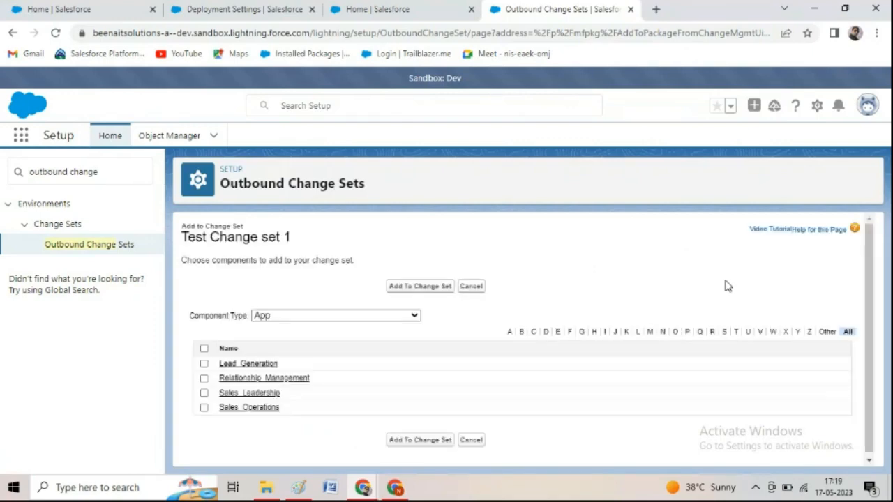
pyautogui.click(388, 317)
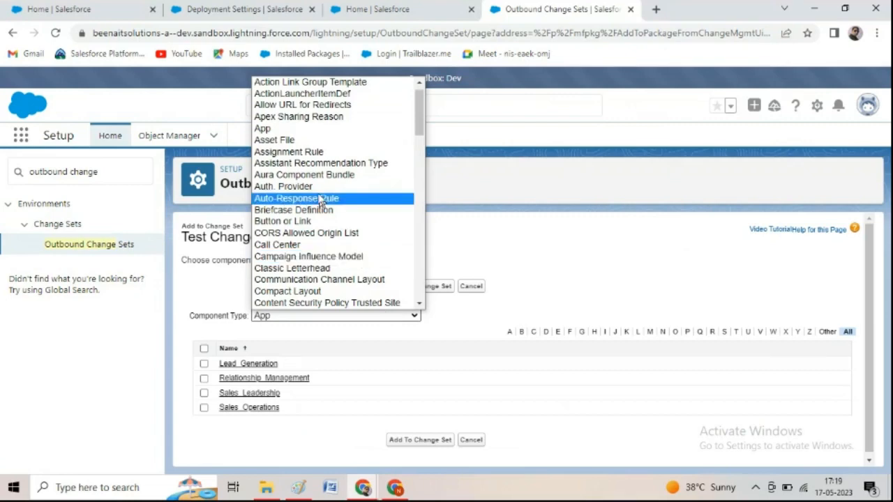
pyautogui.write('cust')
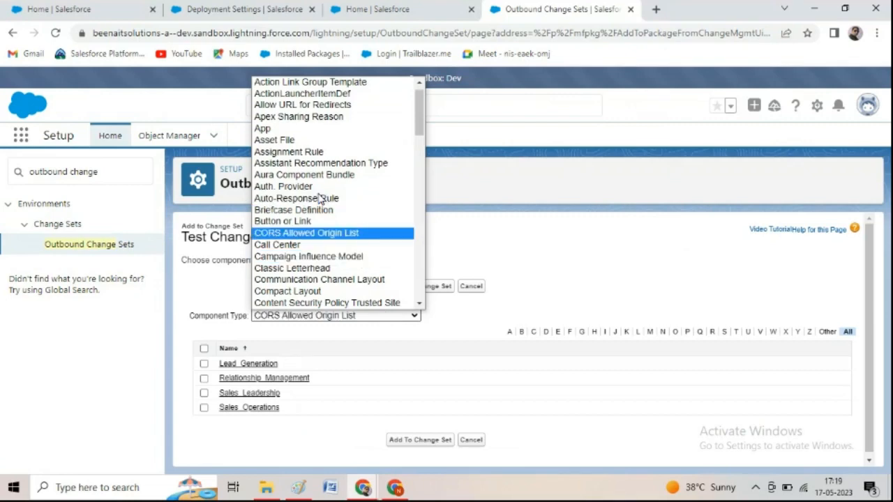
pyautogui.click(349, 274)
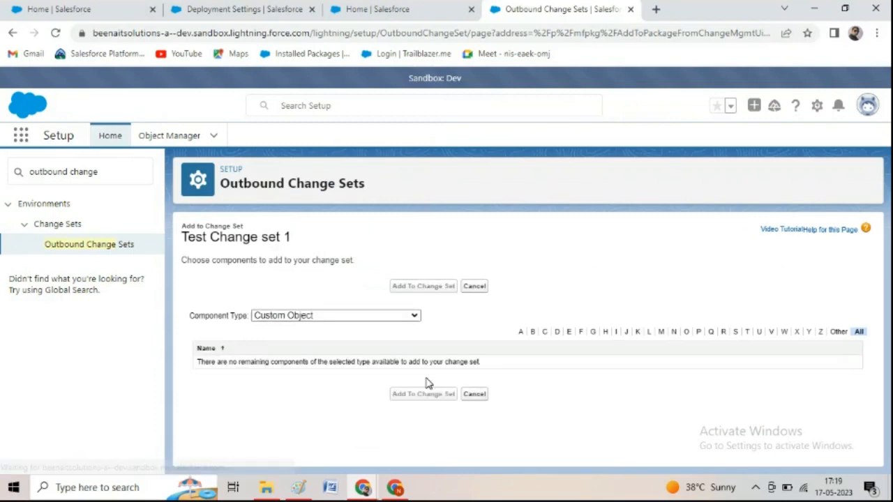
pyautogui.click(328, 315)
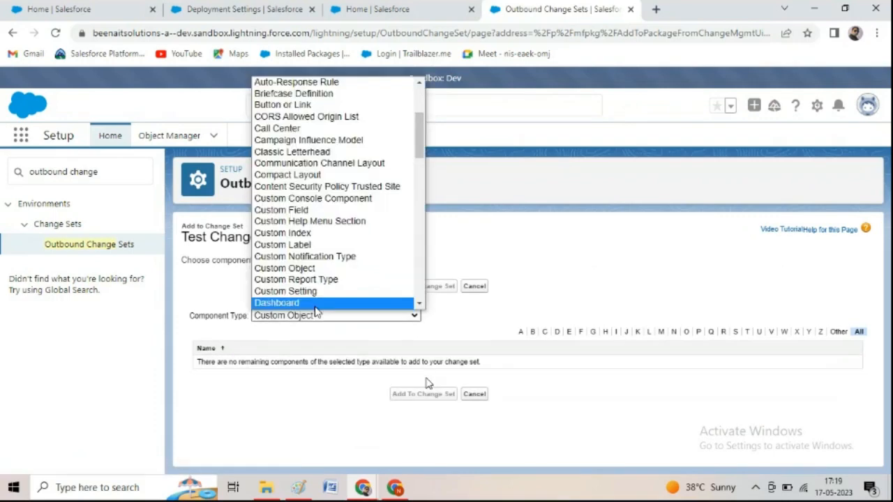
pyautogui.click(312, 272)
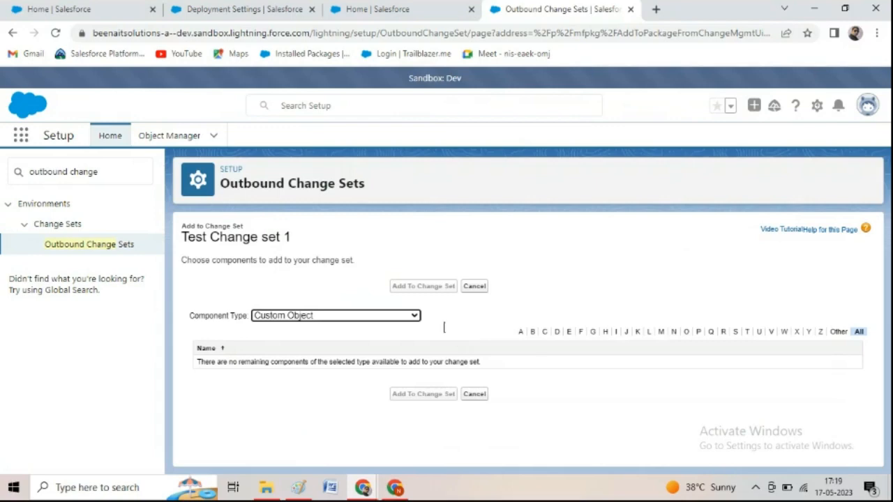
# Switch the component type to Email Template and look through the available templates.
pyautogui.click(387, 316)
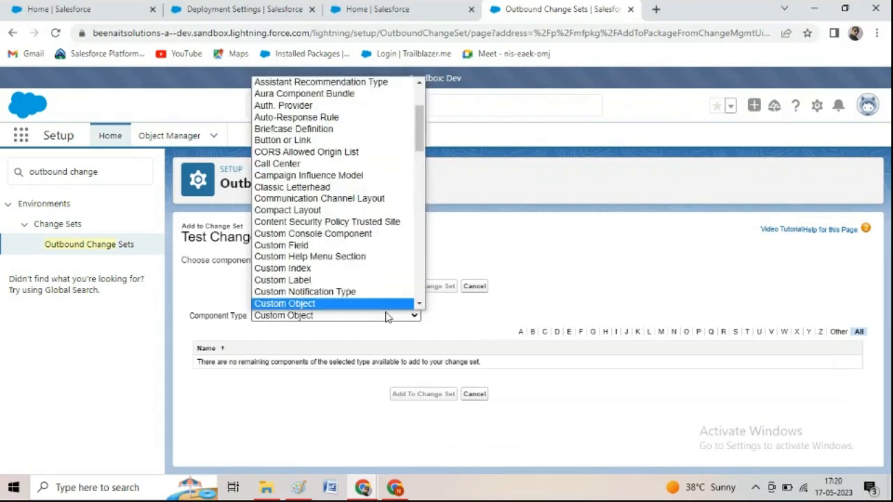
pyautogui.scroll(-5, 387, 304)
pyautogui.click(352, 264)
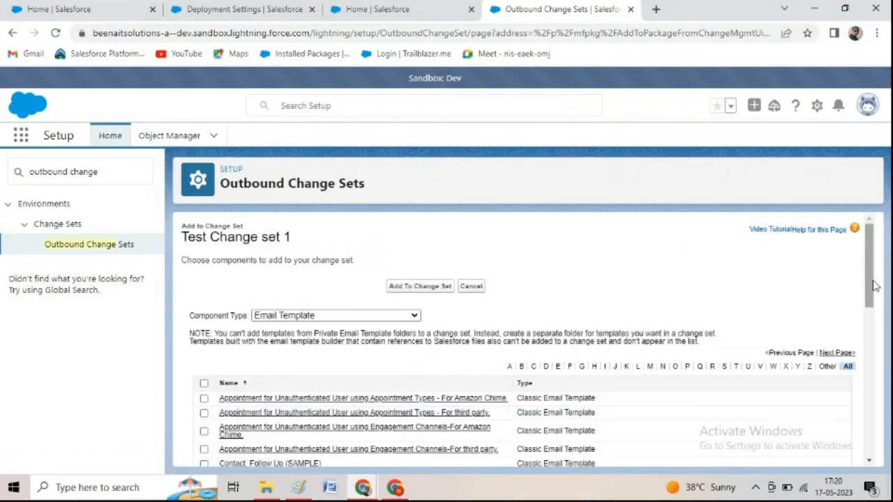
pyautogui.moveTo(875, 286); pyautogui.dragTo(868, 265)
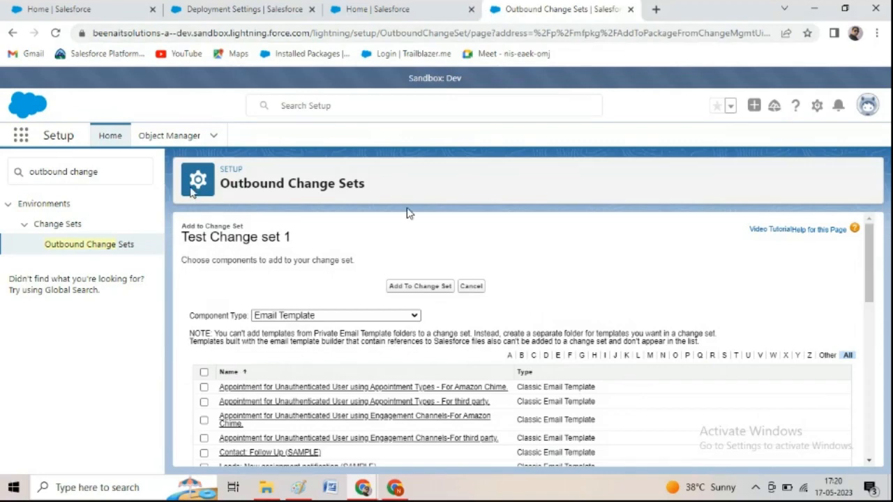
# Search the Object Manager for "empl" and start creating a new custom object.
pyautogui.click(159, 142)
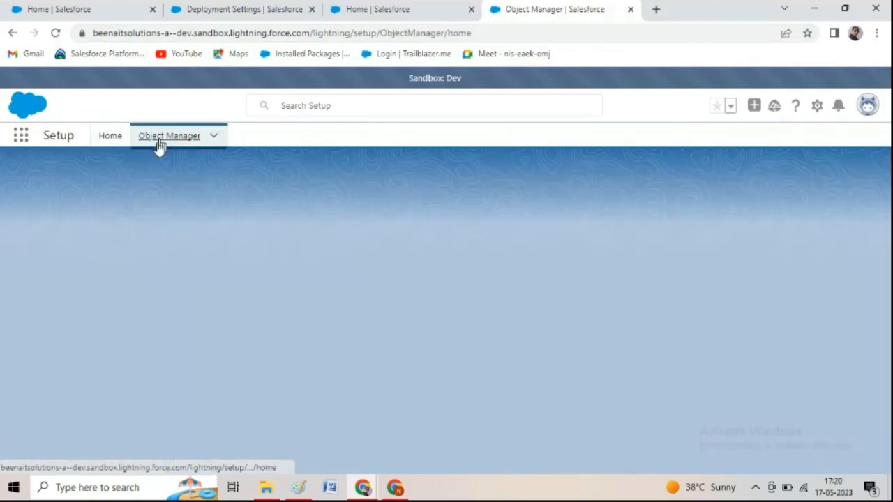
pyautogui.click(632, 174)
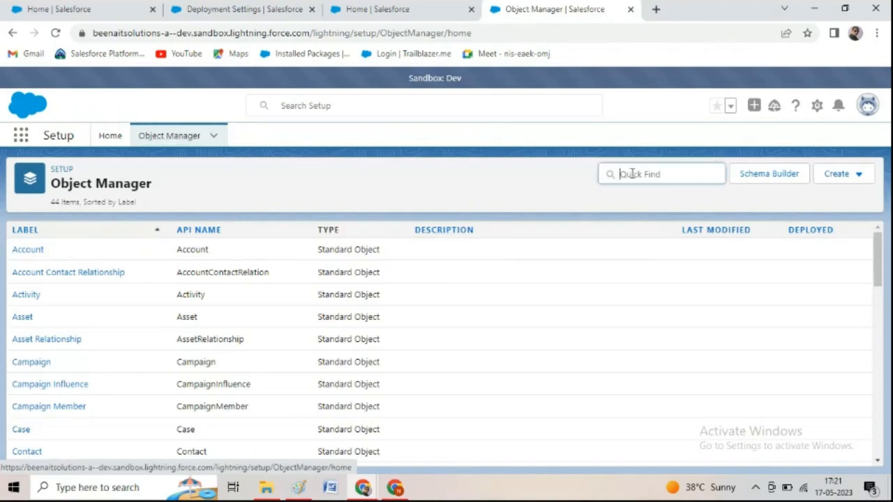
pyautogui.write('empl')
pyautogui.click(841, 173)
pyautogui.click(765, 212)
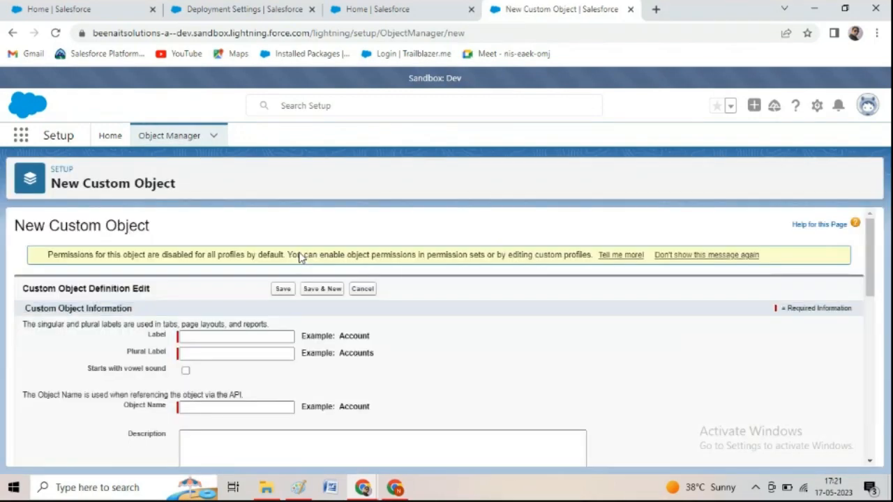
# Set the custom object's label to "Trainer" and its plural label to "Trainers".
pyautogui.click(244, 337)
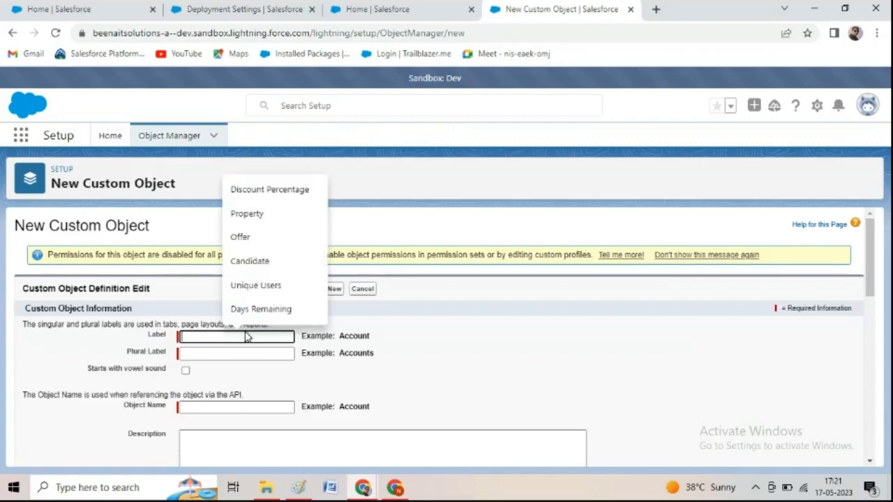
pyautogui.write('Trainer')
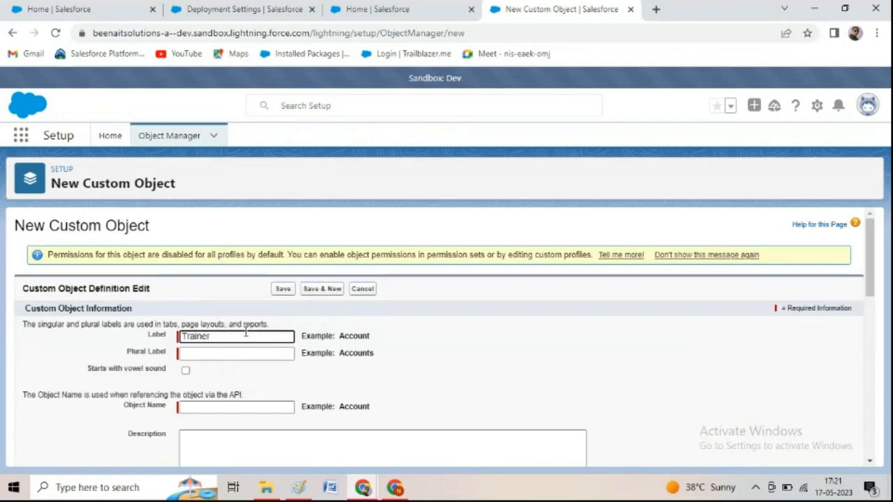
pyautogui.press('Tab')
pyautogui.write('Trainers')
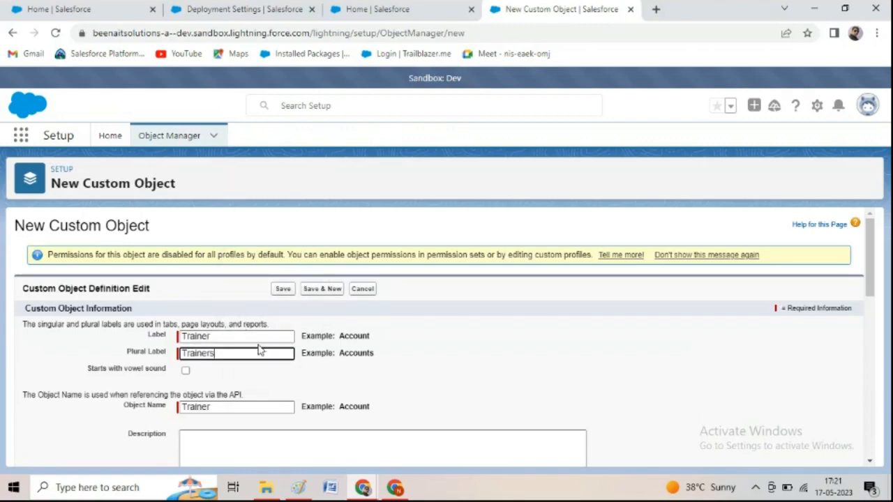
# Enter the description "For Deployment" and save the Trainer custom object.
pyautogui.press('Tab')
pyautogui.press('Tab')
pyautogui.press('Tab')
pyautogui.write('For Deploymen')
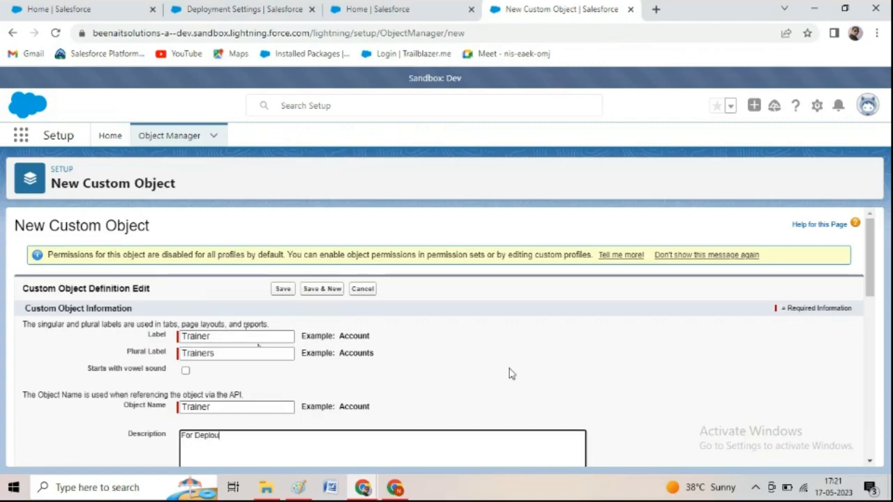
pyautogui.write('t')
pyautogui.moveTo(869, 243); pyautogui.dragTo(892, 436)
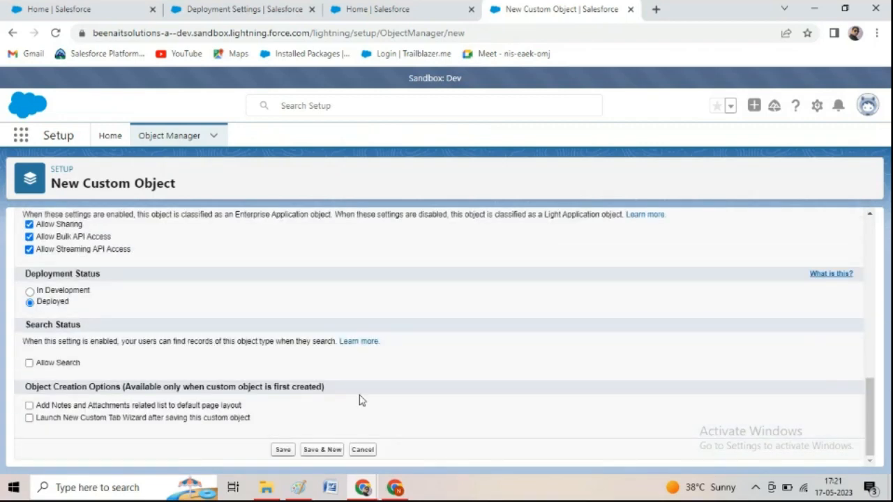
pyautogui.click(286, 449)
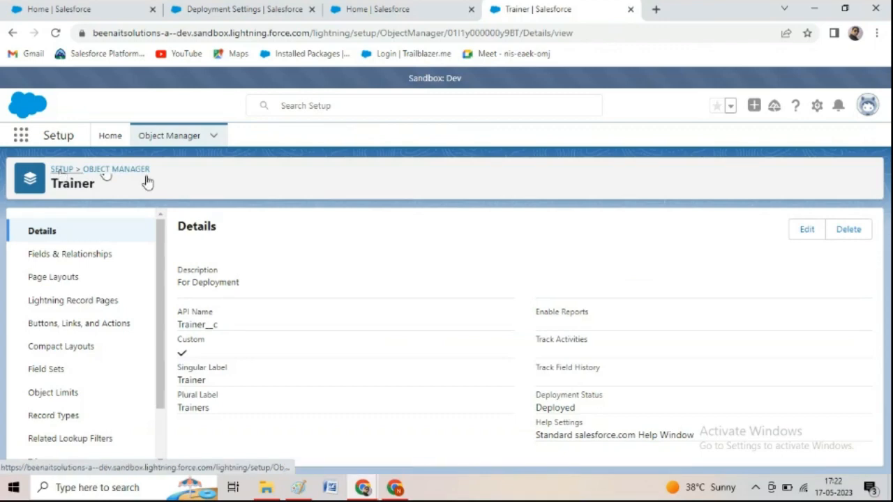
# Find Classic Email Templates in Setup and start a new template of type Text.
pyautogui.click(62, 171)
pyautogui.click(107, 172)
pyautogui.write('c')
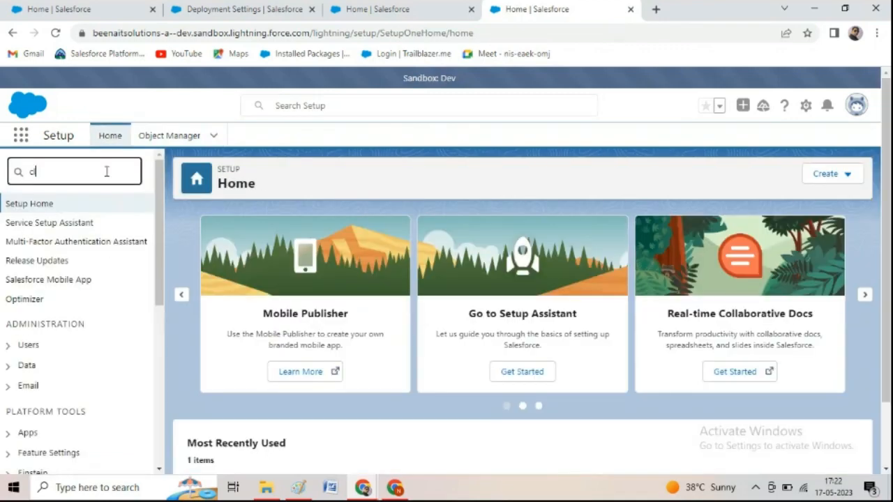
pyautogui.write('lassic em')
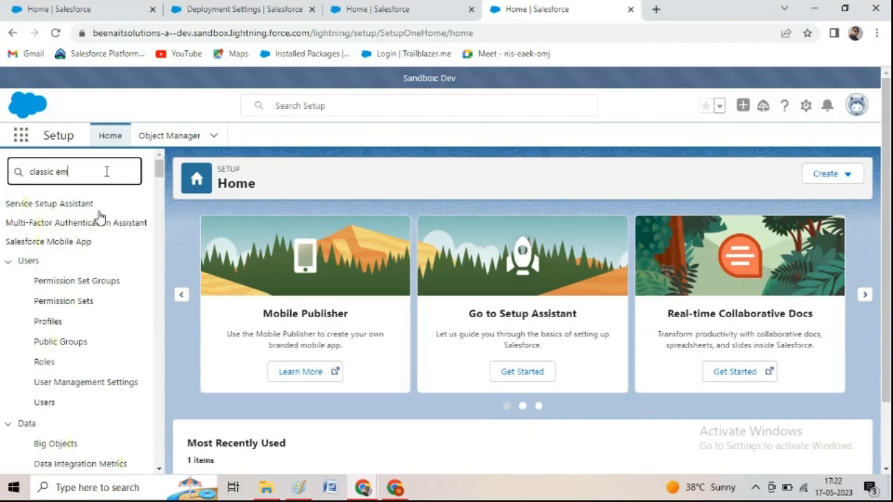
pyautogui.click(92, 229)
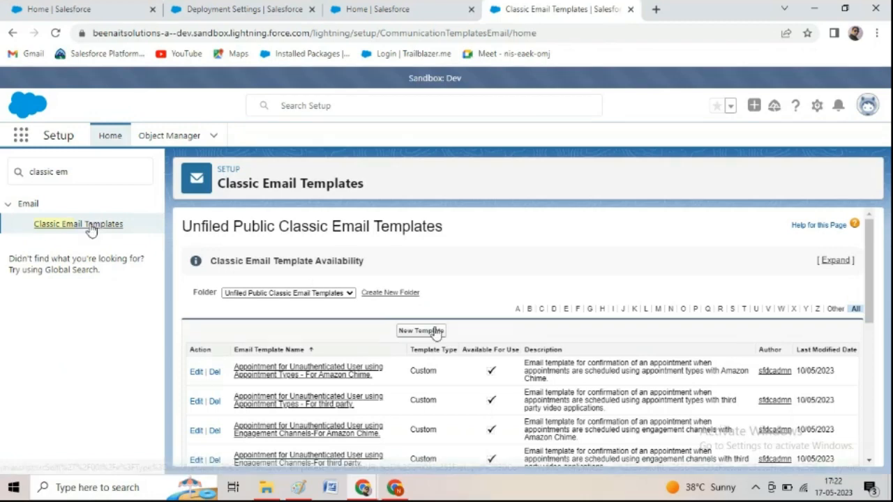
pyautogui.click(421, 331)
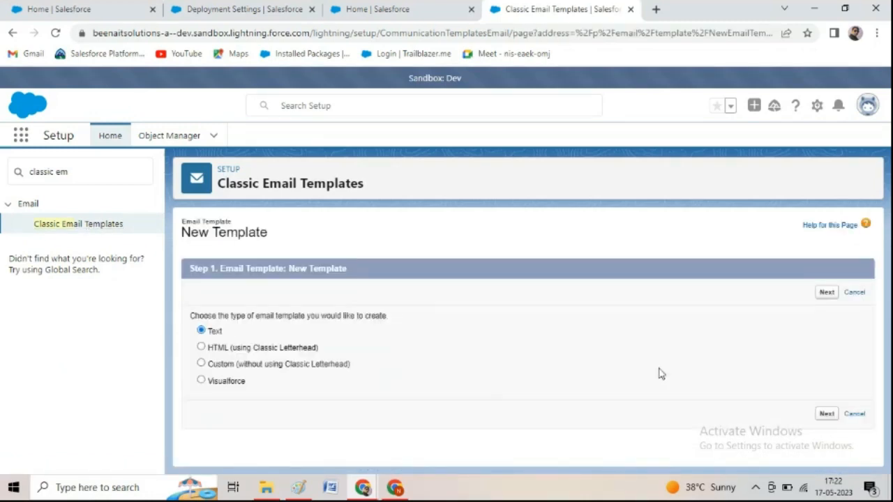
pyautogui.click(827, 413)
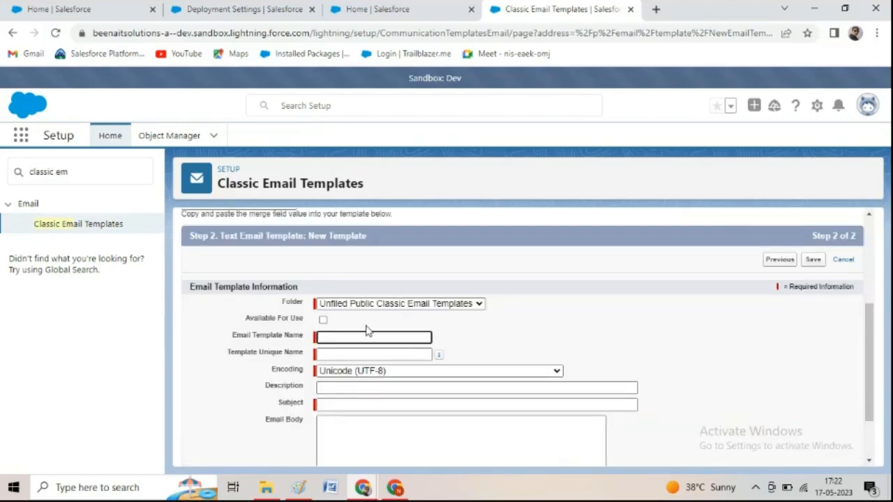
# Make the template available for use, named "Trainer Email Template for test" with the subject "Trainer test Email Template".
pyautogui.click(323, 320)
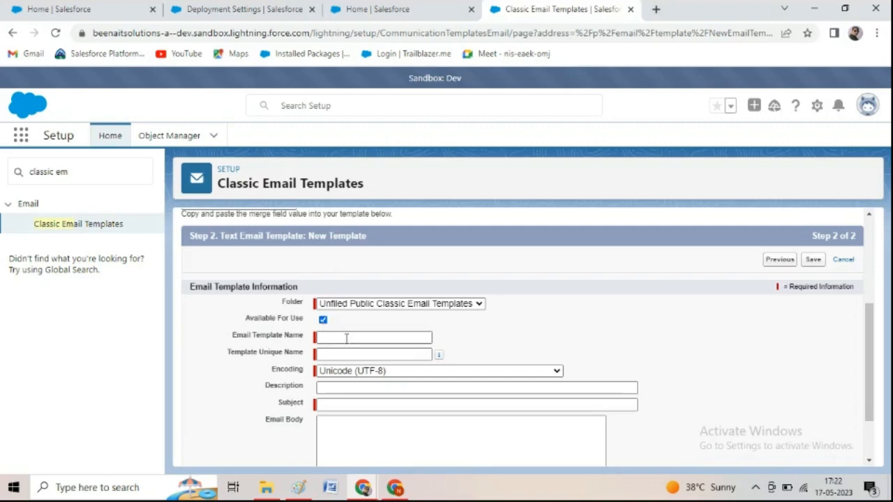
pyautogui.click(344, 339)
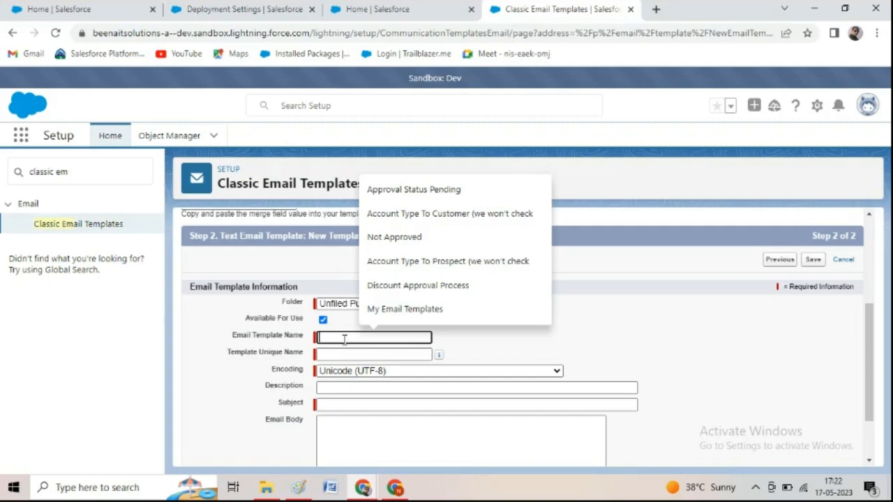
pyautogui.write('Trainer Email Template for test')
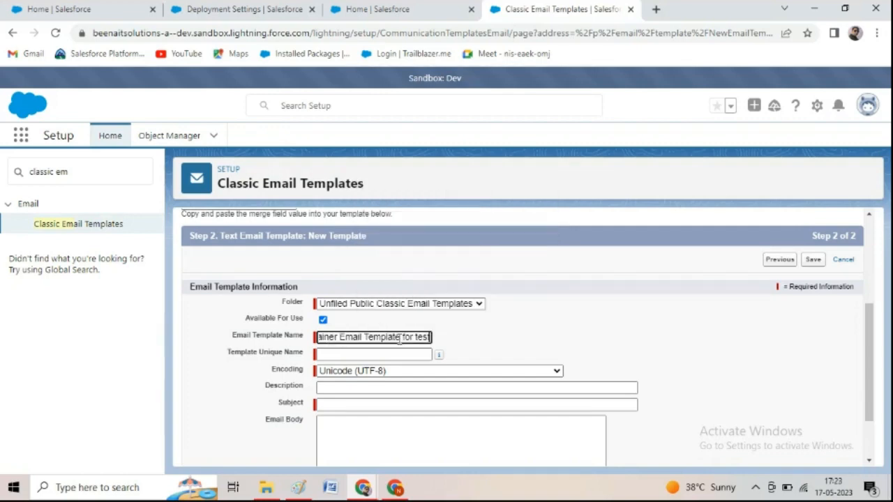
pyautogui.click(363, 386)
pyautogui.click(335, 405)
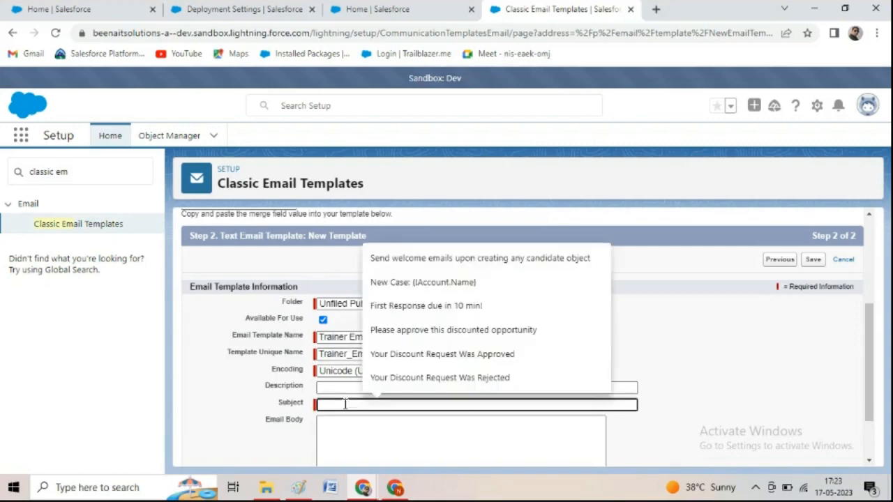
pyautogui.write('Trainer test Email Template')
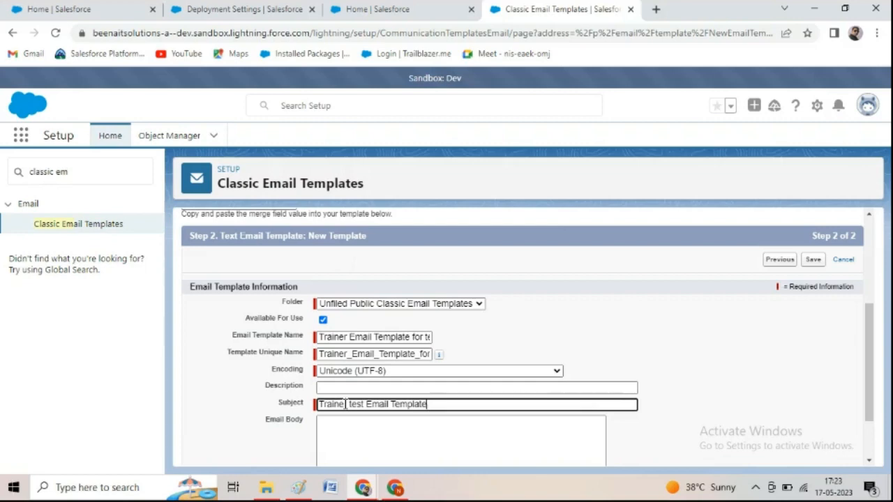
# Copy the sample template's full text into the email body and save the email template.
pyautogui.scroll(-1, 880, 392)
pyautogui.scroll(-1, 881, 392)
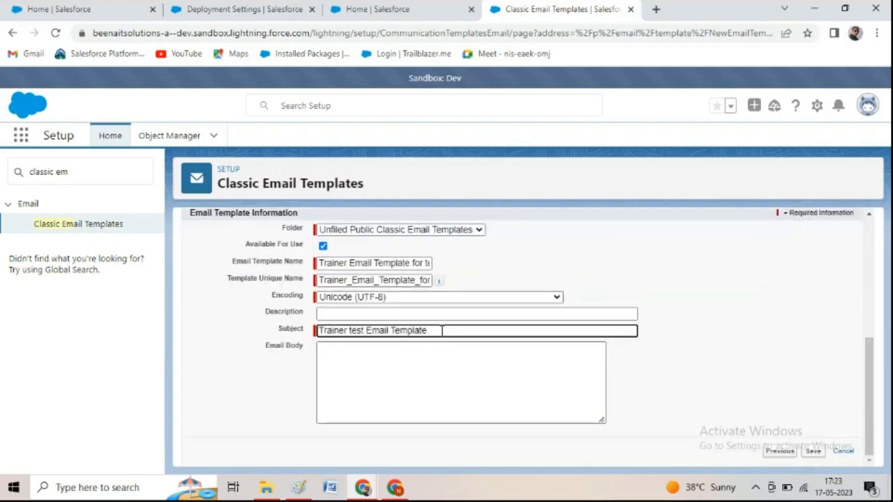
pyautogui.moveTo(878, 386); pyautogui.dragTo(879, 266)
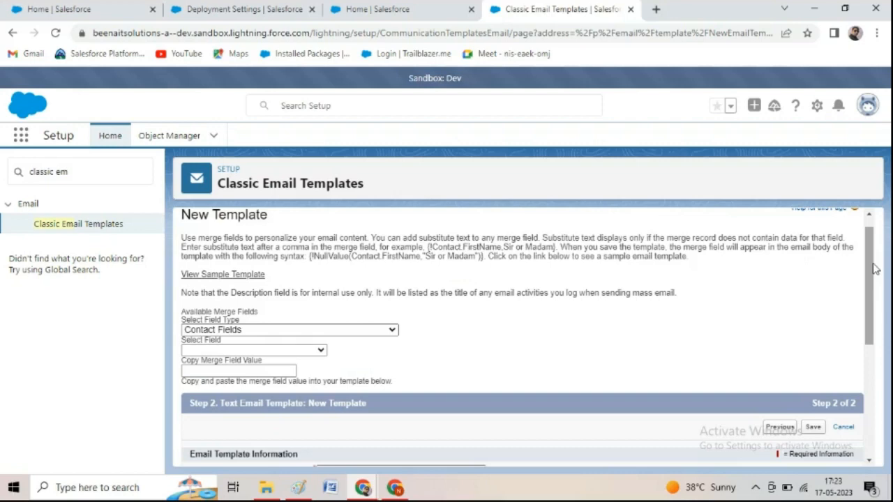
pyautogui.click(210, 275)
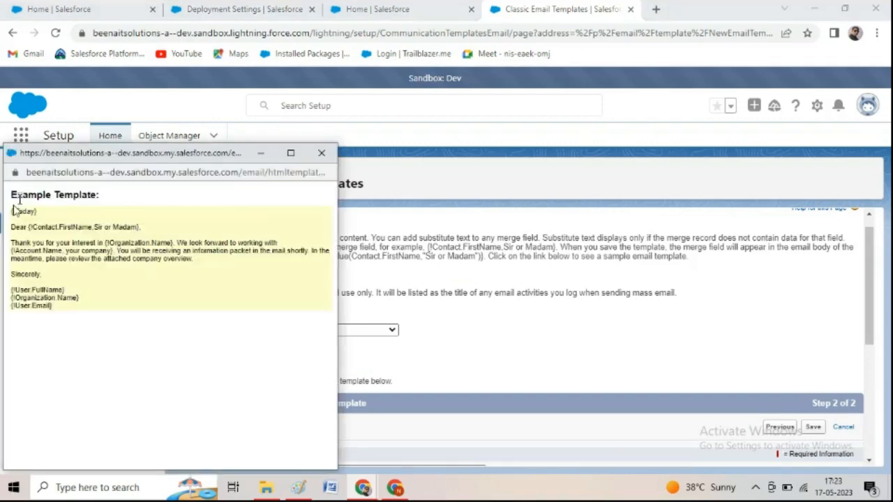
pyautogui.moveTo(11, 209); pyautogui.dragTo(280, 328)
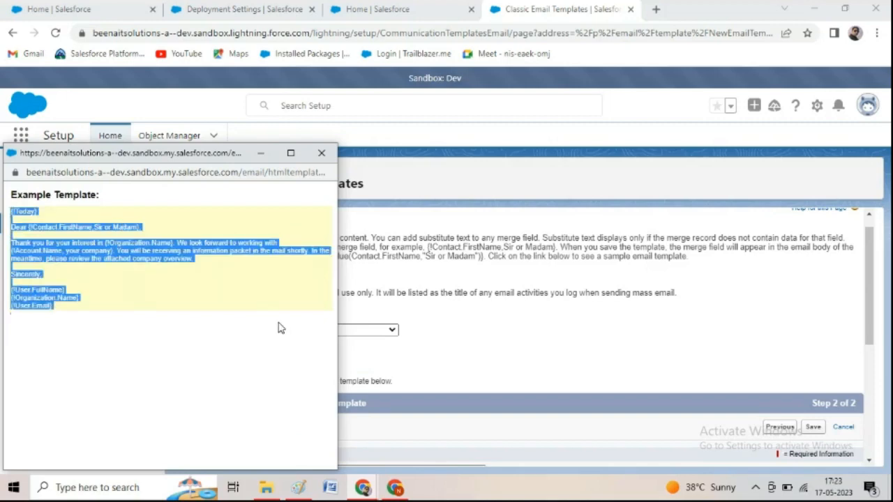
pyautogui.moveTo(869, 278); pyautogui.dragTo(883, 392)
pyautogui.click(389, 409)
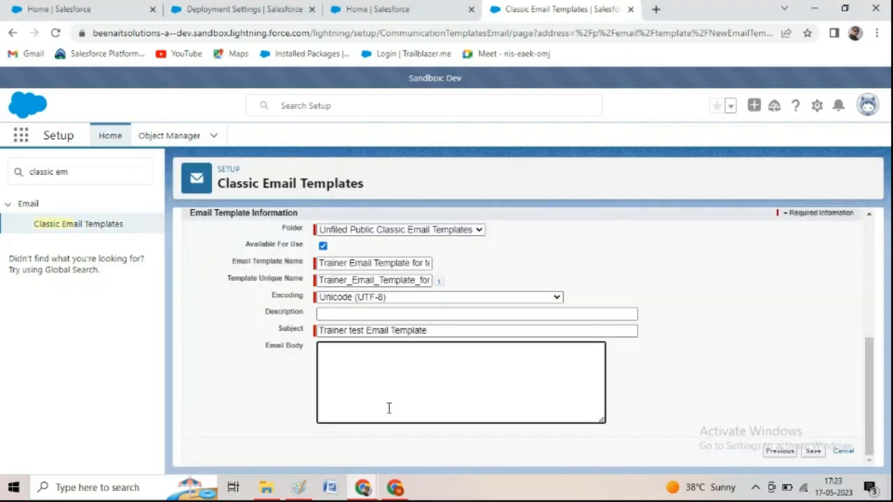
pyautogui.hotkey('ctrl', 'v')
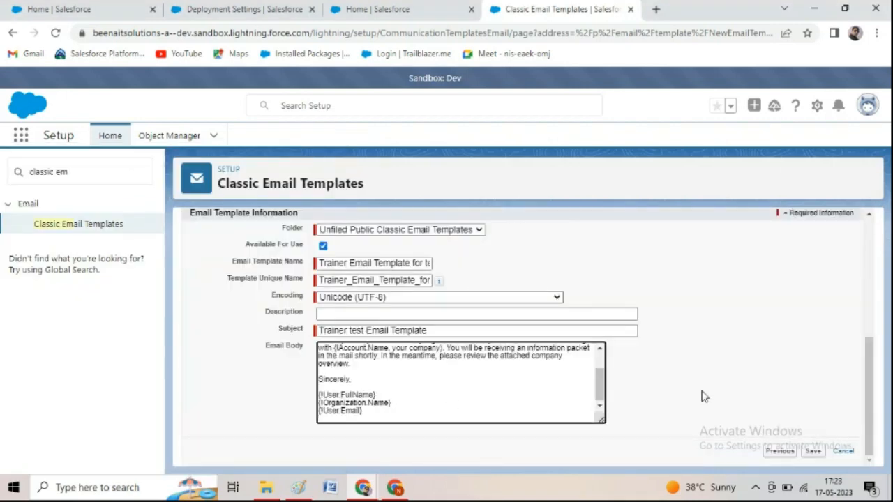
pyautogui.click(814, 451)
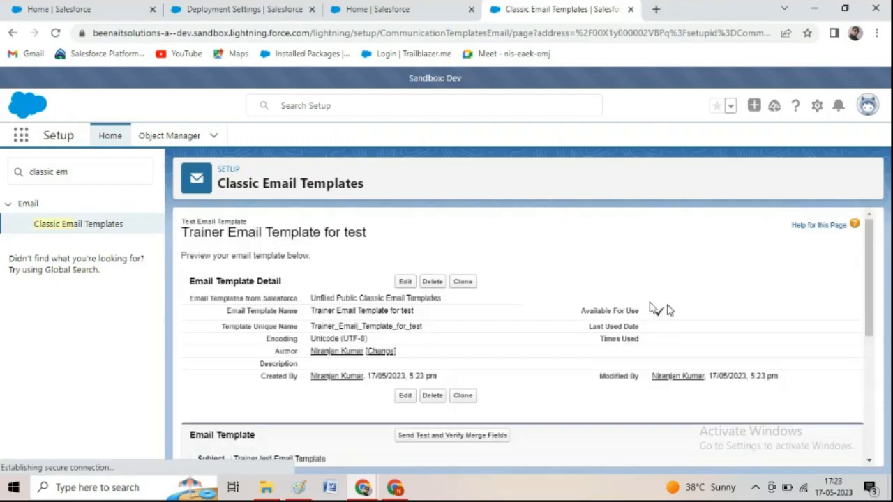
# Find Outbound Change Sets in Setup and continue past the introduction to the list of change sets.
pyautogui.click(83, 178)
pyautogui.press('BackSpace')
pyautogui.press('BackSpace')
pyautogui.press('BackSpace')
pyautogui.press('BackSpace')
pyautogui.press('BackSpace')
pyautogui.press('BackSpace')
pyautogui.press('BackSpace')
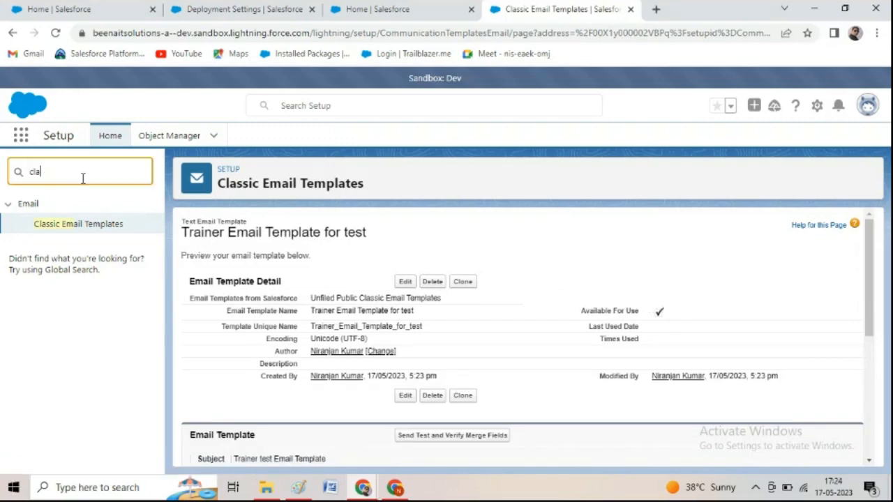
pyautogui.press('BackSpace')
pyautogui.press('BackSpace')
pyautogui.press('BackSpace')
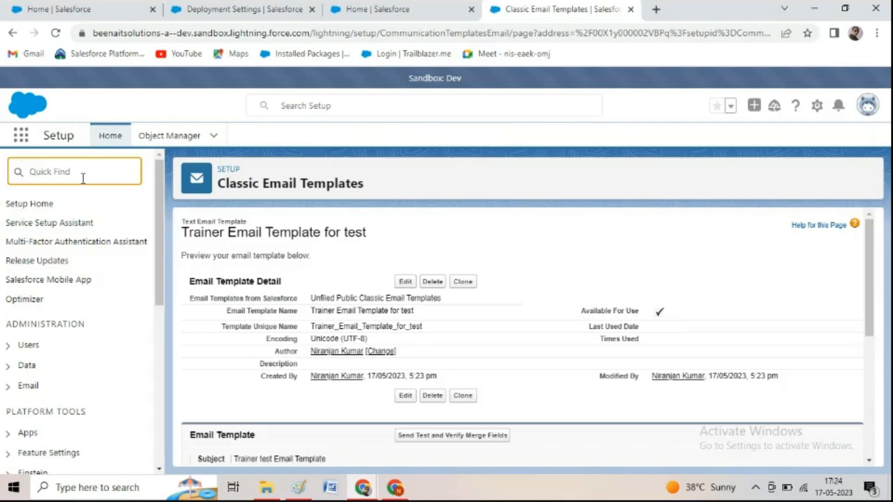
pyautogui.write('outbound change')
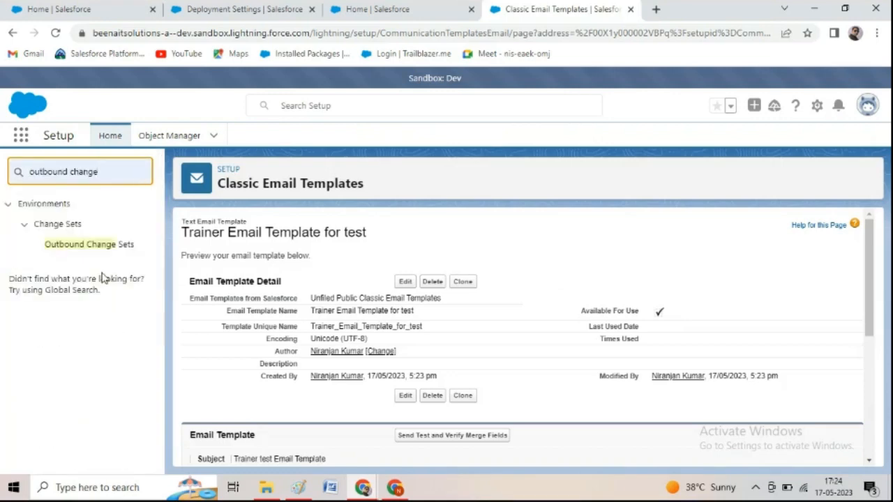
pyautogui.click(105, 246)
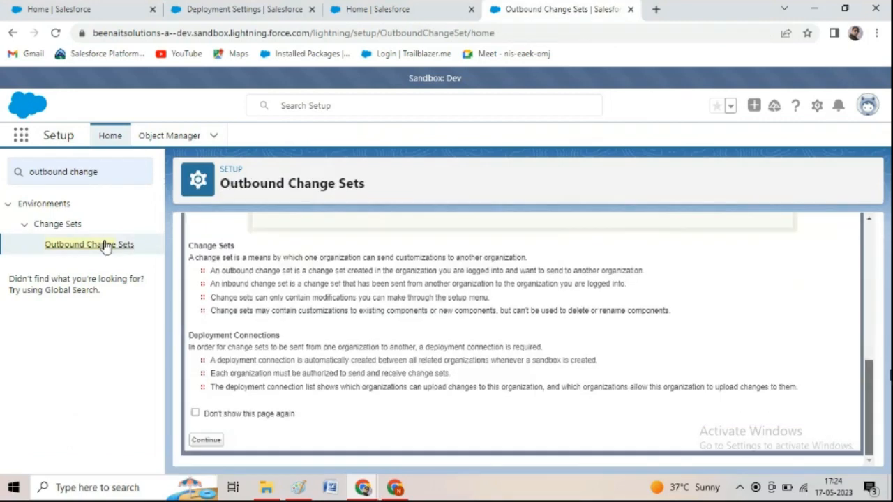
pyautogui.click(206, 441)
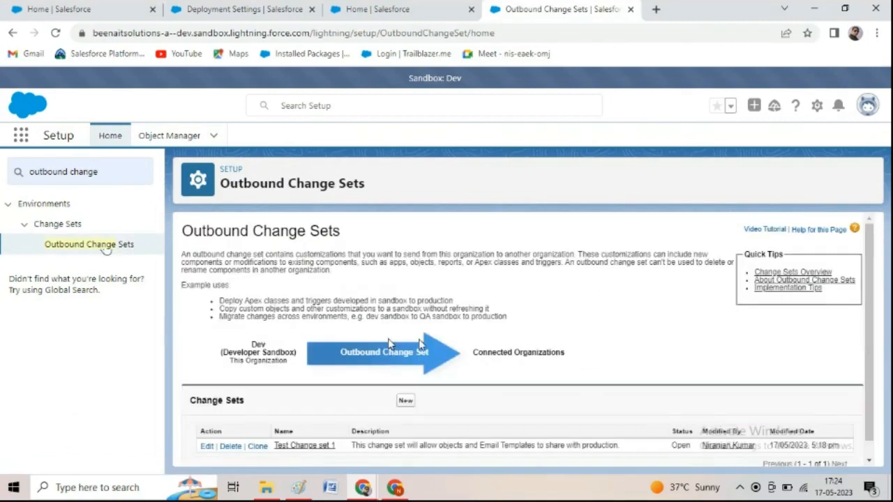
# Open Test Change set 1 for editing and save it to reach its detail page.
pyautogui.click(207, 447)
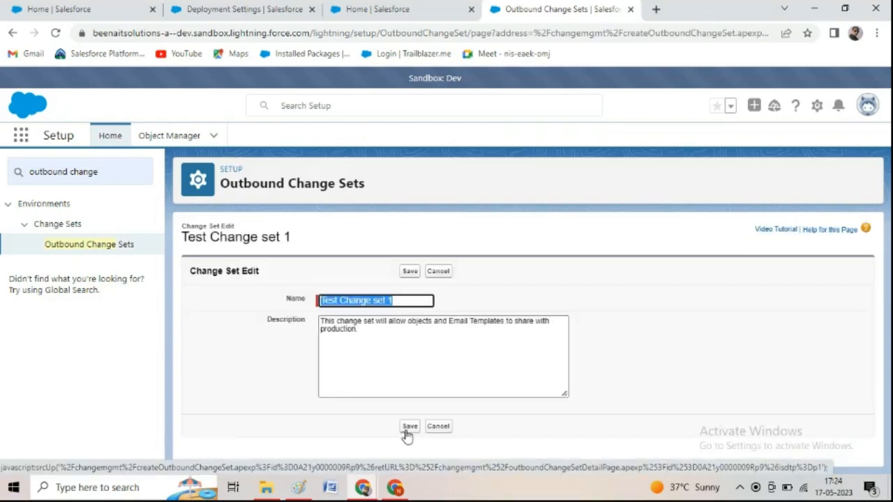
pyautogui.click(582, 395)
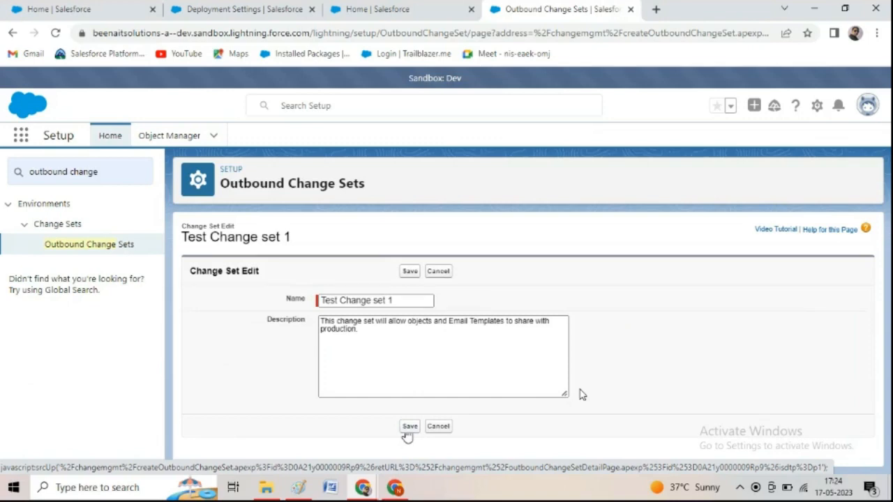
pyautogui.click(409, 427)
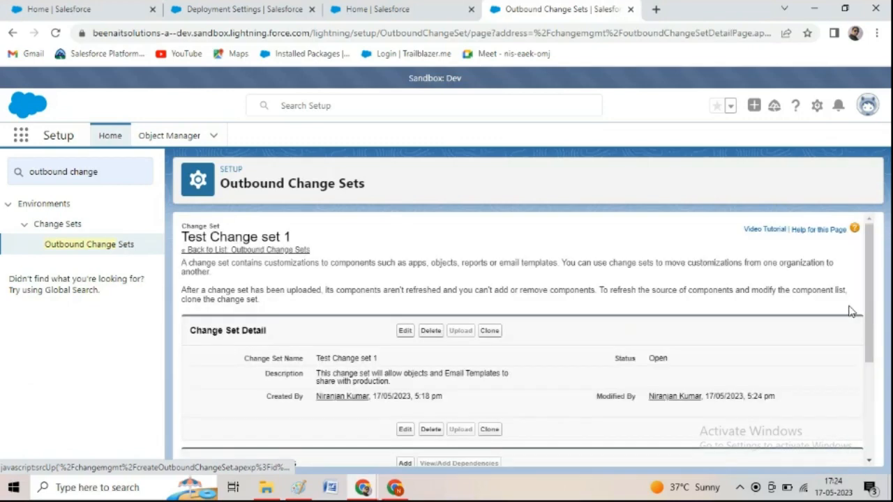
# Add the Trainer component of type Custom Object to Test Change set 1.
pyautogui.scroll(-2, 878, 342)
pyautogui.scroll(-1, 878, 345)
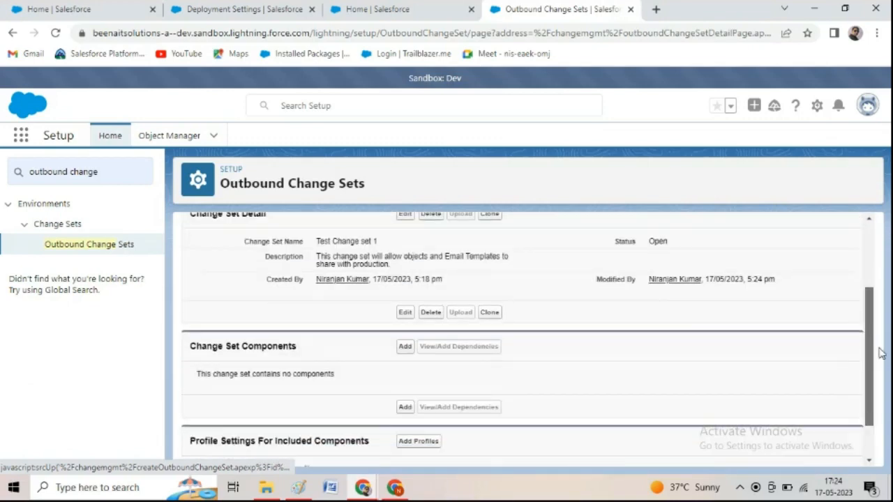
pyautogui.click(405, 348)
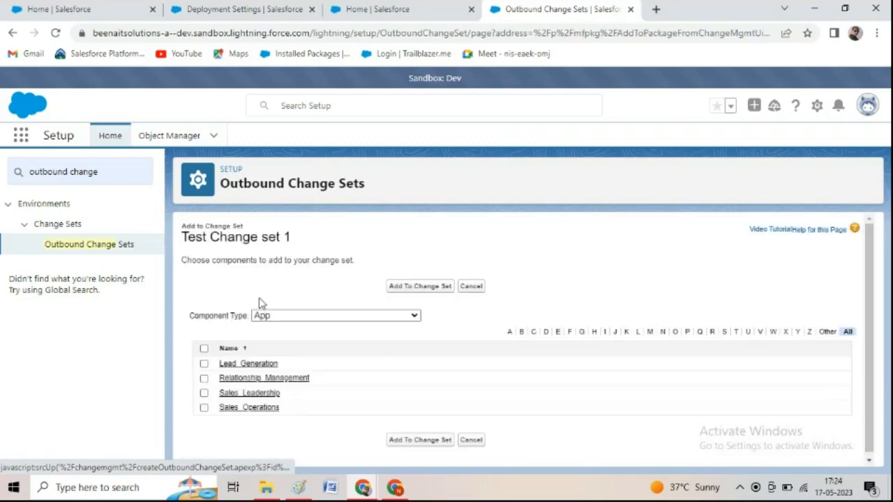
pyautogui.click(280, 315)
pyautogui.click(322, 193)
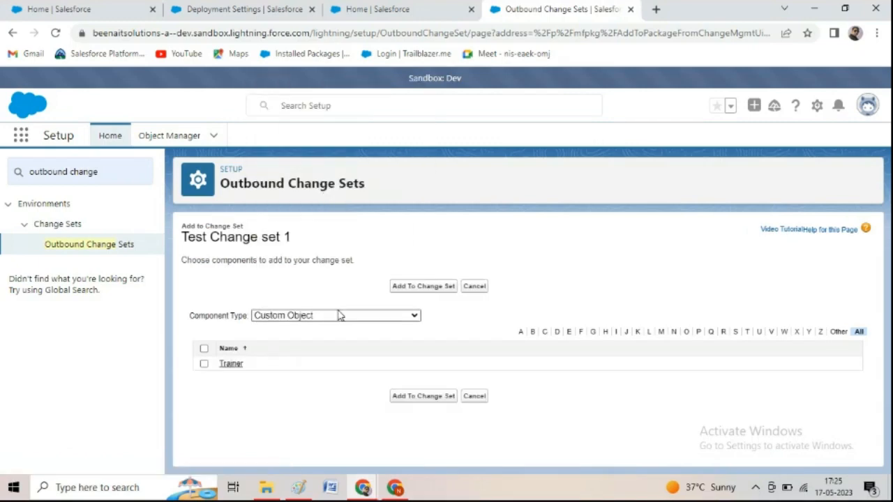
pyautogui.click(204, 366)
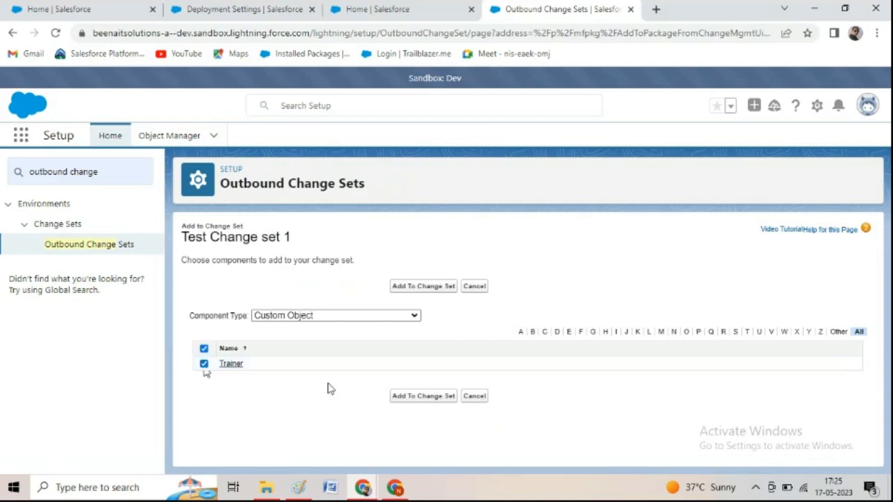
pyautogui.click(412, 397)
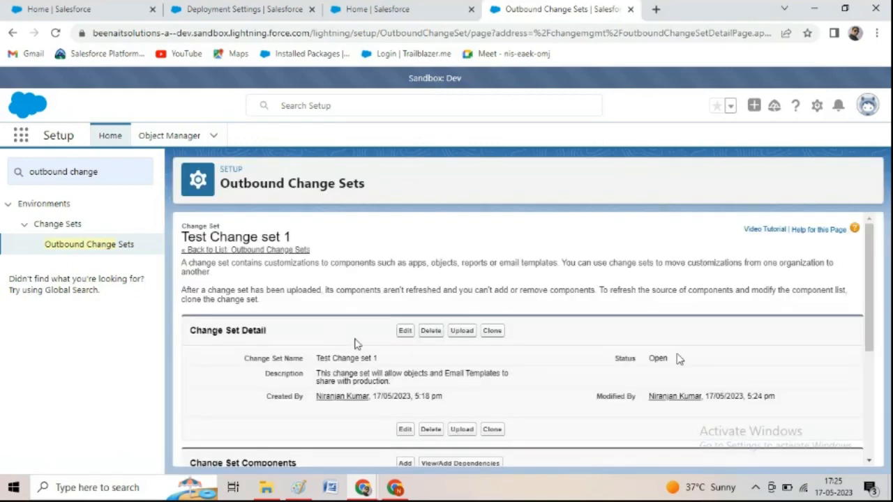
# Add the Email Template component "Trainer Email Template for test" to the change set.
pyautogui.moveTo(870, 303); pyautogui.dragTo(886, 399)
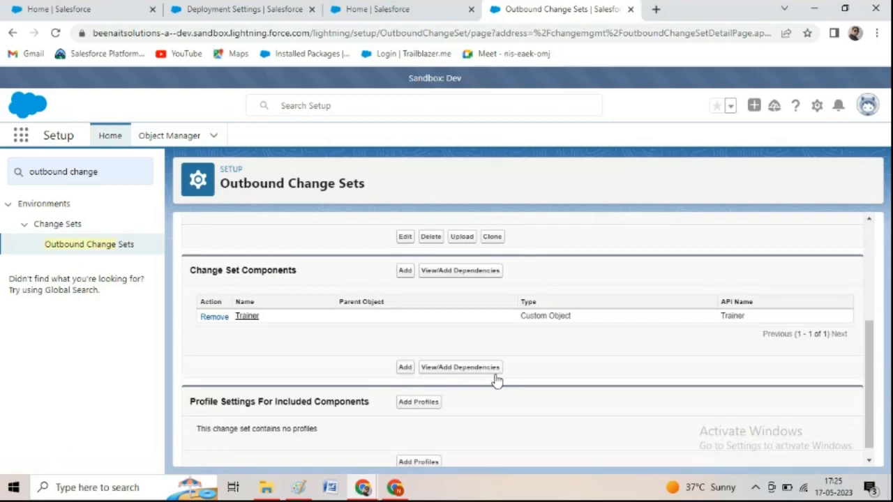
pyautogui.click(404, 369)
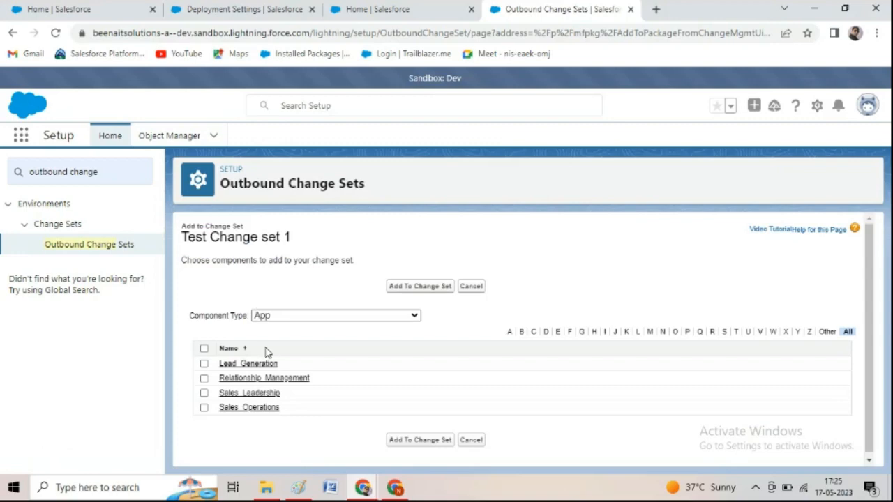
pyautogui.click(384, 315)
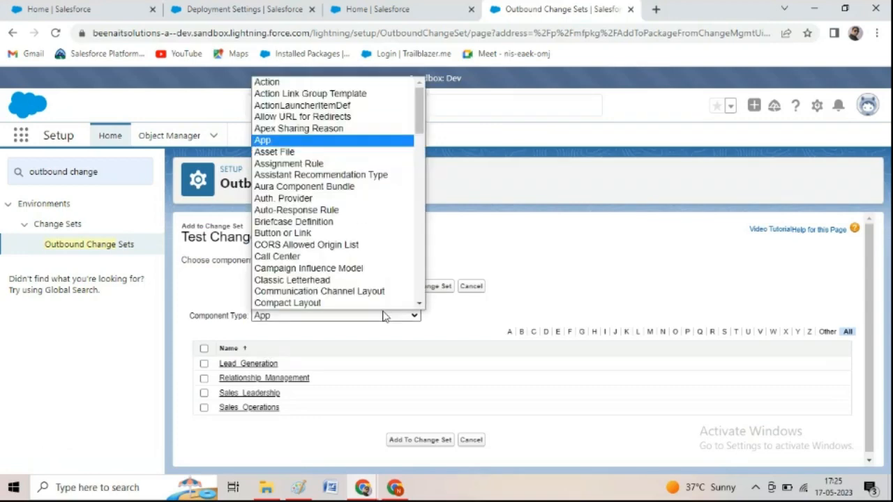
pyautogui.scroll(-10, 419, 305)
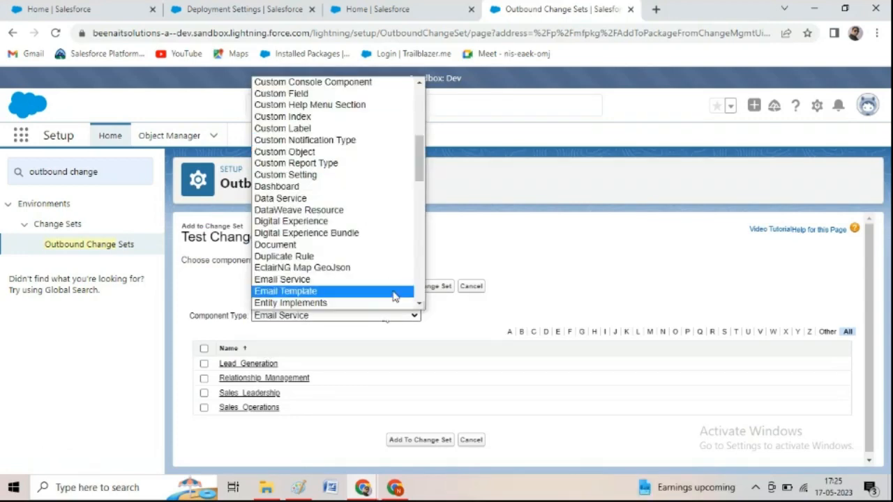
pyautogui.click(394, 291)
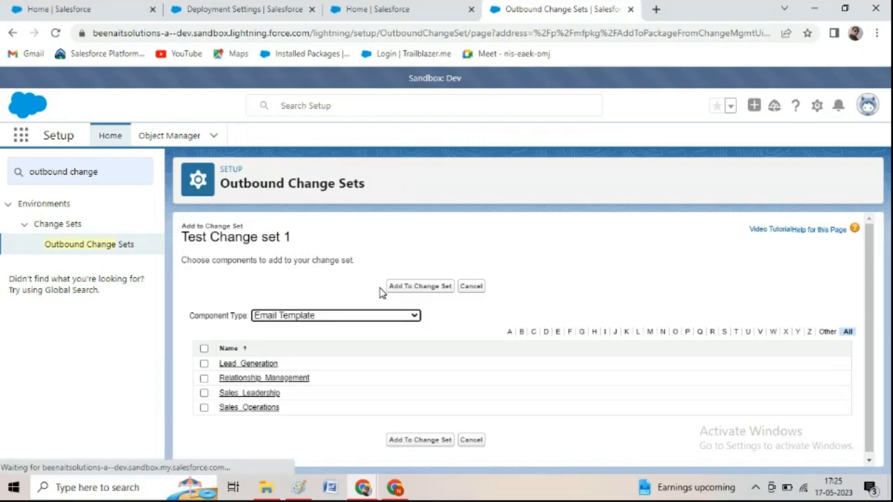
pyautogui.scroll(-5, 447, 349)
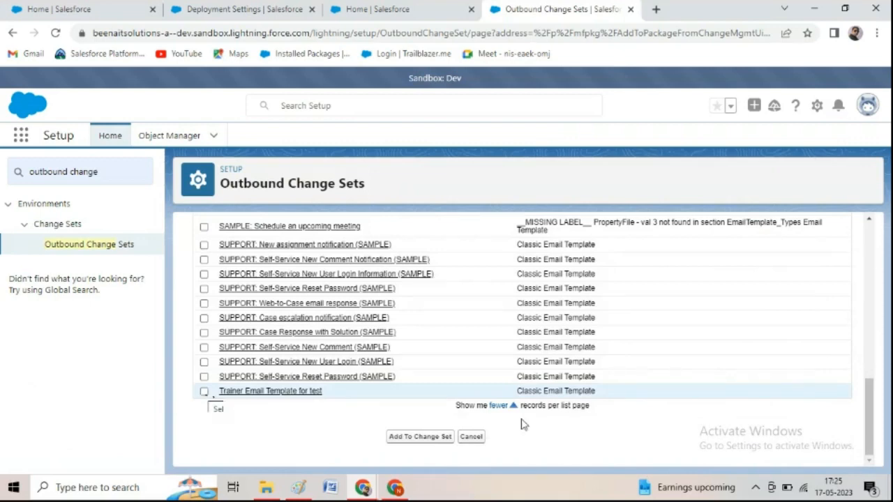
pyautogui.click(204, 392)
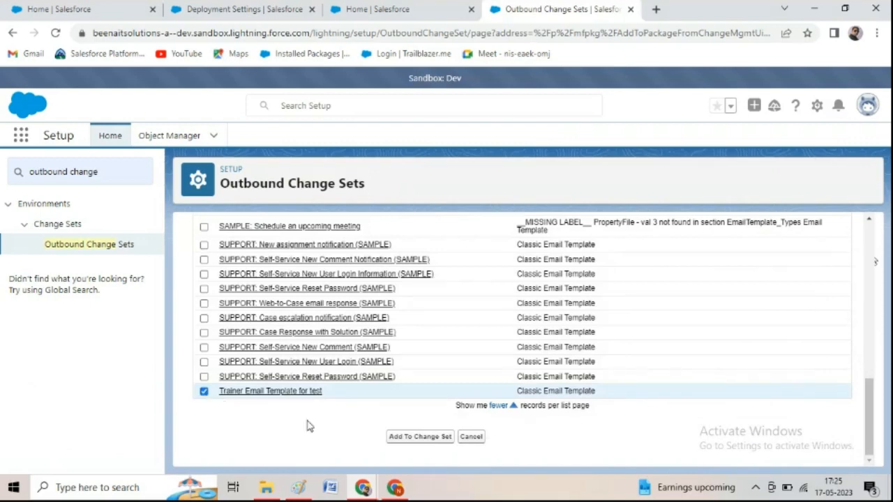
pyautogui.click(425, 441)
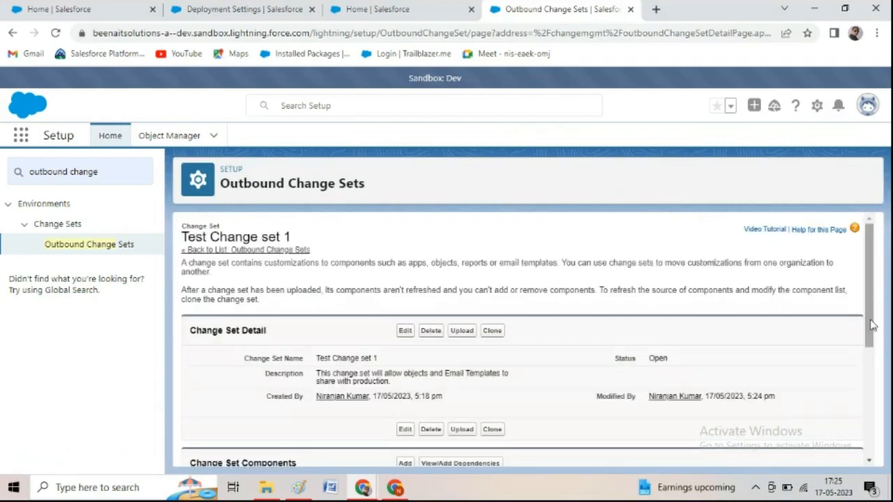
# Find Profiles in Setup and start a new user profile.
pyautogui.moveTo(874, 328); pyautogui.dragTo(889, 422)
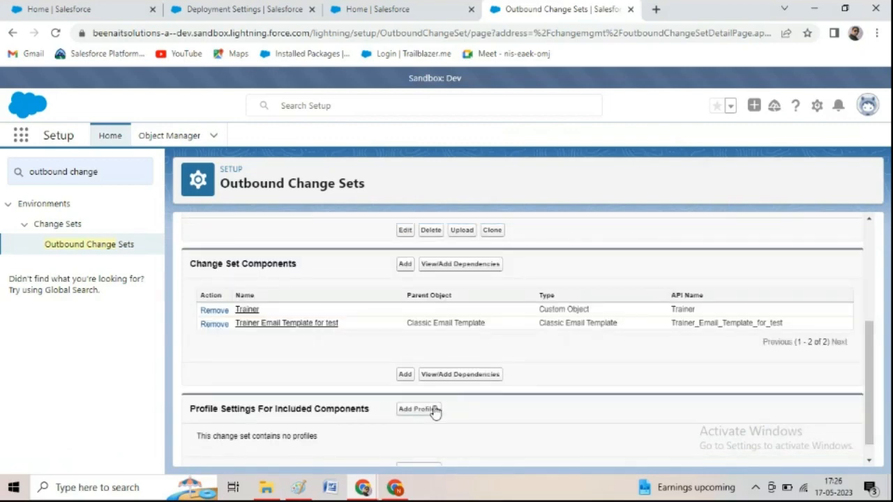
pyautogui.moveTo(871, 358); pyautogui.dragTo(878, 389)
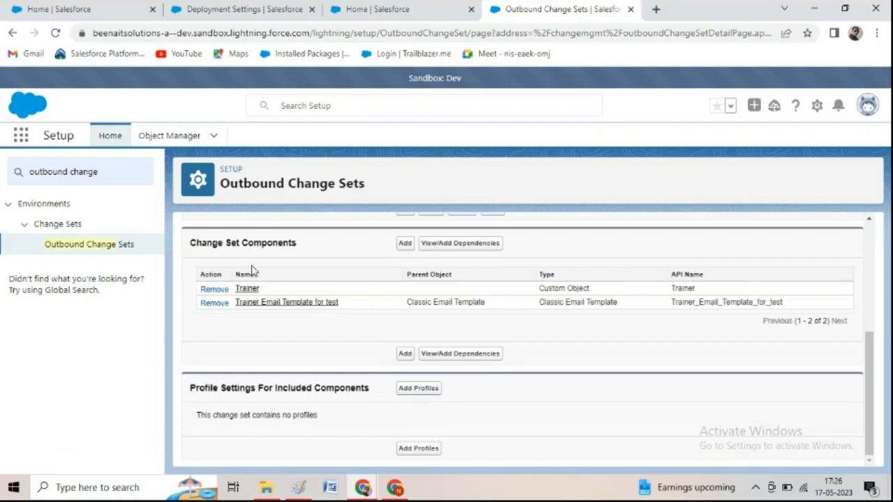
pyautogui.moveTo(870, 387); pyautogui.dragTo(881, 265)
pyautogui.tripleClick(84, 171)
pyautogui.write('profile')
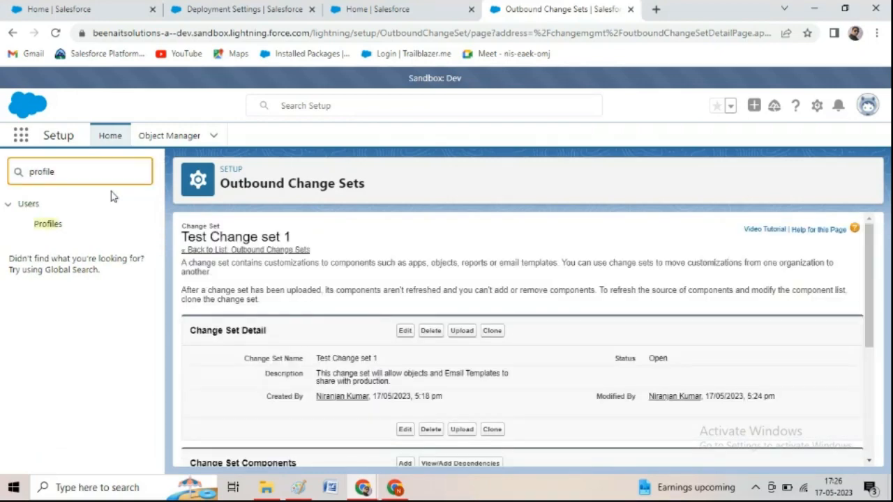
pyautogui.click(57, 233)
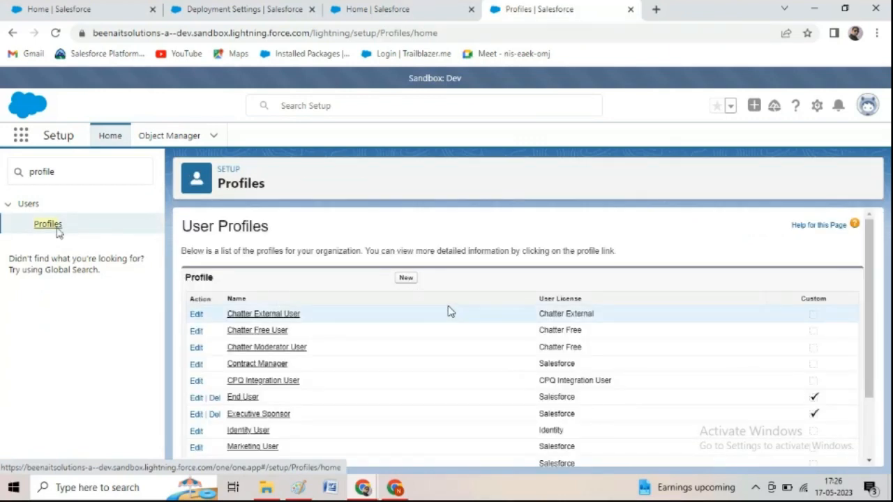
pyautogui.click(405, 278)
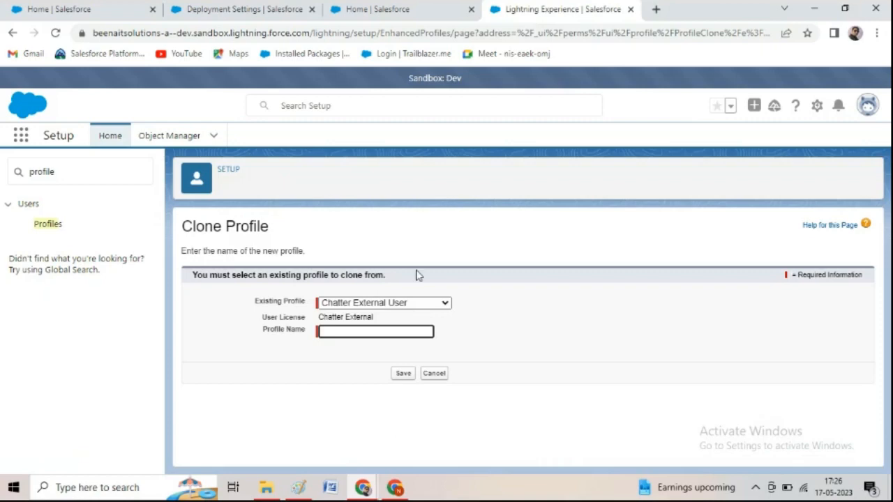
# Try to save a clone of the System Administrator profile named "Test Sandbox Admin".
pyautogui.click(429, 303)
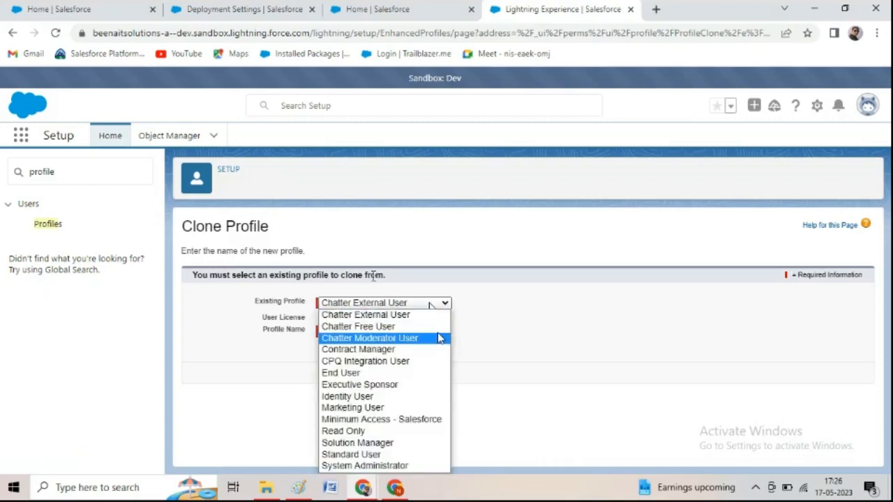
pyautogui.click(404, 466)
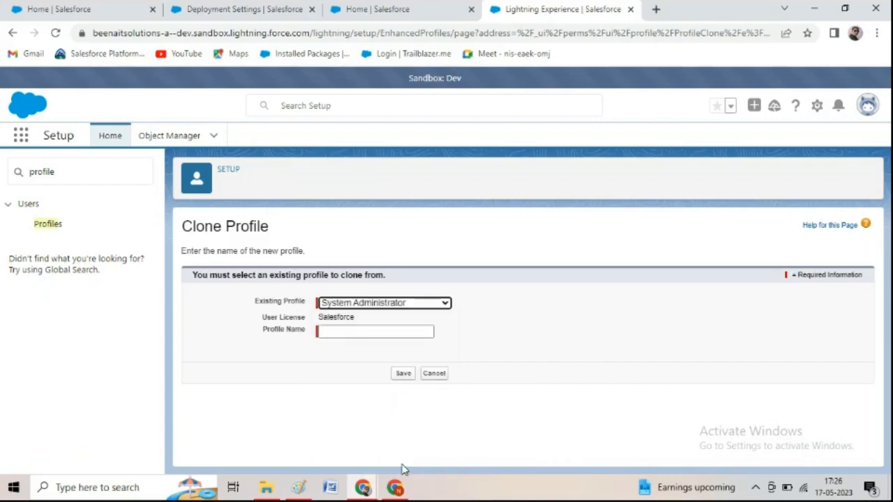
pyautogui.click(328, 332)
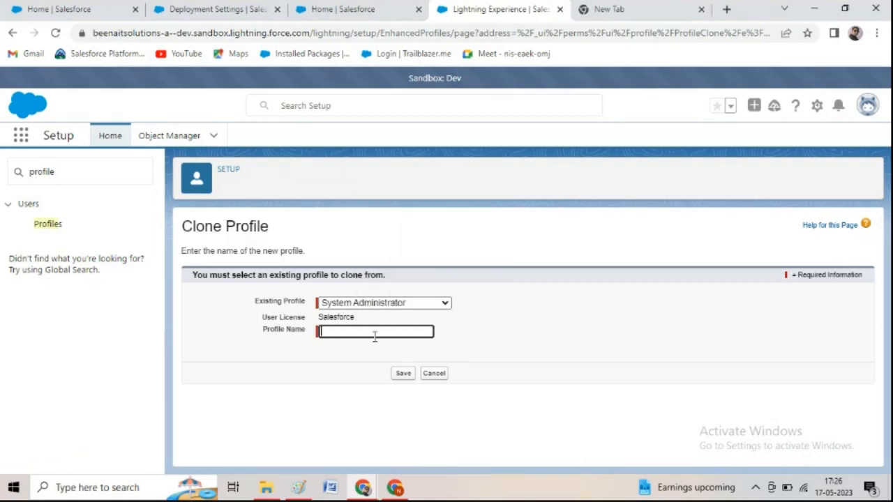
pyautogui.click(374, 332)
pyautogui.write('Test Deployment Admin')
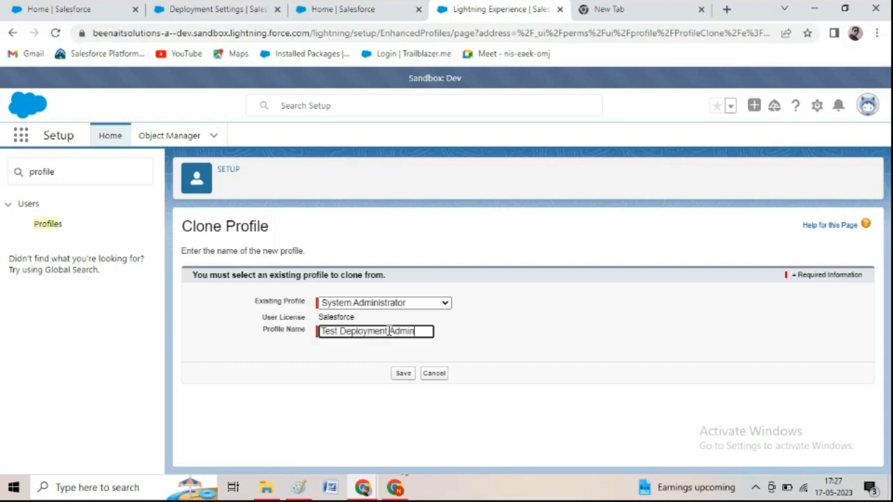
pyautogui.moveTo(389, 331); pyautogui.dragTo(339, 332)
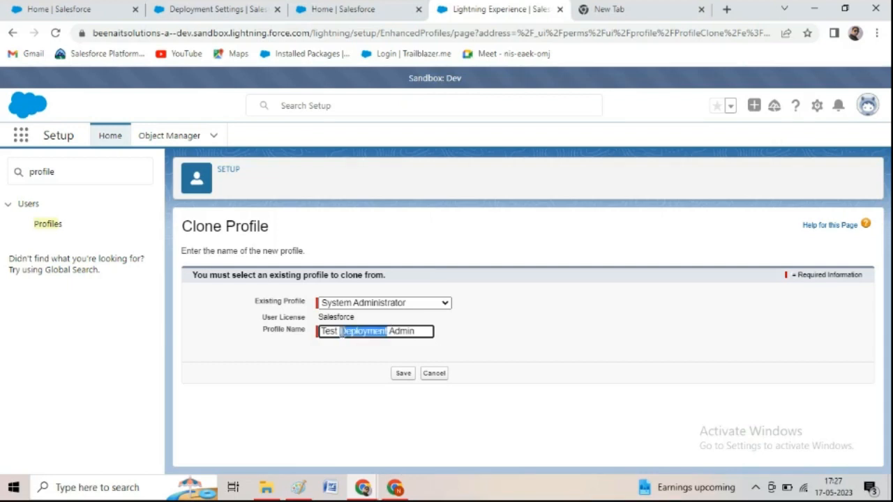
pyautogui.write('Sandbox')
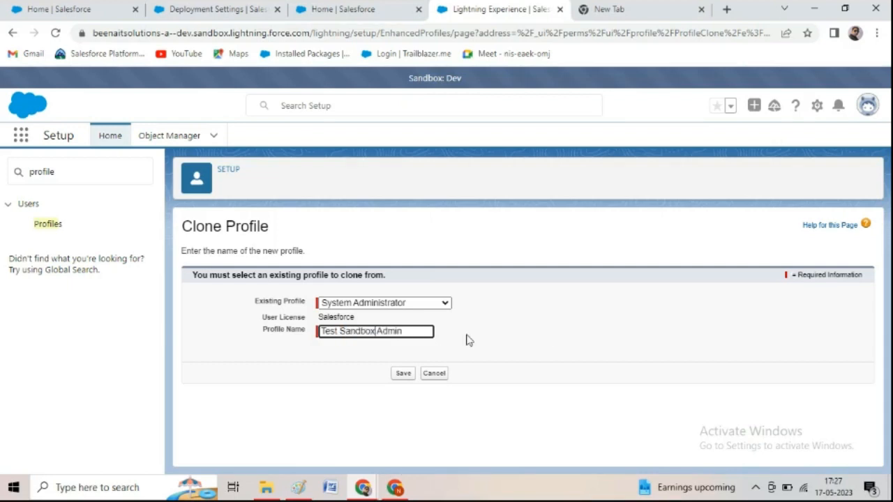
pyautogui.click(403, 374)
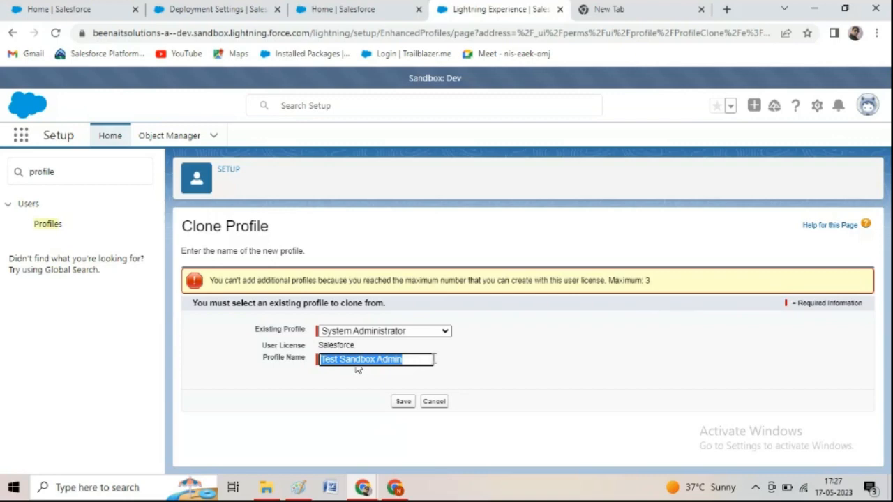
# Clone the Chatter Free User profile under the name "Test Sandbox Chatter" and save it.
pyautogui.click(439, 332)
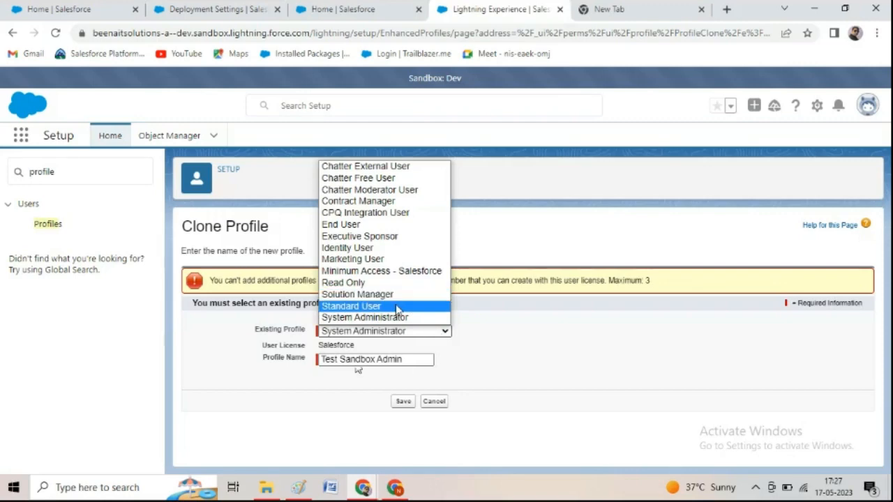
pyautogui.click(396, 310)
pyautogui.click(414, 335)
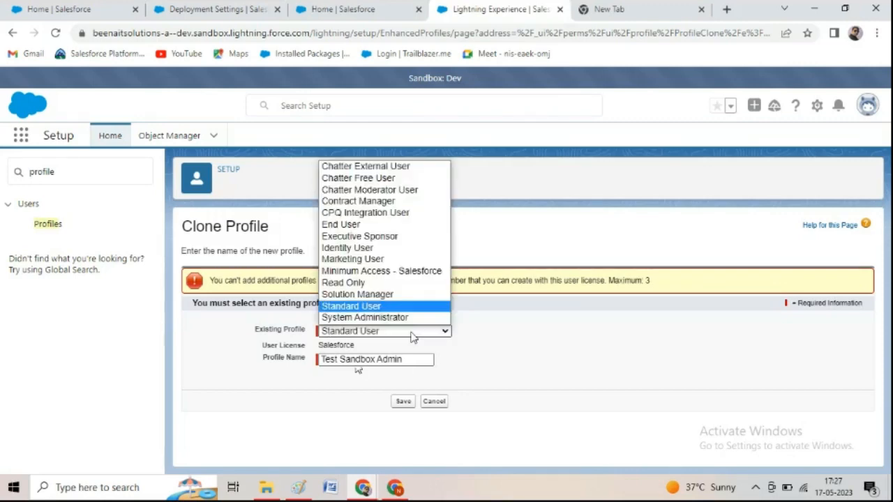
pyautogui.click(366, 179)
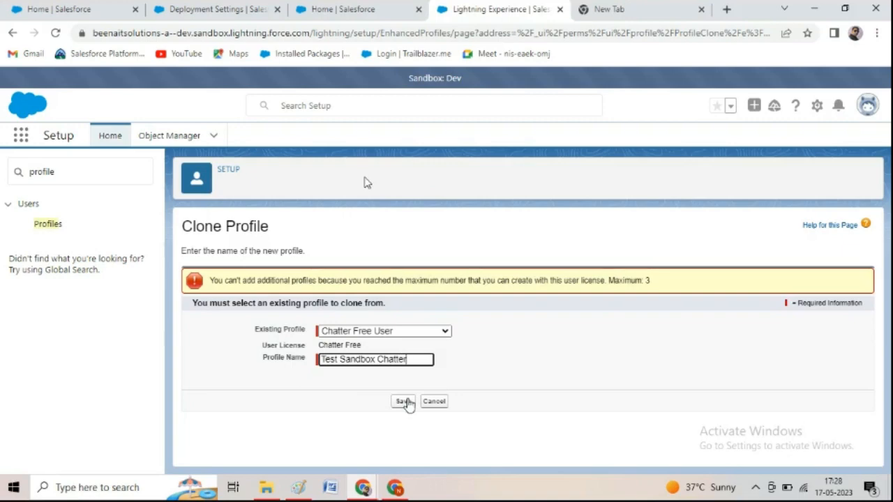
pyautogui.click(408, 402)
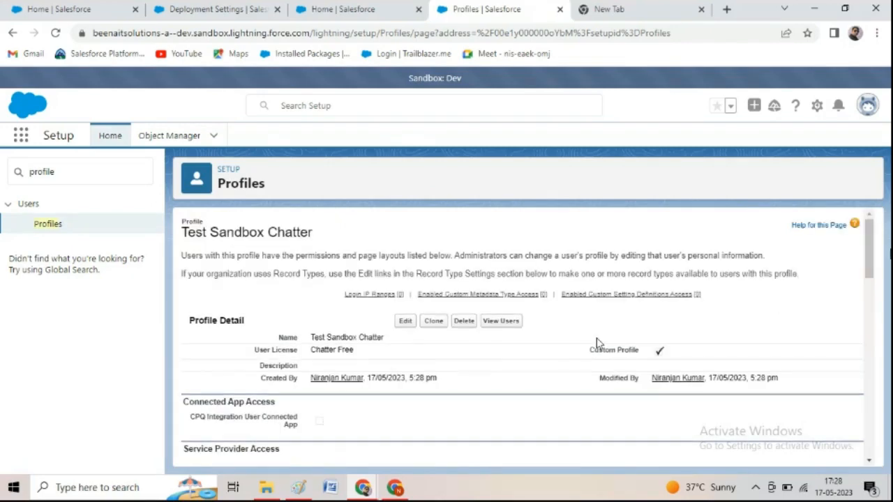
pyautogui.moveTo(875, 254)
pyautogui.mouseDown()
pyautogui.moveTo(888, 356)
pyautogui.moveTo(880, 255)
pyautogui.mouseUp()
# Find Outbound Change Sets in Setup and continue past the introduction to the list of change sets.
pyautogui.click(63, 171)
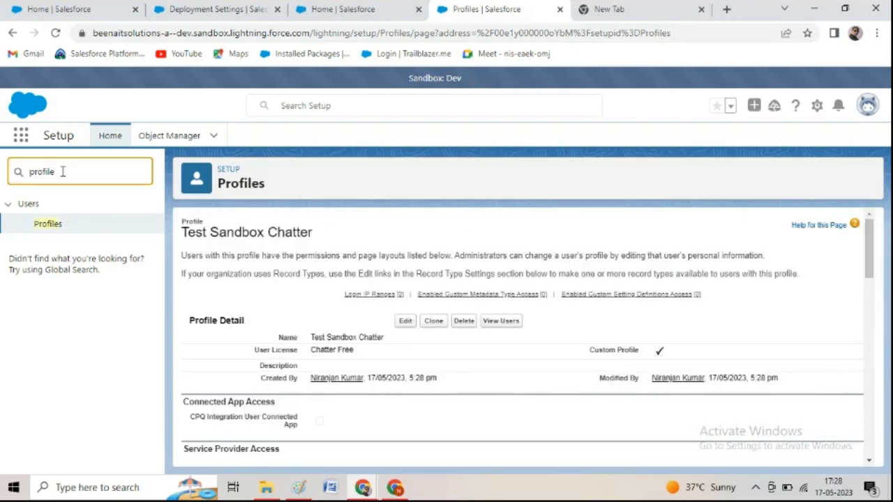
pyautogui.press('BackSpace')
pyautogui.press('BackSpace')
pyautogui.press('BackSpace')
pyautogui.press('BackSpace')
pyautogui.press('BackSpace')
pyautogui.press('BackSpace')
pyautogui.press('BackSpace')
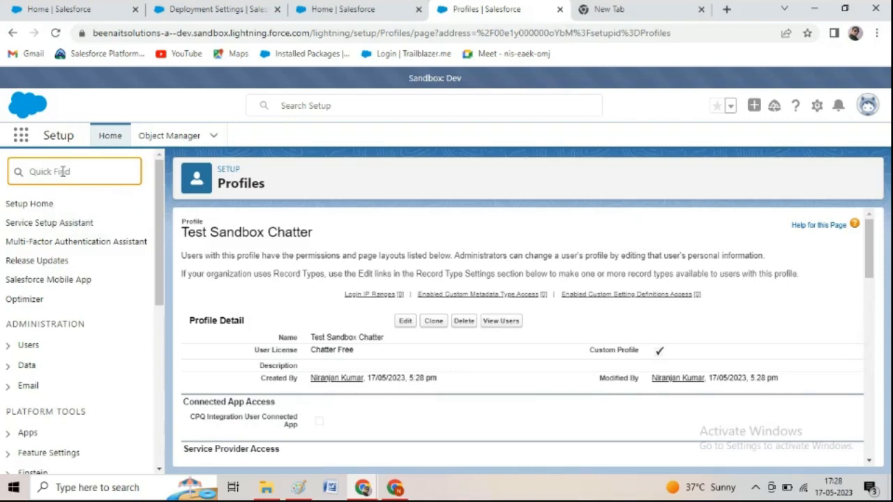
pyautogui.write('outbound change')
pyautogui.click(94, 246)
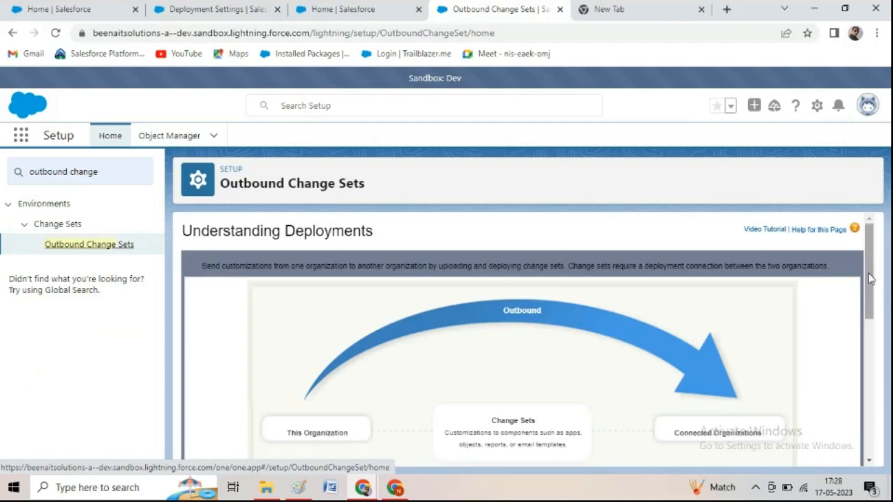
pyautogui.scroll(-5, 870, 279)
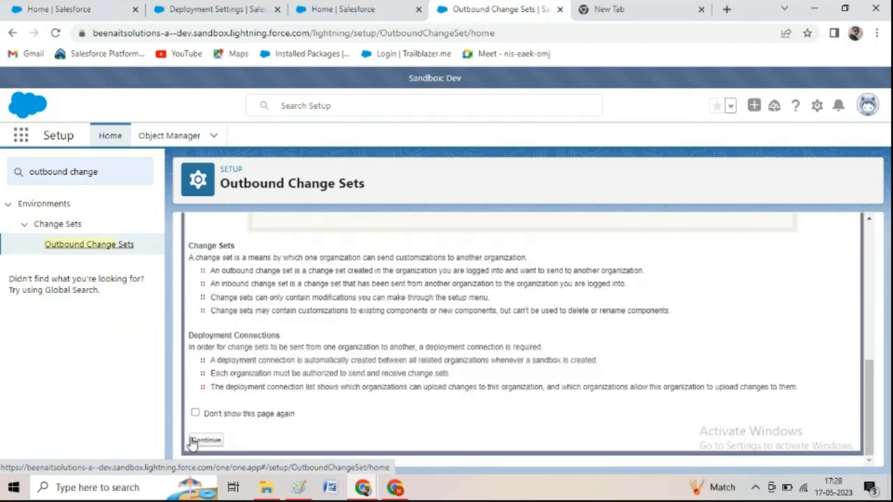
pyautogui.click(199, 441)
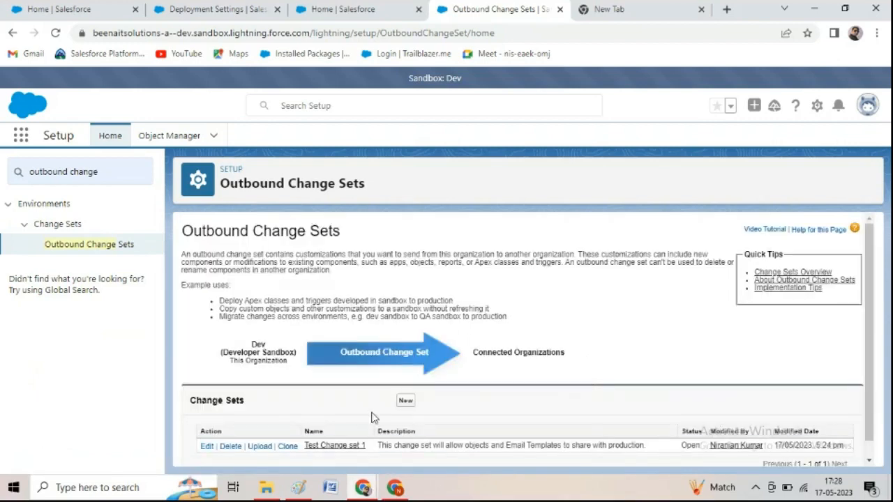
# Open Test Change set 1 for editing, save it as is, and open the selection of profile settings to add.
pyautogui.click(207, 447)
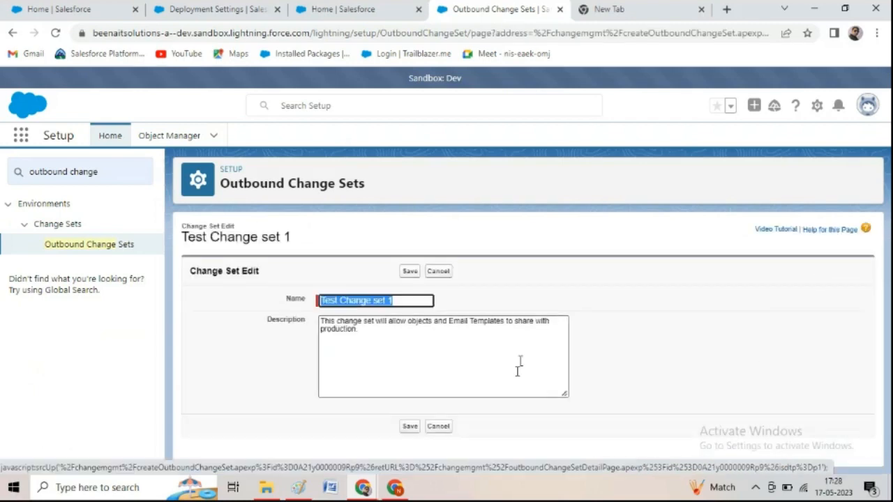
pyautogui.click(410, 427)
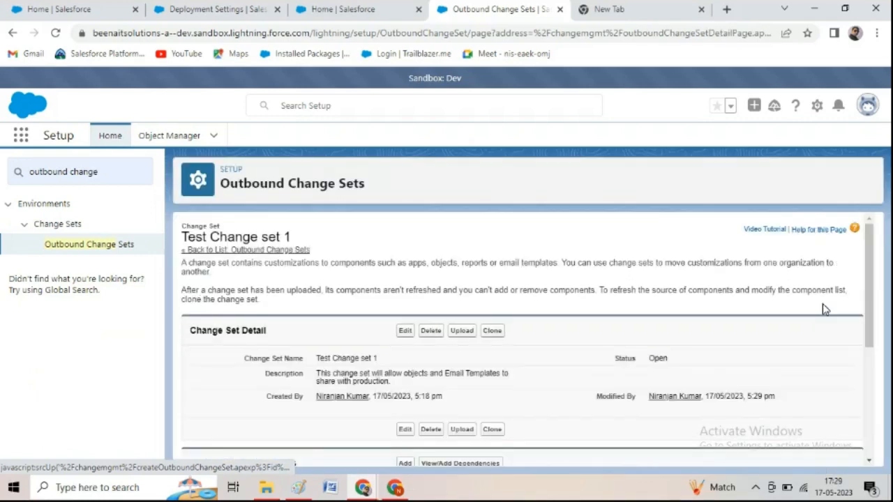
pyautogui.moveTo(878, 285); pyautogui.dragTo(880, 420)
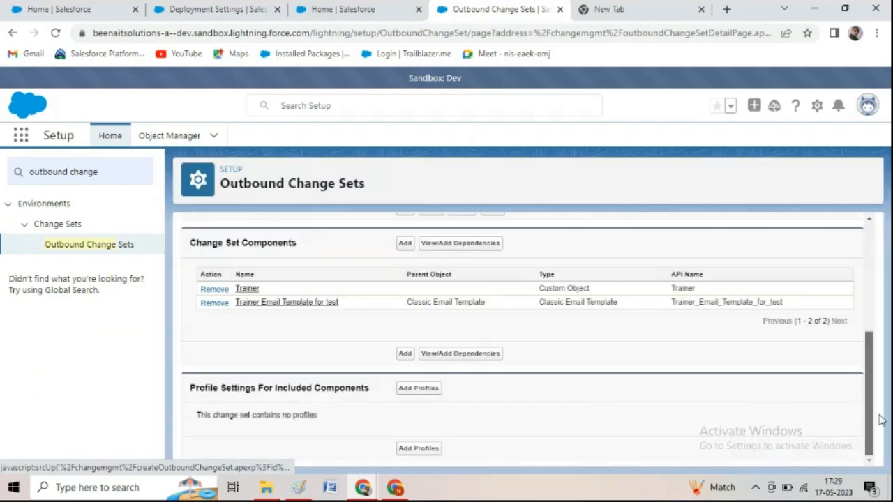
pyautogui.click(426, 391)
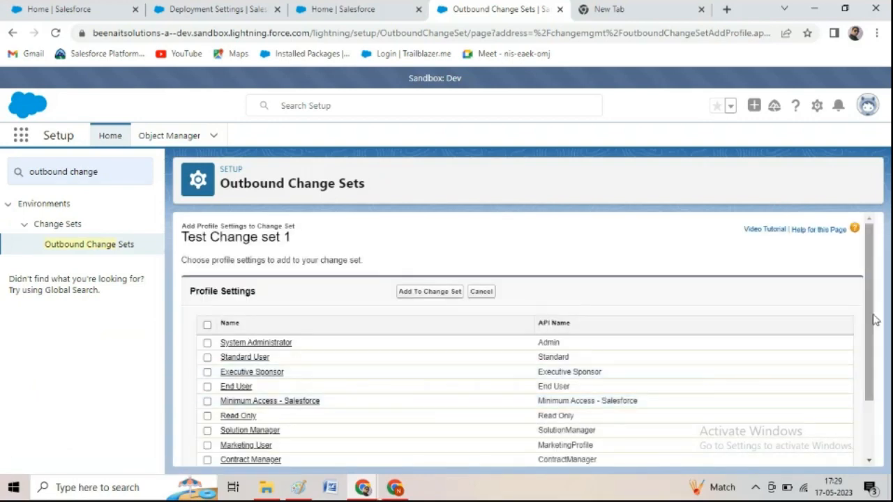
pyautogui.moveTo(871, 320); pyautogui.dragTo(887, 365)
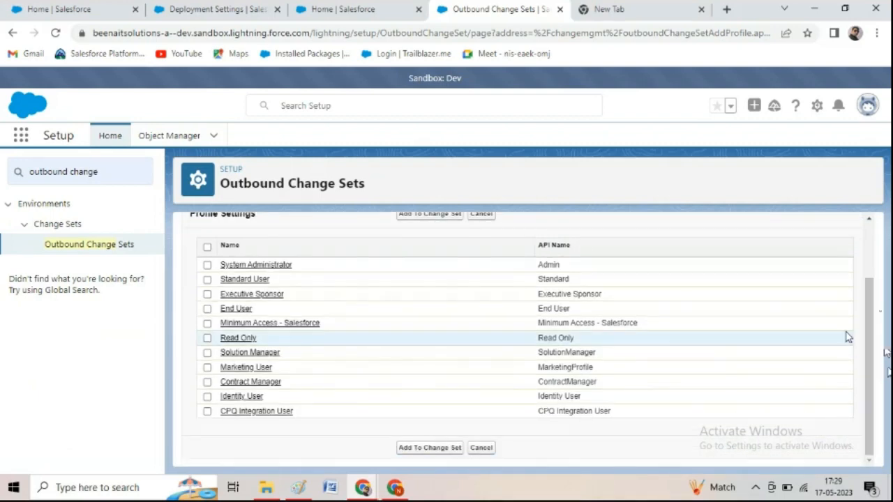
pyautogui.scroll(3, 848, 338)
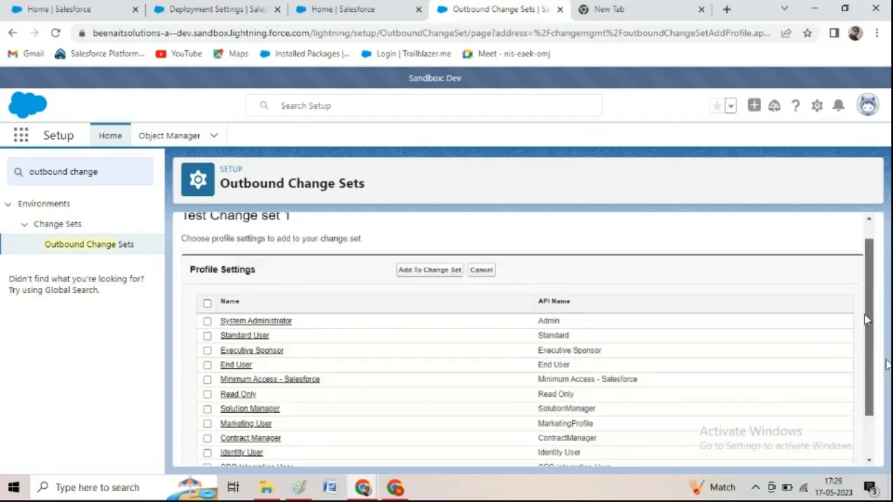
# Clear the Setup search, duplicate the change set's browser tab and open the Profiles list in the copy.
pyautogui.click(118, 172)
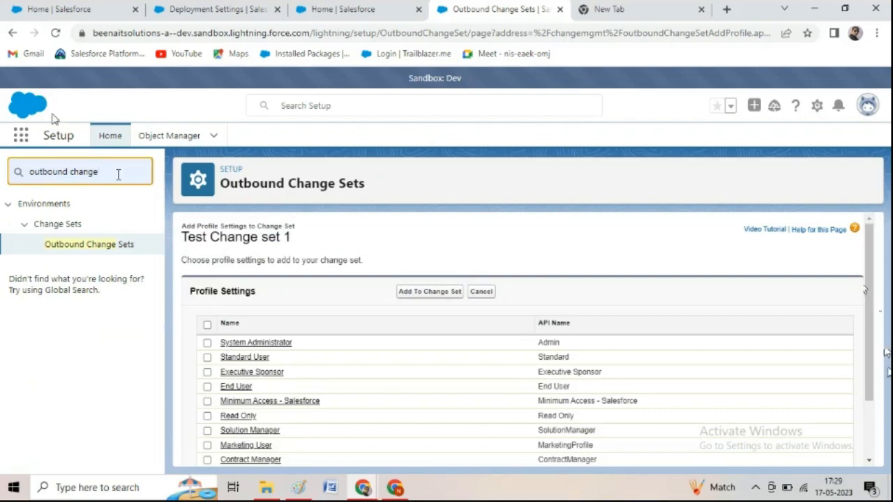
pyautogui.press('BackSpace')
pyautogui.press('BackSpace')
pyautogui.press('BackSpace')
pyautogui.press('BackSpace')
pyautogui.press('BackSpace')
pyautogui.press('BackSpace')
pyautogui.press('BackSpace')
pyautogui.press('BackSpace')
pyautogui.press('BackSpace')
pyautogui.press('BackSpace')
pyautogui.press('BackSpace')
pyautogui.press('BackSpace')
pyautogui.press('BackSpace')
pyautogui.press('BackSpace')
pyautogui.press('BackSpace')
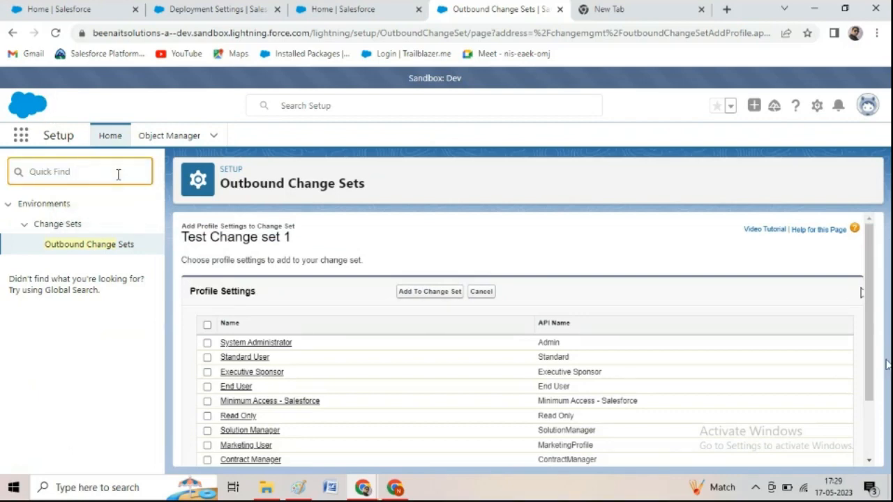
pyautogui.rightClick(468, 12)
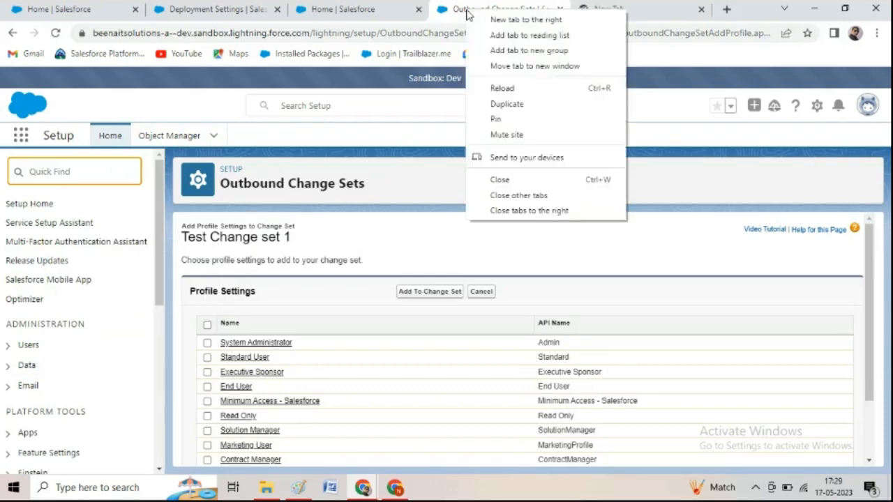
pyautogui.click(552, 113)
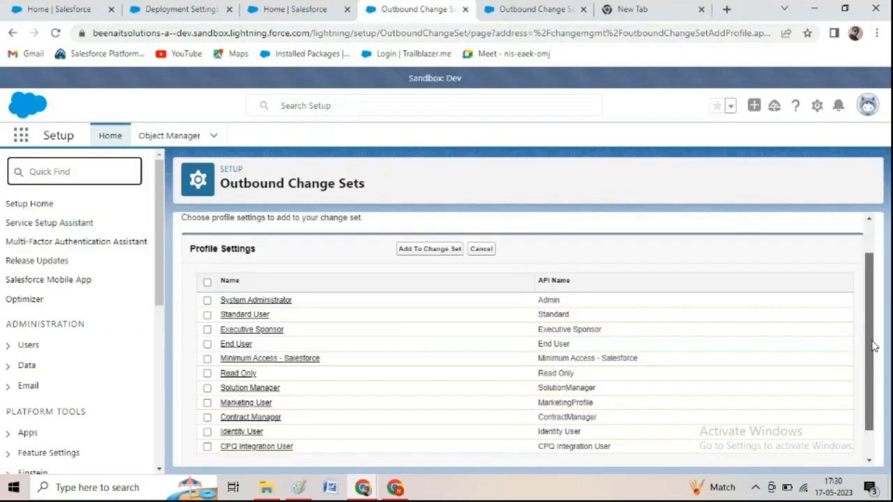
pyautogui.click(557, 18)
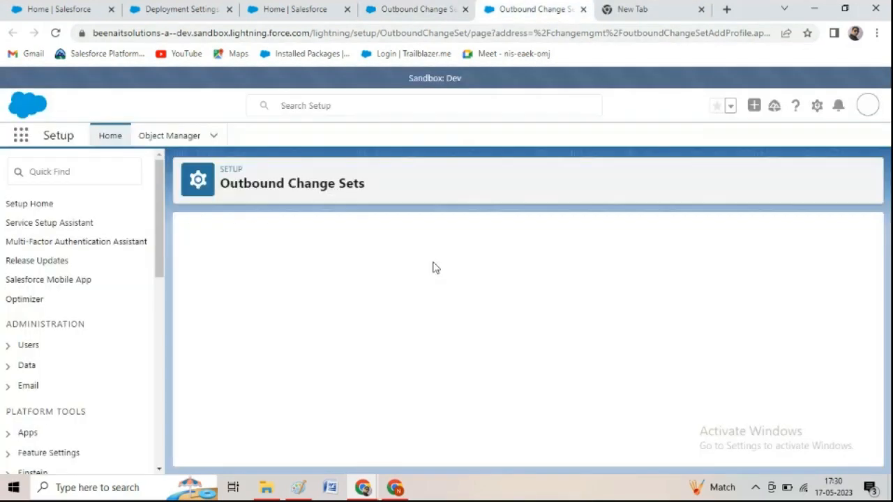
pyautogui.click(48, 224)
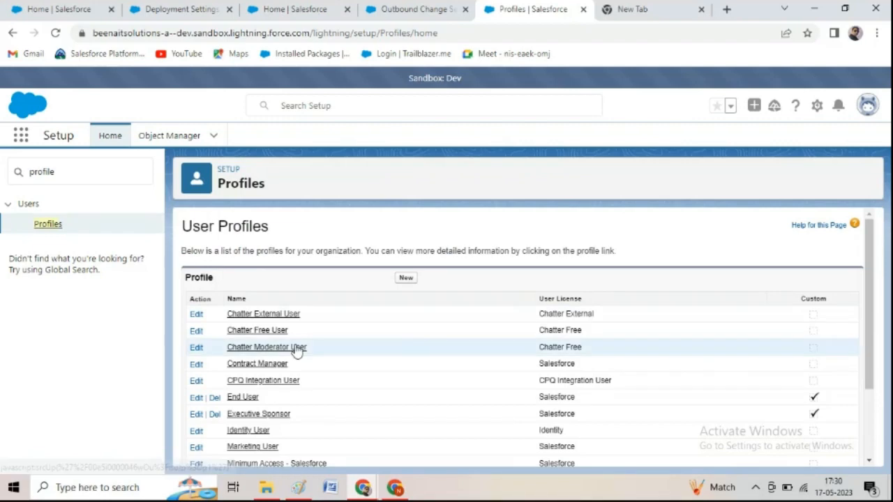
# Compare the profiles offered for the change set with the Profiles list, and view the Test Sandbox Chatter profile's edit page without saving.
pyautogui.click(427, 10)
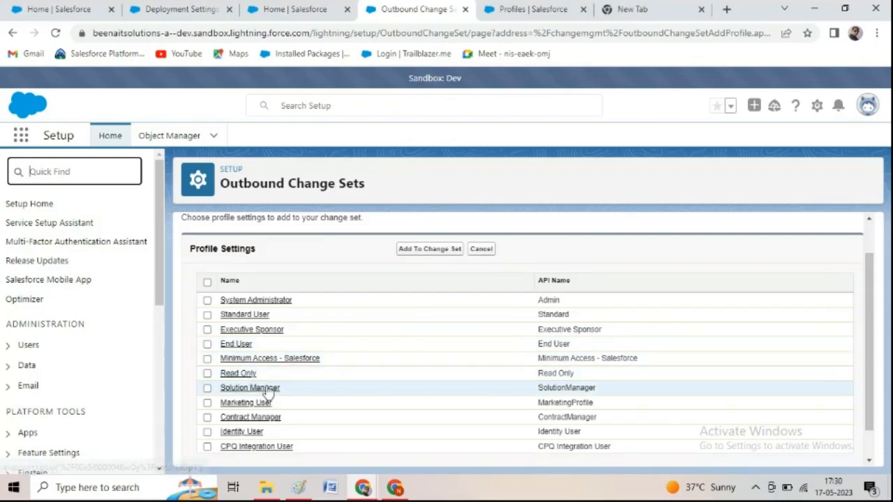
pyautogui.click(515, 10)
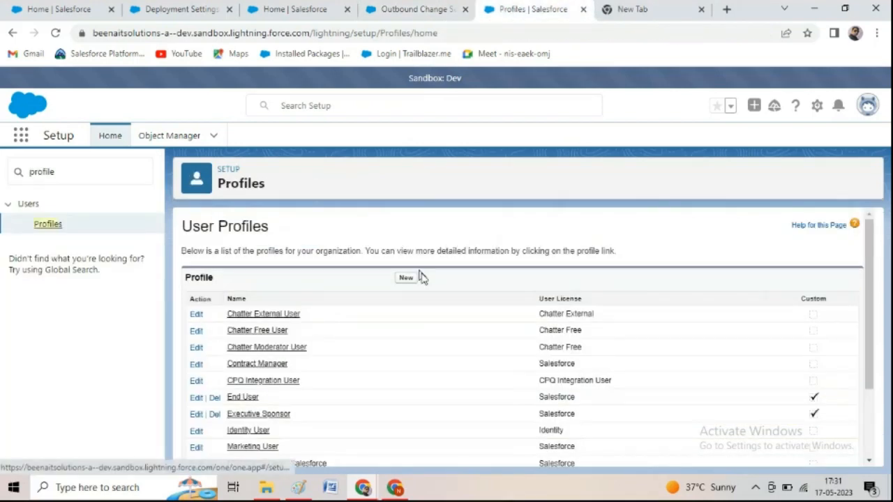
pyautogui.scroll(-2, 878, 292)
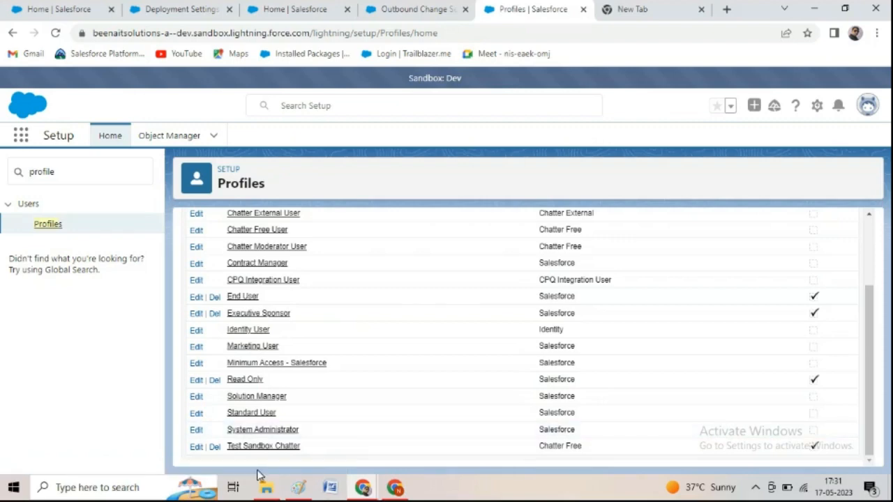
pyautogui.click(196, 447)
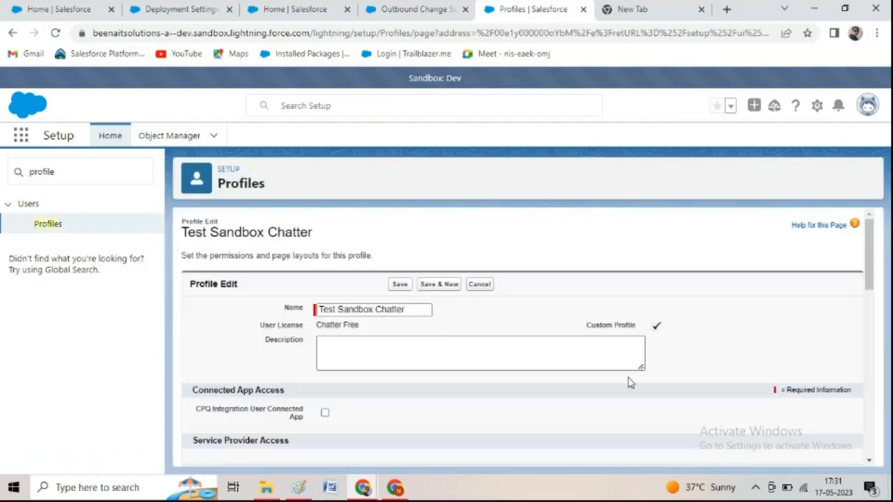
pyautogui.moveTo(869, 279)
pyautogui.mouseDown()
pyautogui.moveTo(879, 333)
pyautogui.moveTo(859, 275)
pyautogui.mouseUp()
pyautogui.click(479, 285)
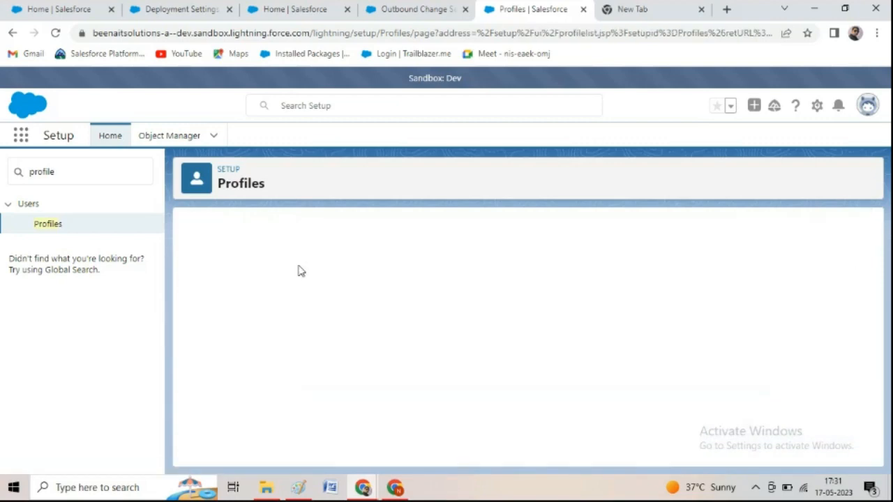
# Start a new profile and check the user licenses of Marketing User, End User and Minimum Access - Salesforce against the change set's profile selection.
pyautogui.click(407, 279)
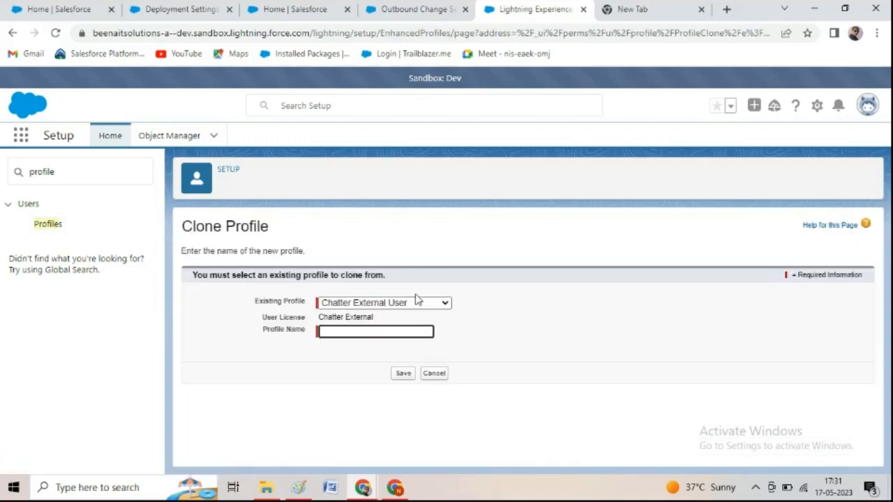
pyautogui.click(397, 14)
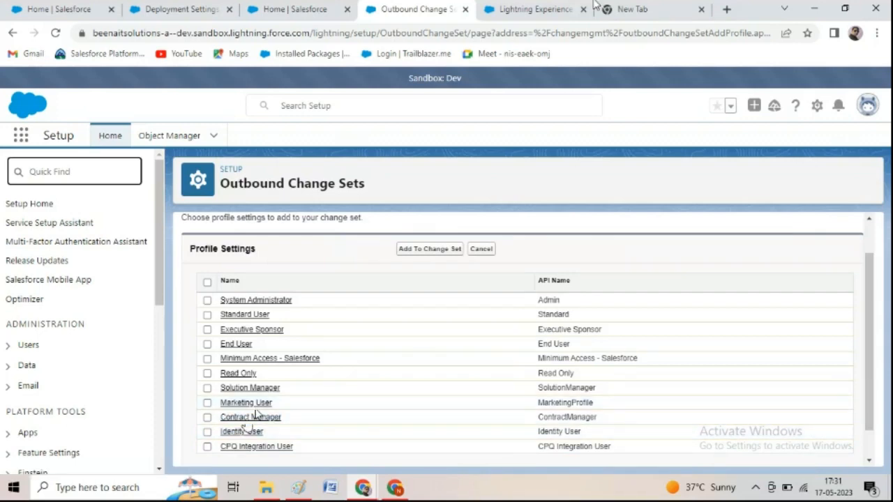
pyautogui.click(558, 15)
pyautogui.click(349, 303)
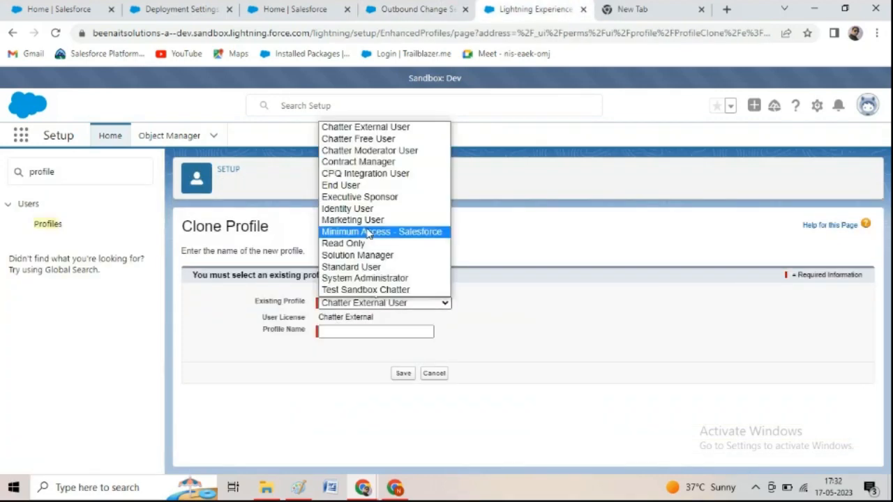
pyautogui.click(366, 220)
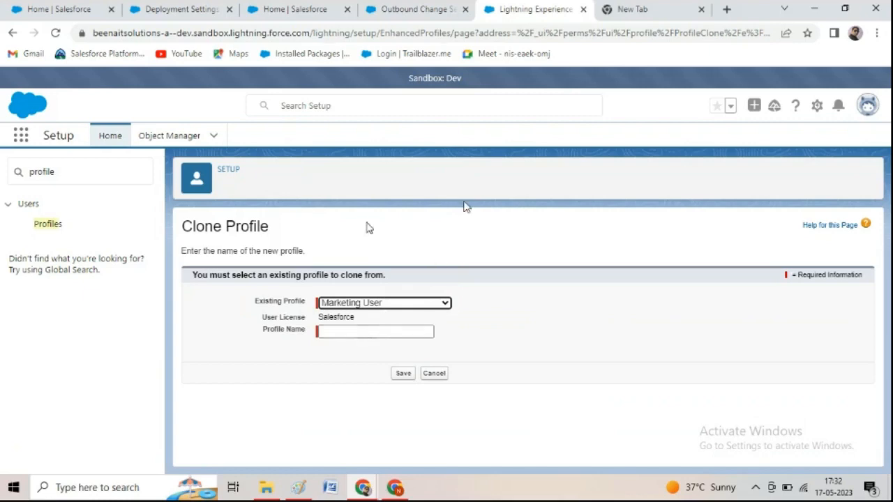
pyautogui.click(384, 303)
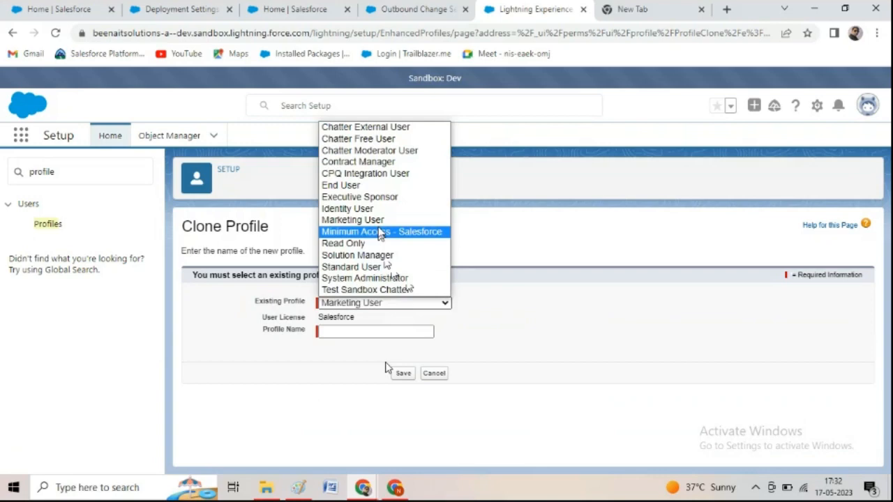
pyautogui.click(365, 186)
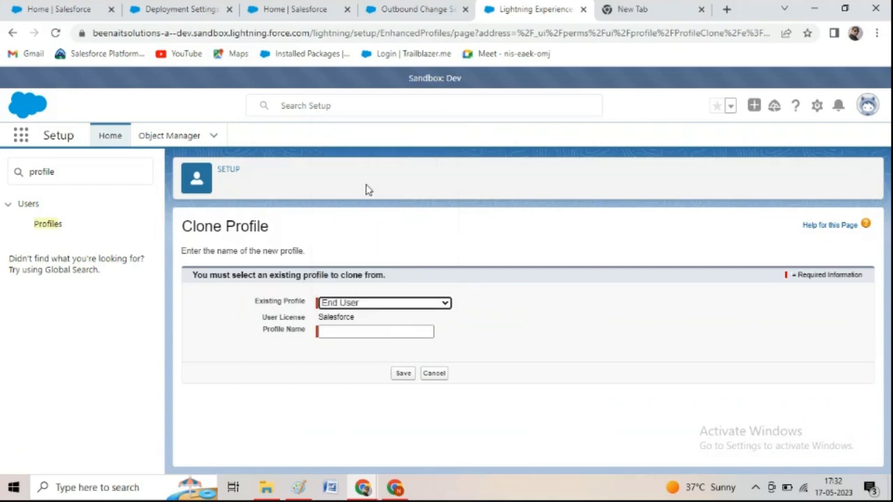
pyautogui.click(371, 306)
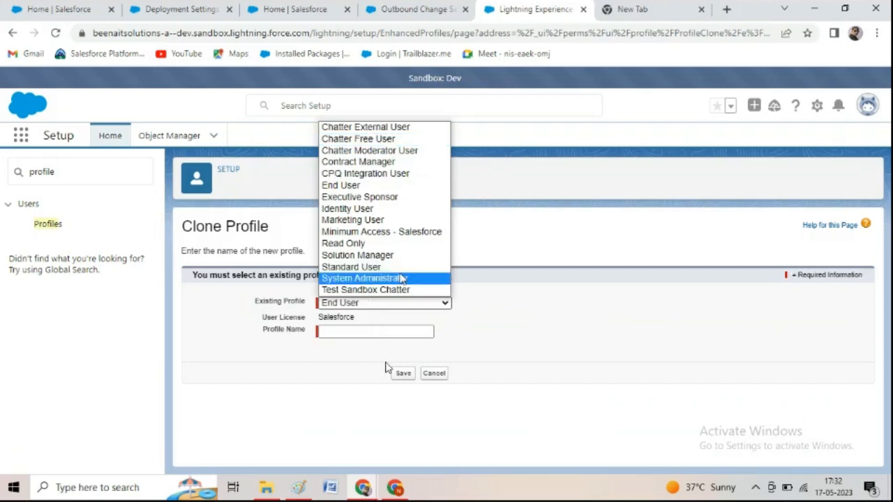
pyautogui.click(402, 232)
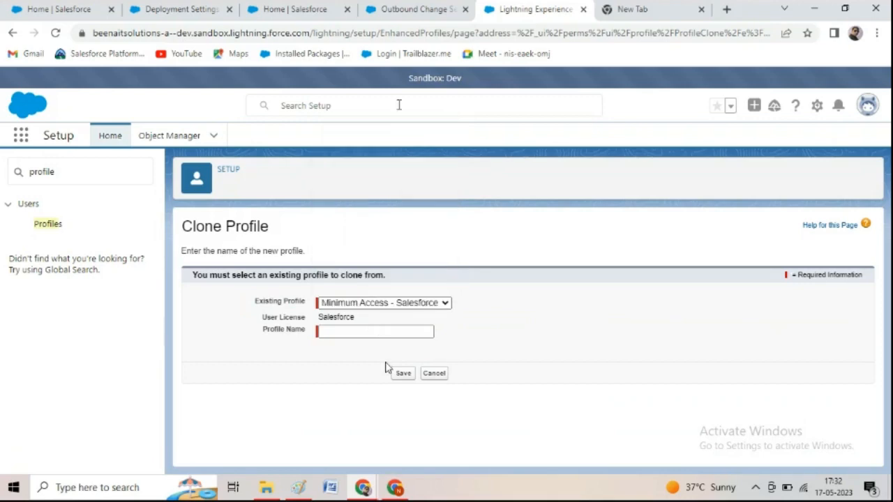
pyautogui.click(438, 13)
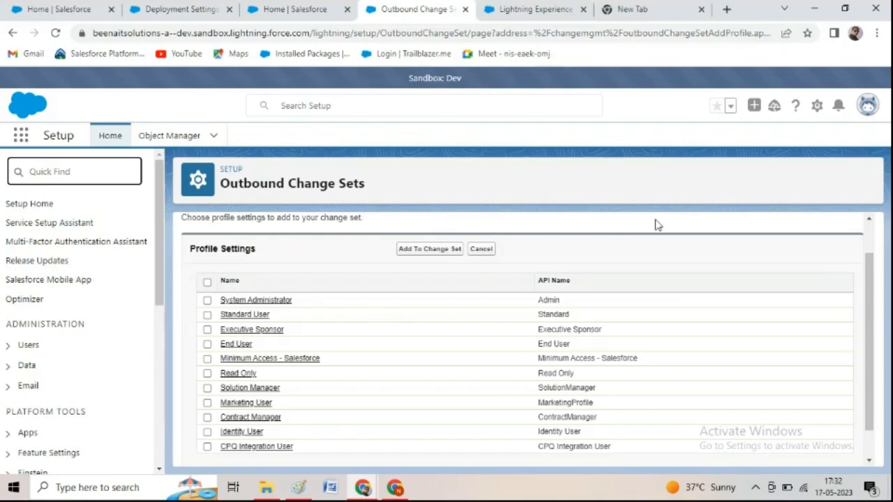
# Recheck the change set's profile selection, then try to clone Minimum Access - Salesforce as a profile named Test Sandbox user.
pyautogui.scroll(-2, 870, 295)
pyautogui.click(534, 10)
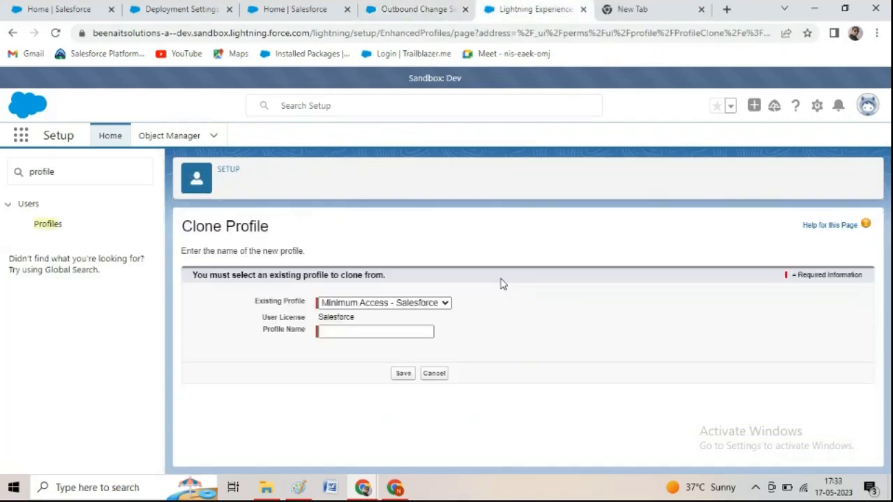
pyautogui.click(417, 9)
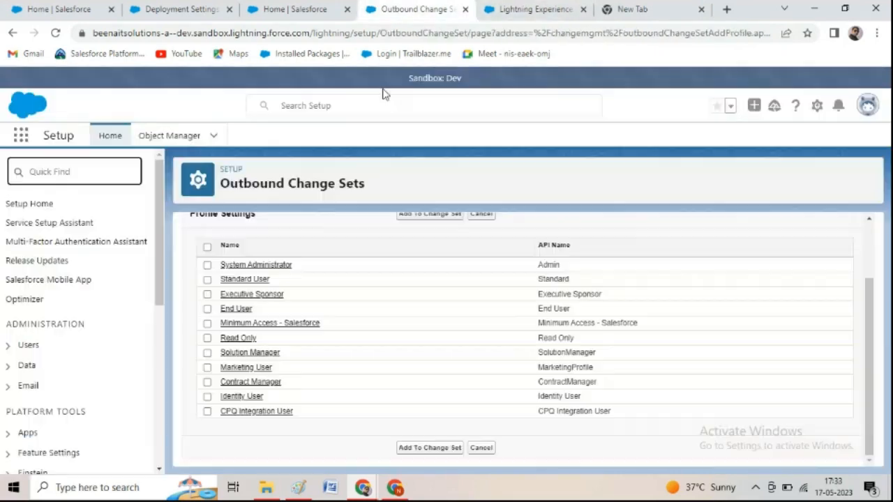
pyautogui.click(542, 11)
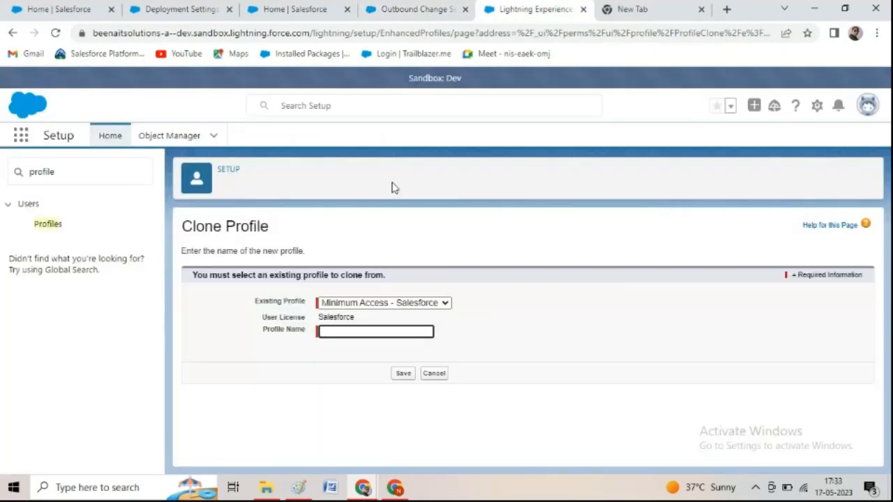
pyautogui.click(407, 375)
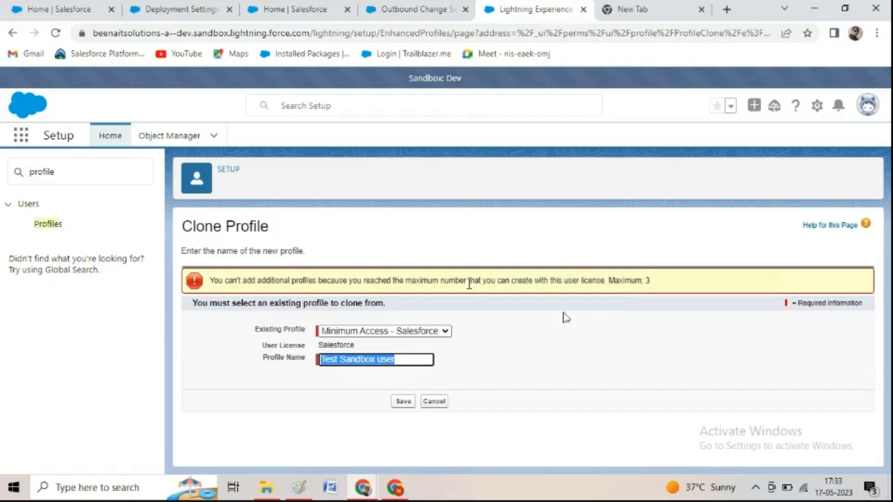
pyautogui.click(698, 281)
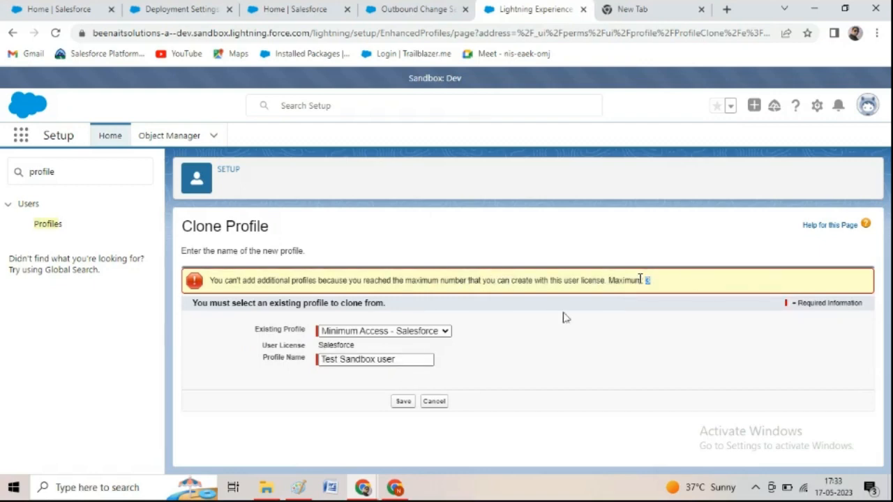
pyautogui.moveTo(698, 281); pyautogui.dragTo(197, 279)
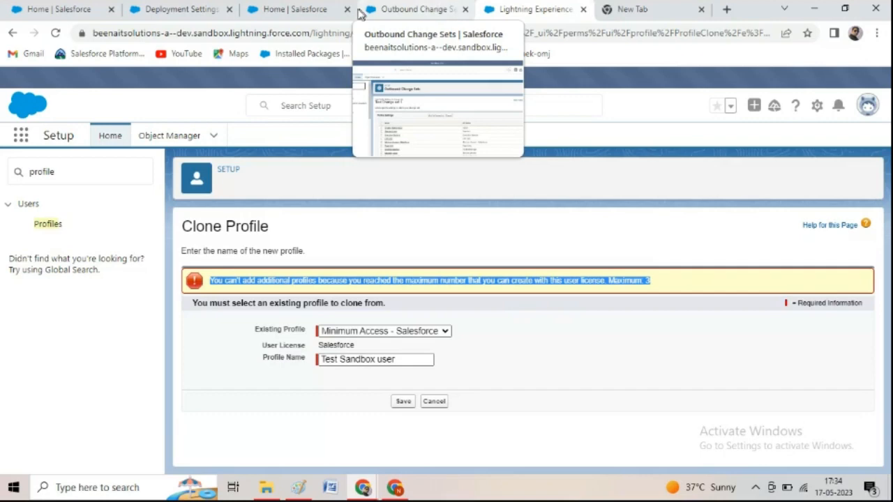
# Leave the change set's profile selection without adding any, and review the components and profile settings of Test Change set 1.
pyautogui.click(428, 14)
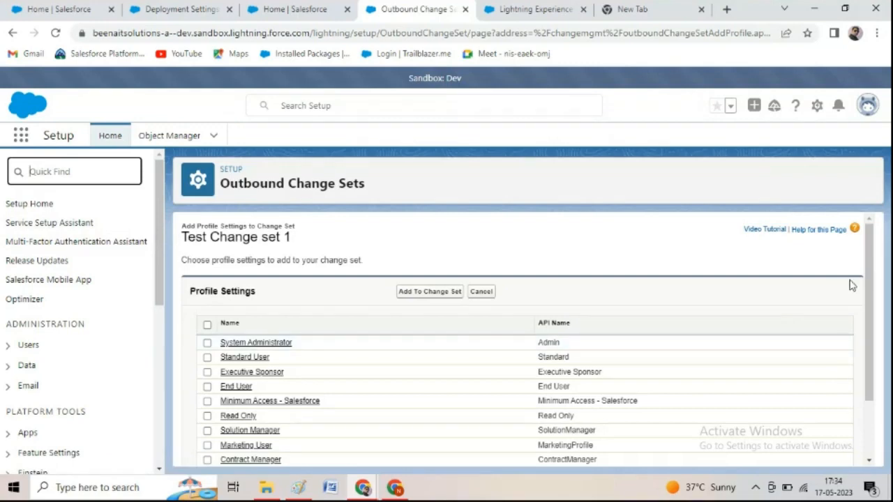
pyautogui.moveTo(870, 285); pyautogui.dragTo(871, 353)
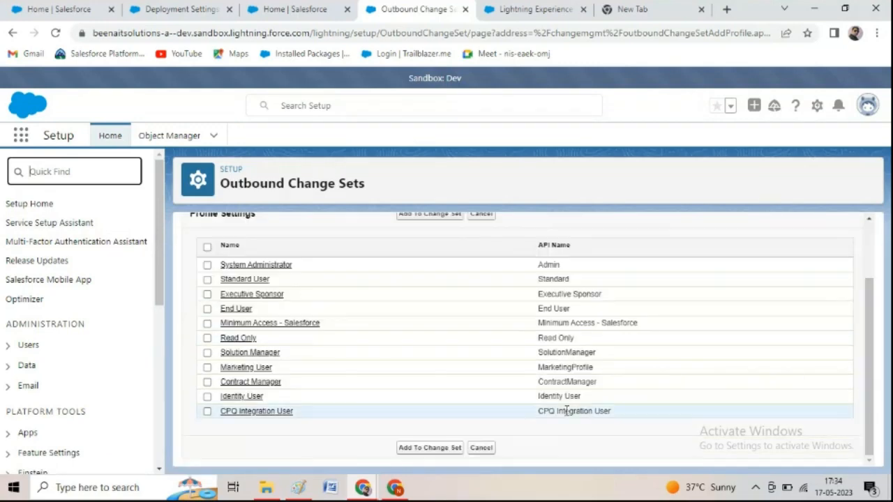
pyautogui.click(485, 449)
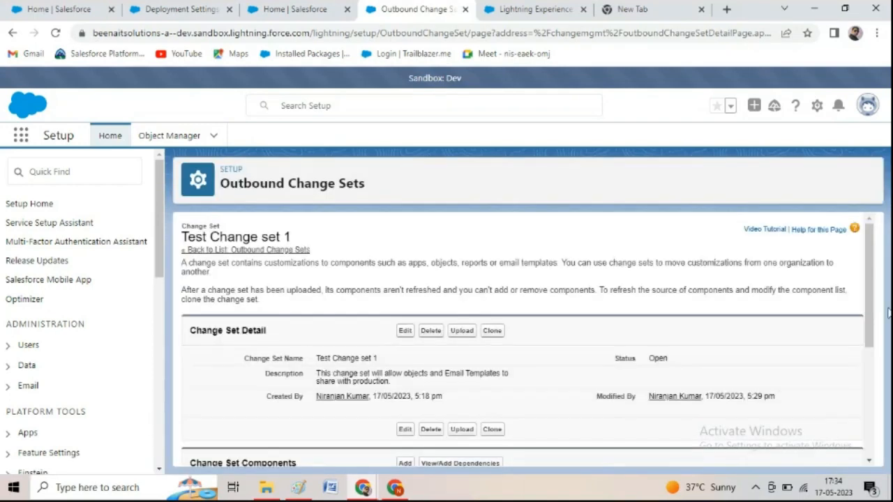
pyautogui.scroll(-3, 890, 383)
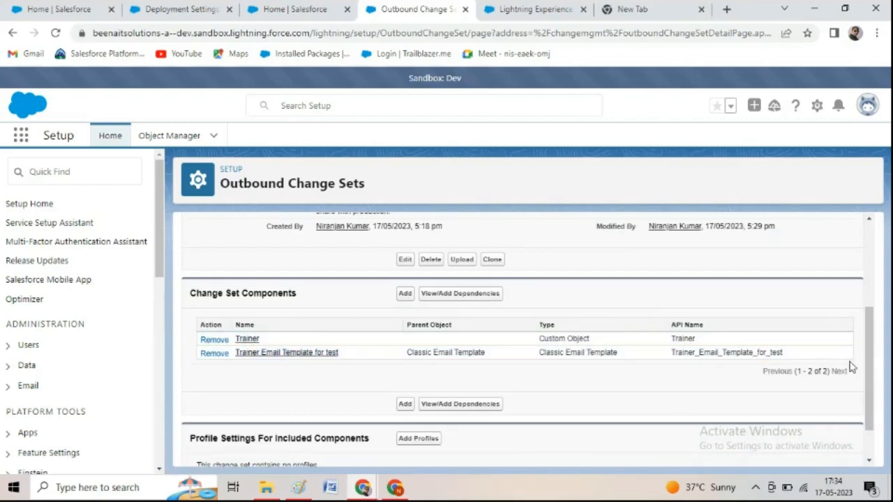
pyautogui.scroll(-1, 876, 404)
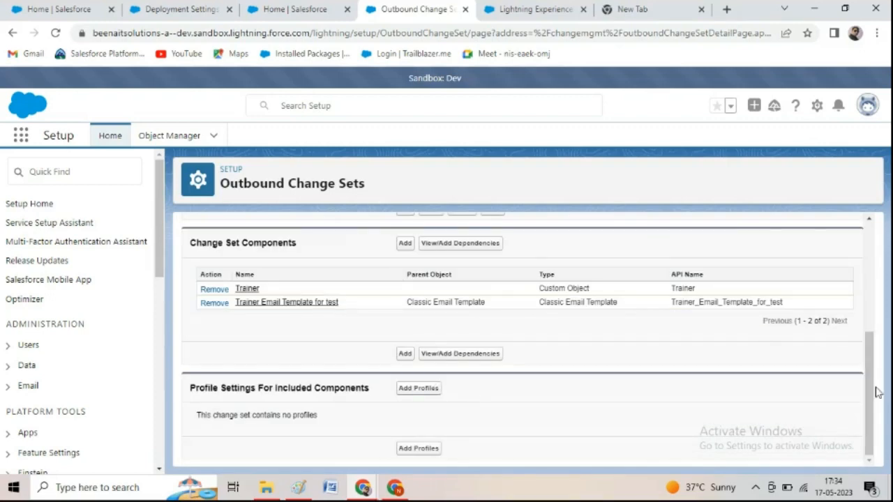
pyautogui.moveTo(871, 392)
pyautogui.mouseDown()
pyautogui.moveTo(861, 303)
pyautogui.moveTo(887, 389)
pyautogui.moveTo(885, 403)
pyautogui.moveTo(867, 375)
pyautogui.moveTo(871, 396)
pyautogui.mouseUp()
# Switch to Paint and write Step3 of the deployment notes as "Click on add under Change Set Components and include components".
pyautogui.click(300, 489)
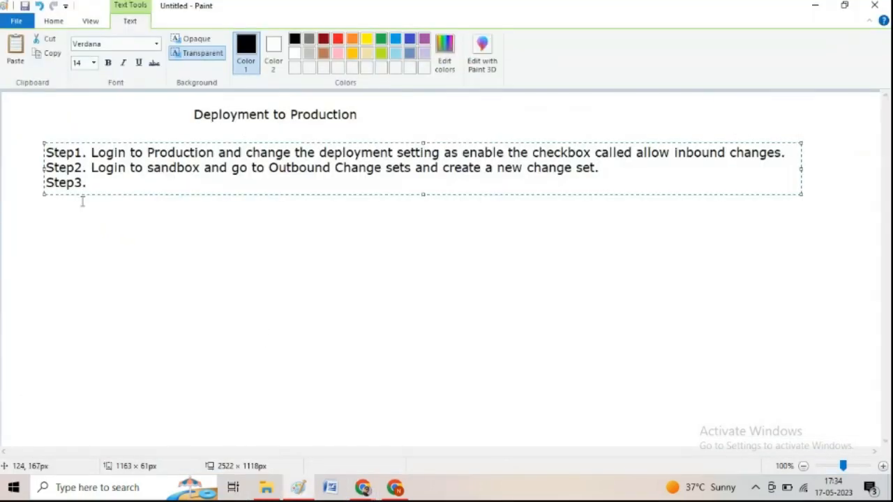
pyautogui.write('Click on')
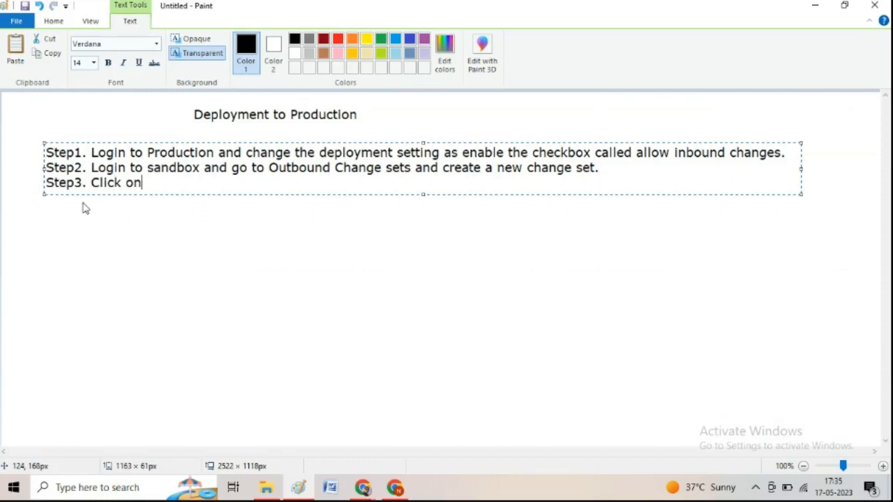
pyautogui.write(' add under')
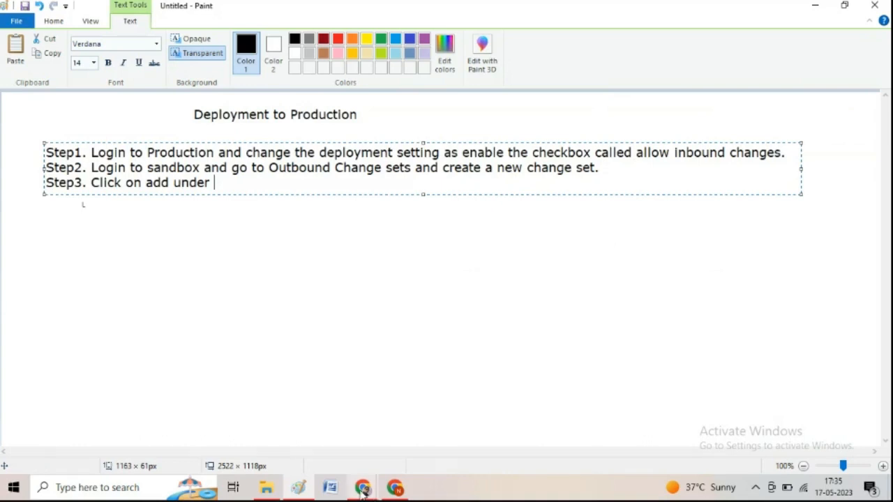
pyautogui.moveTo(363, 487)
pyautogui.click(331, 471)
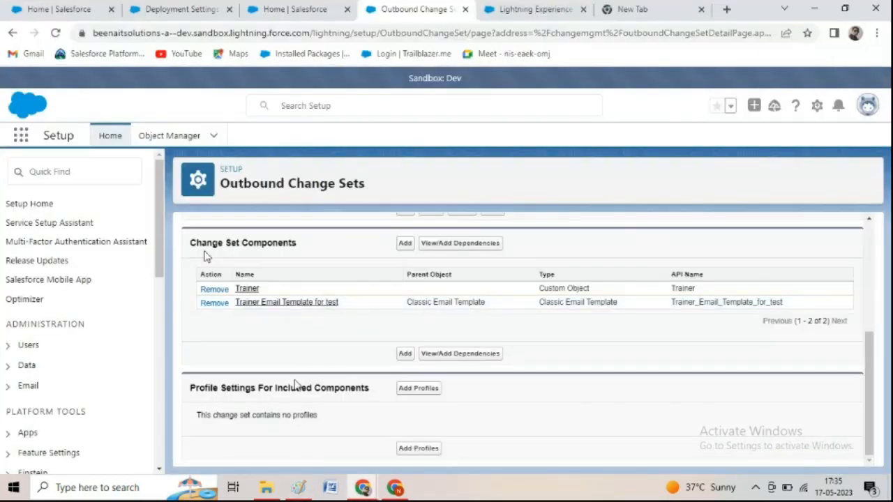
pyautogui.click(298, 487)
pyautogui.write('pon')
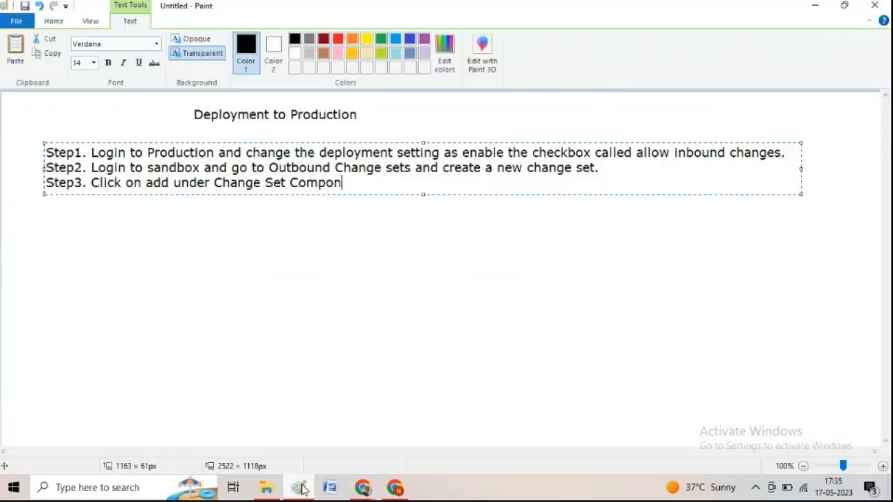
pyautogui.write('ents and include')
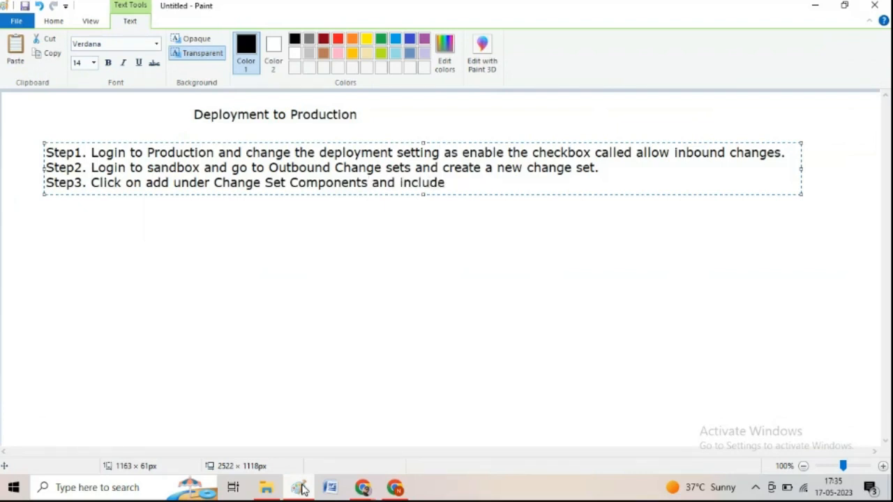
pyautogui.write(' components')
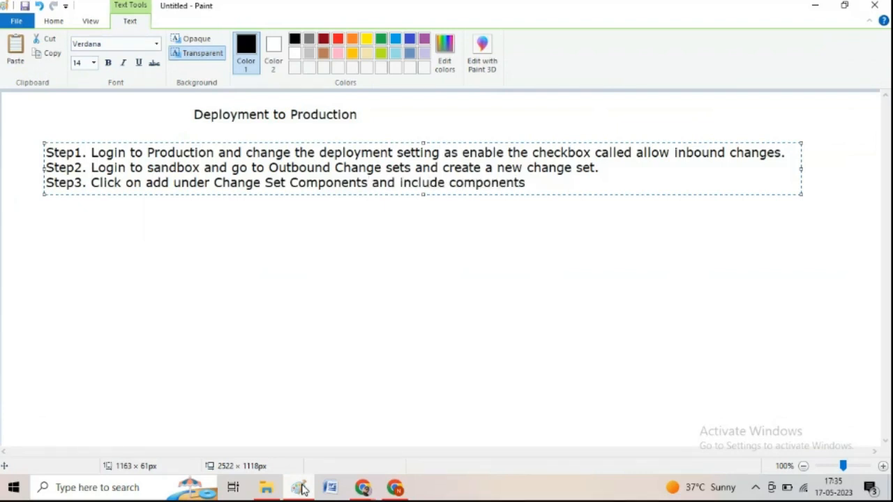
pyautogui.press('Return')
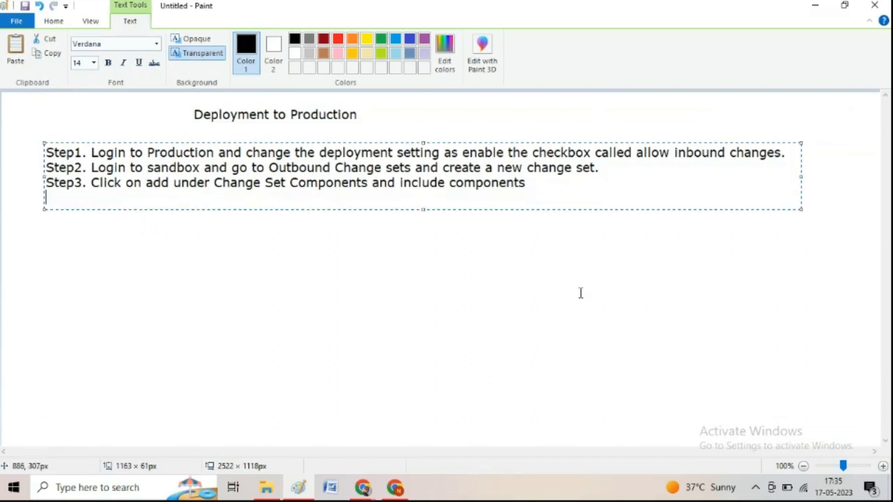
# Switch back to Chrome and upload Test Change set 1 to the Production organization.
pyautogui.click(363, 488)
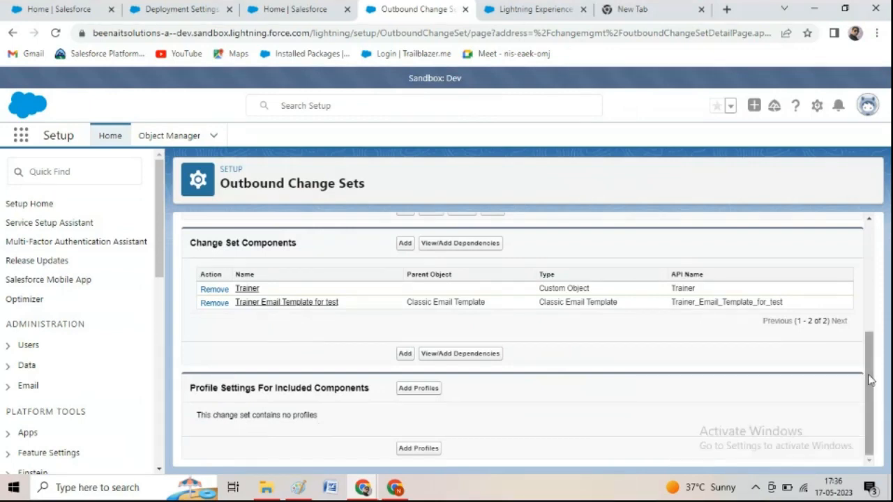
pyautogui.moveTo(870, 380); pyautogui.dragTo(865, 293)
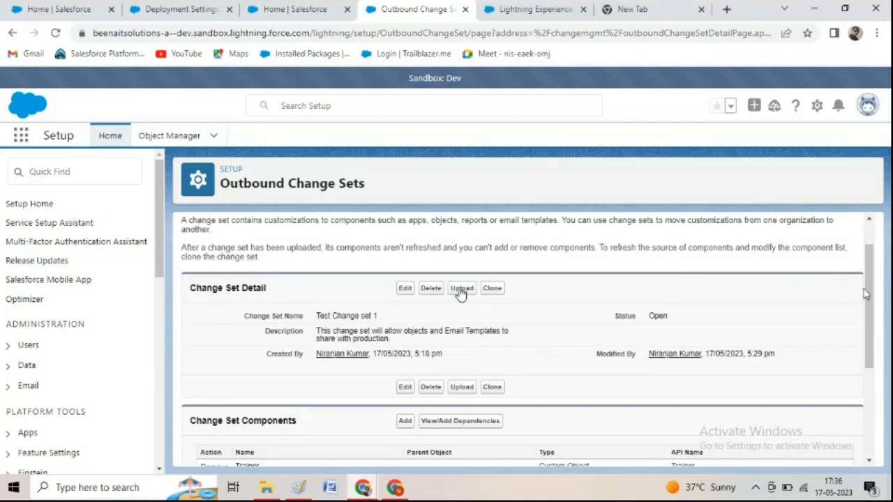
pyautogui.click(461, 289)
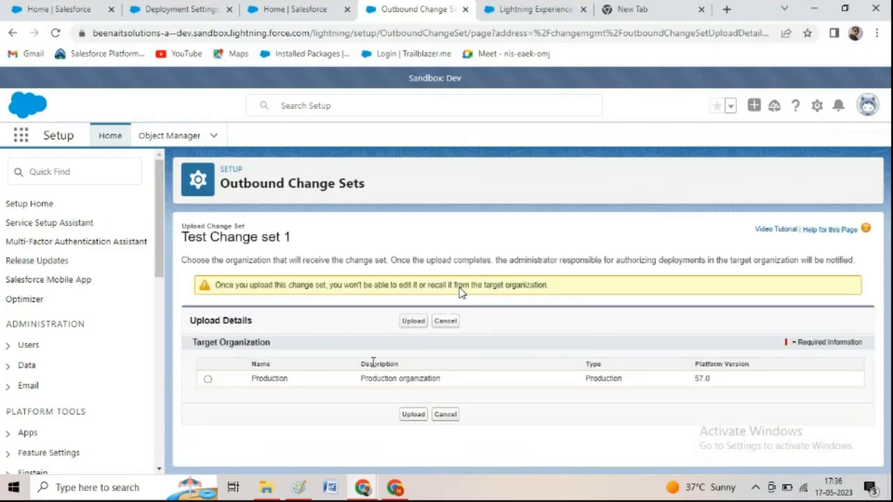
pyautogui.click(208, 380)
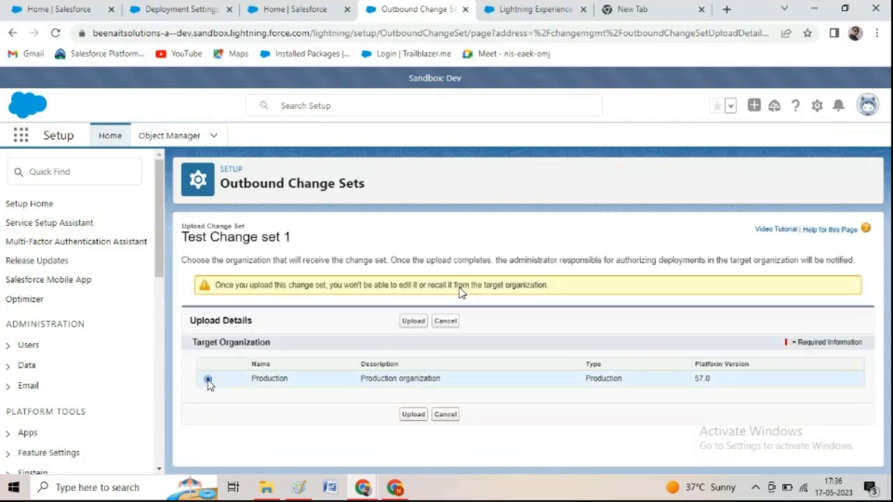
pyautogui.click(412, 323)
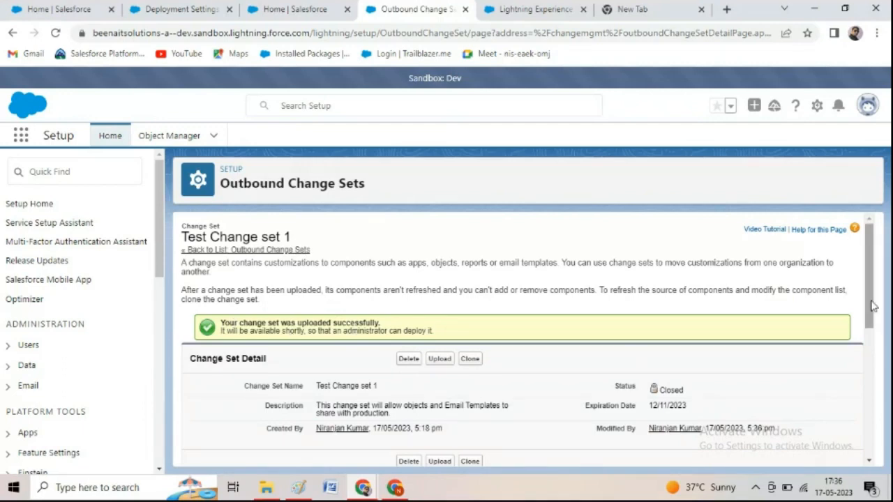
pyautogui.scroll(-1, 353, 328)
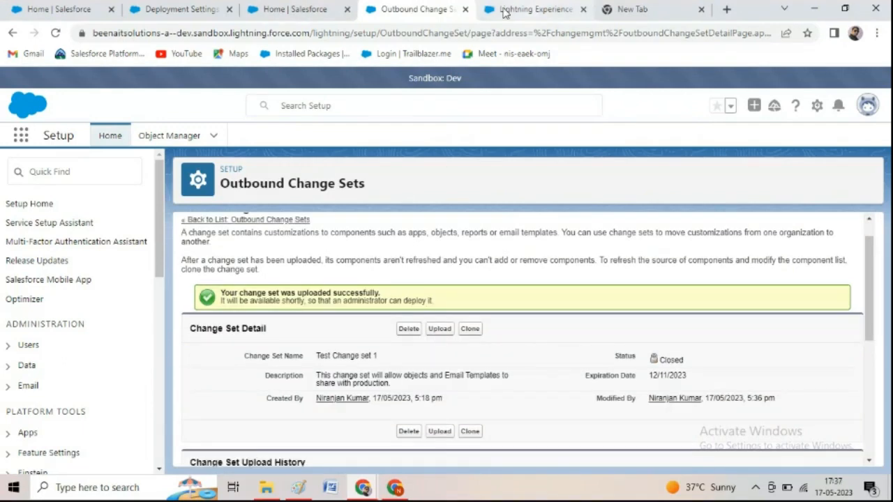
# In the Paint notes, write Step4 as "Click on Upload and select Production and upload" and start a Step5 line.
pyautogui.click(298, 487)
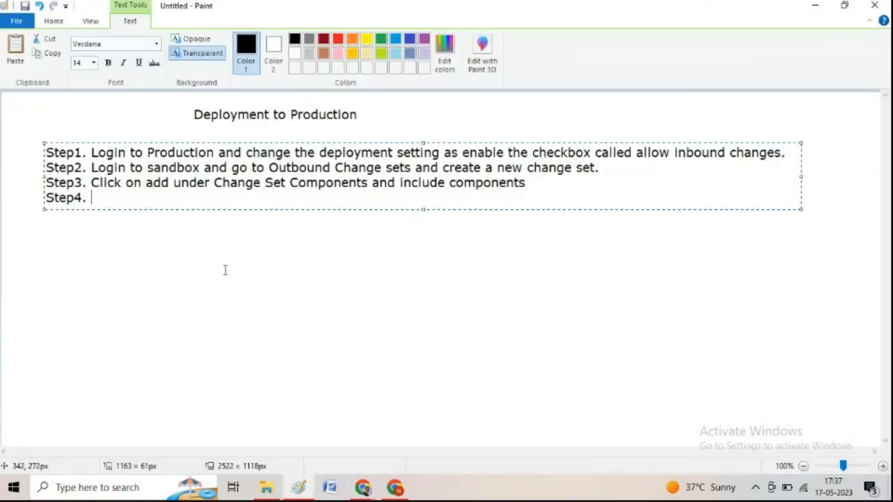
pyautogui.write('Click on ')
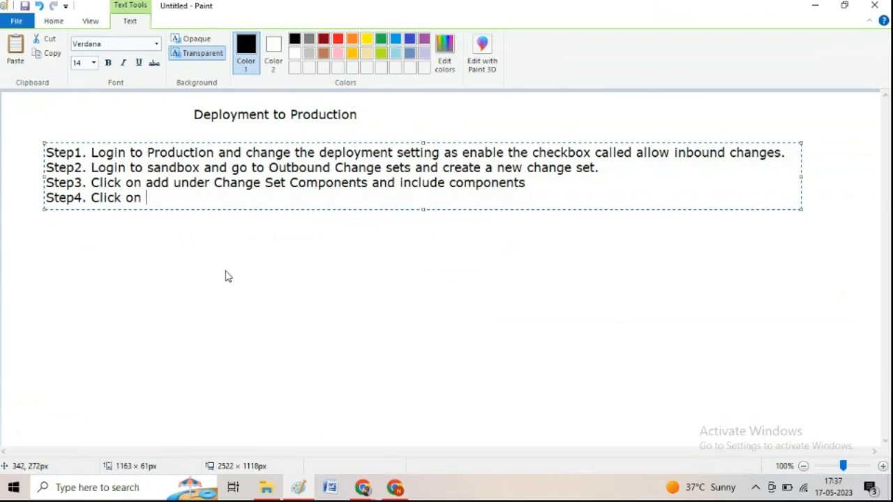
pyautogui.write('Upload and ')
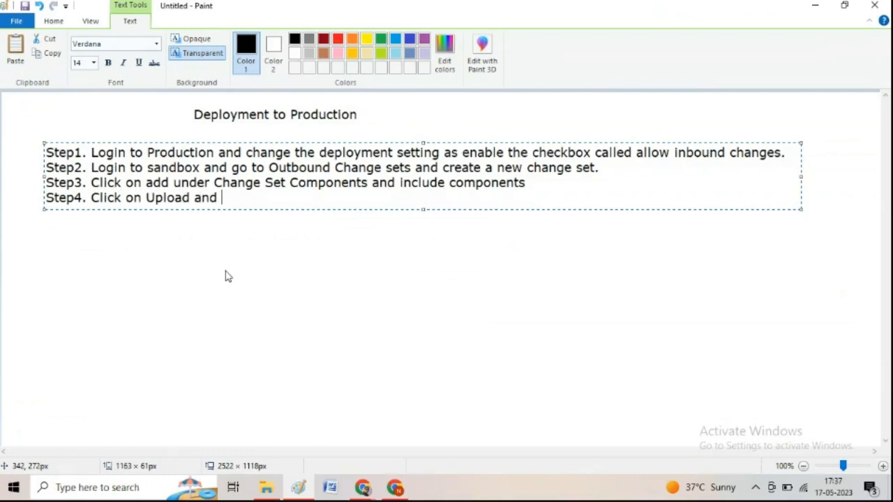
pyautogui.write('select Production and ')
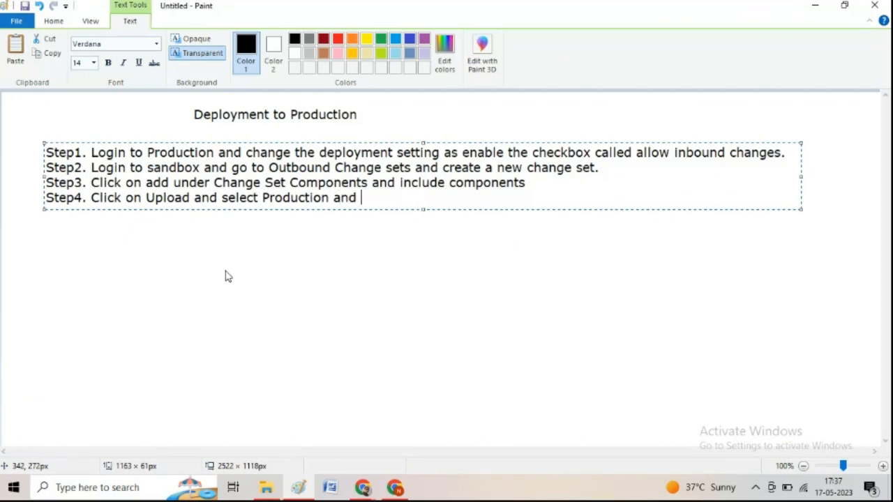
pyautogui.write('and upload')
pyautogui.click(385, 198)
pyautogui.press('BackSpace')
pyautogui.press('BackSpace')
pyautogui.press('BackSpace')
pyautogui.press('BackSpace')
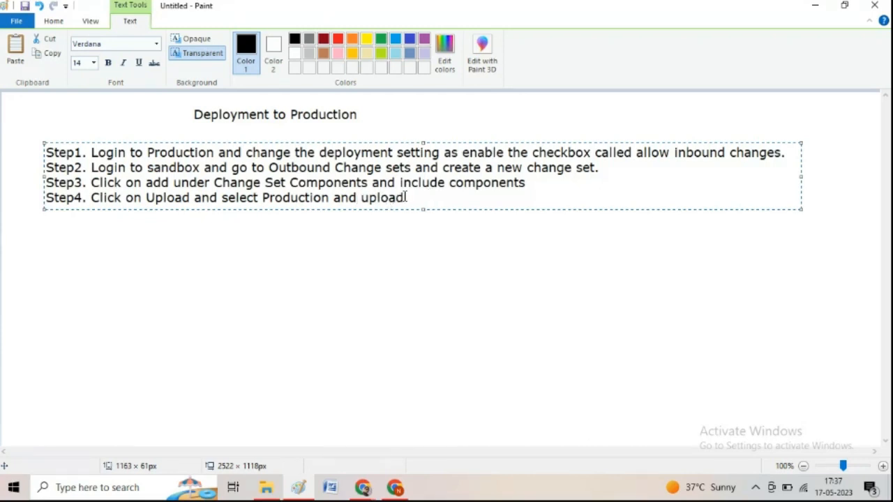
pyautogui.click(406, 198)
pyautogui.press('Return')
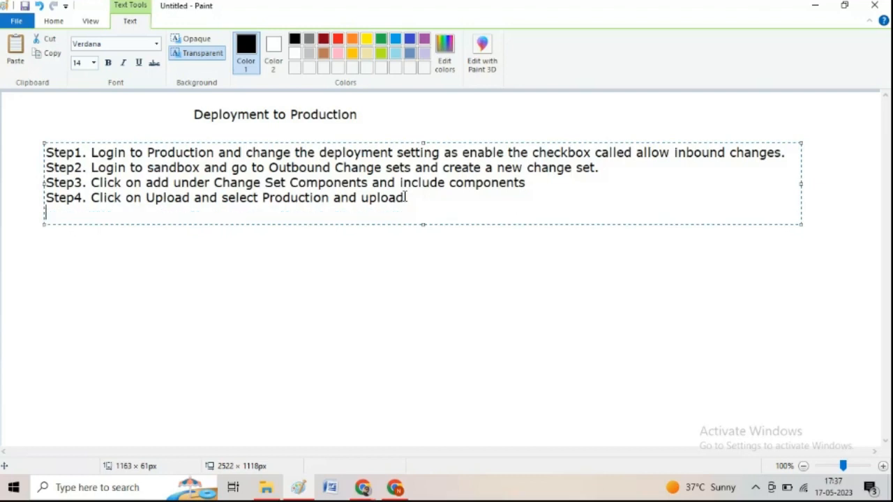
pyautogui.write('Step5.')
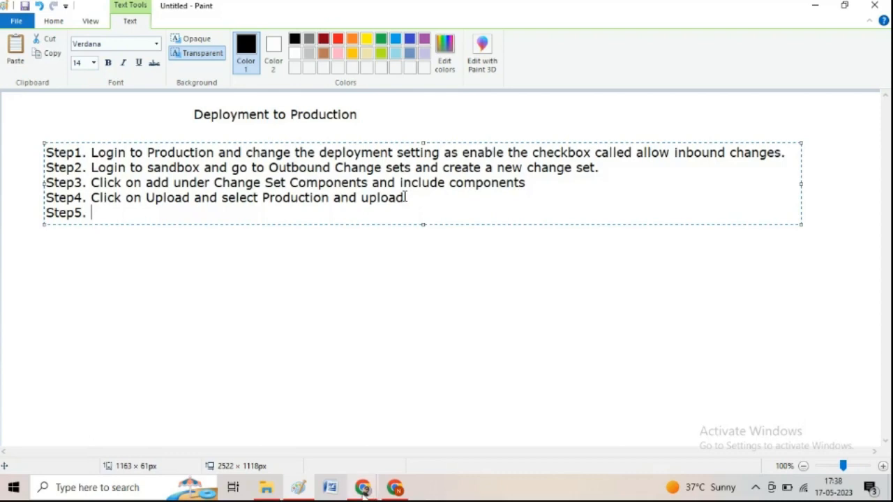
# Return to Chrome and bring up the production org's Deployment Settings page.
pyautogui.moveTo(363, 487)
pyautogui.click(334, 471)
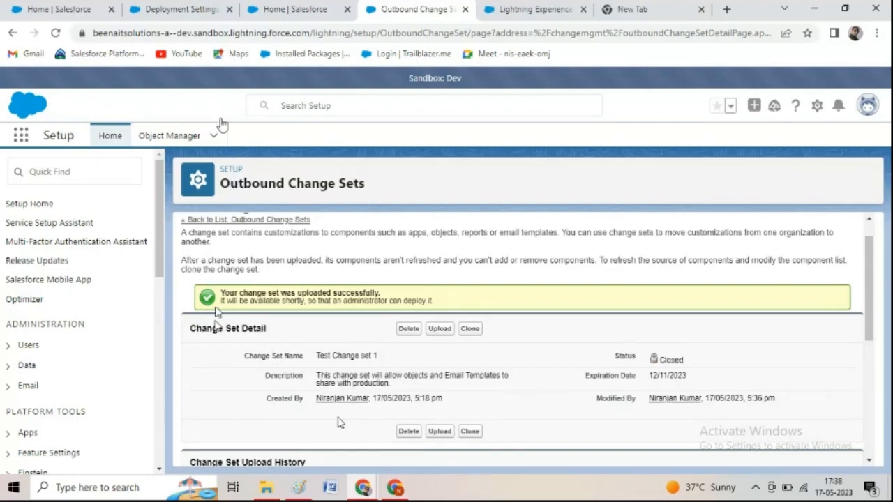
pyautogui.click(273, 10)
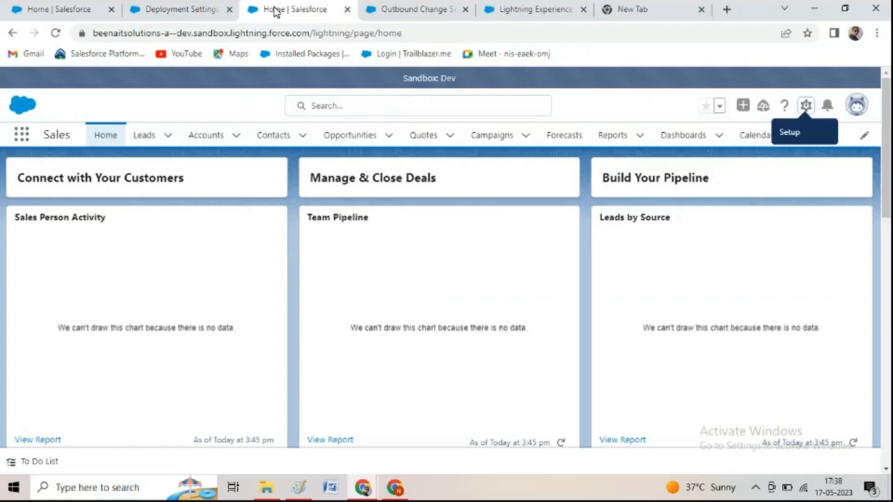
pyautogui.click(193, 9)
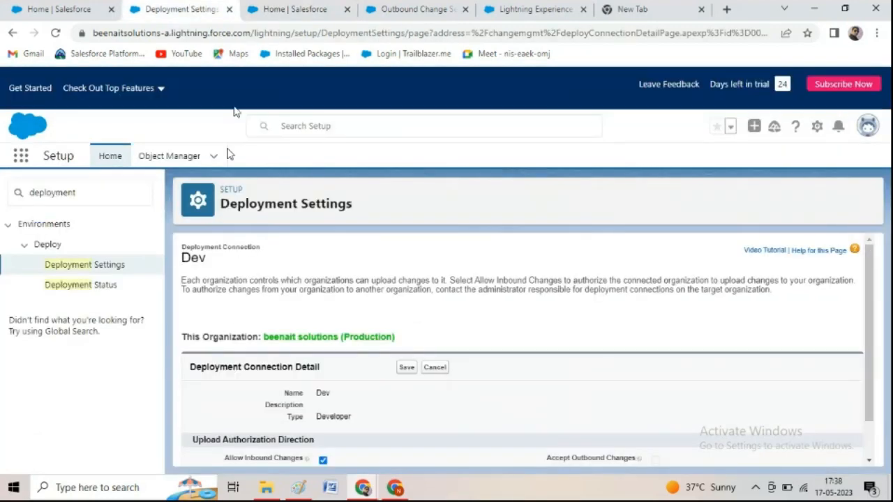
# Replace the Setup search term with "inbound" and open the Inbound Change Sets list, continuing past the Understanding Deployments introduction.
pyautogui.click(106, 192)
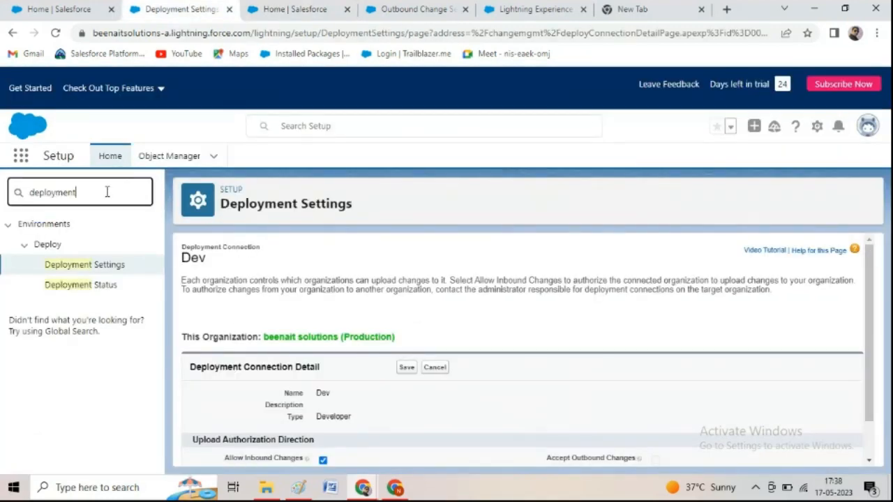
pyautogui.press('BackSpace')
pyautogui.press('BackSpace')
pyautogui.press('BackSpace')
pyautogui.press('BackSpace')
pyautogui.press('BackSpace')
pyautogui.press('BackSpace')
pyautogui.press('BackSpace')
pyautogui.press('BackSpace')
pyautogui.press('BackSpace')
pyautogui.press('BackSpace')
pyautogui.click(299, 490)
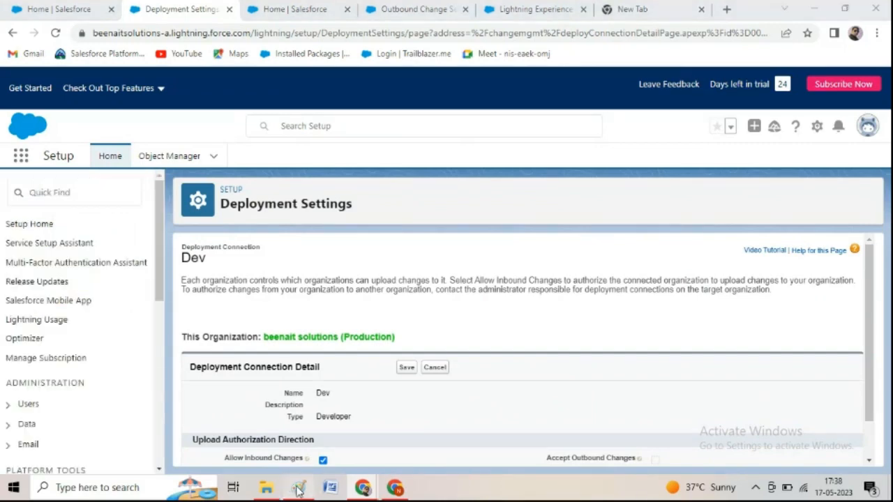
pyautogui.click(363, 489)
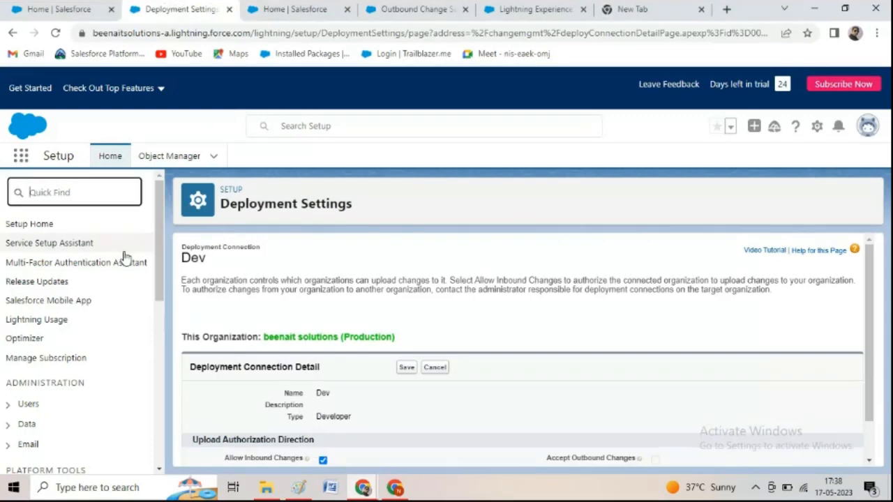
pyautogui.click(66, 192)
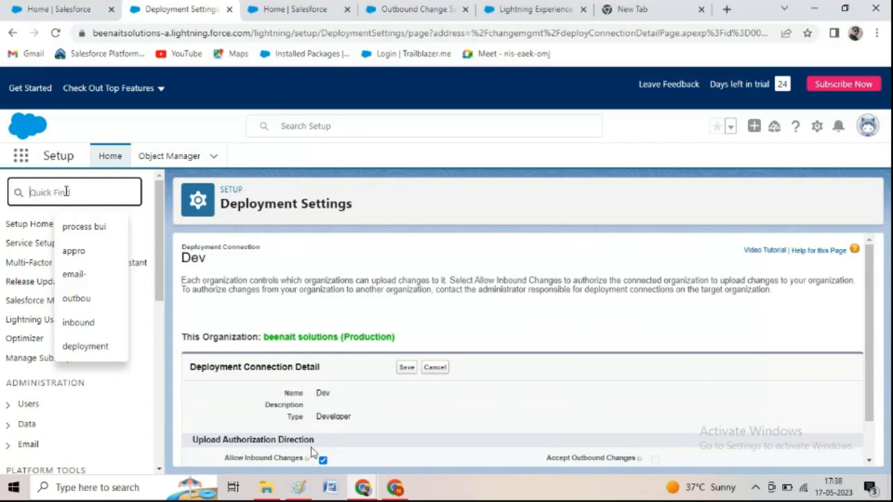
pyautogui.write('i')
pyautogui.click(98, 226)
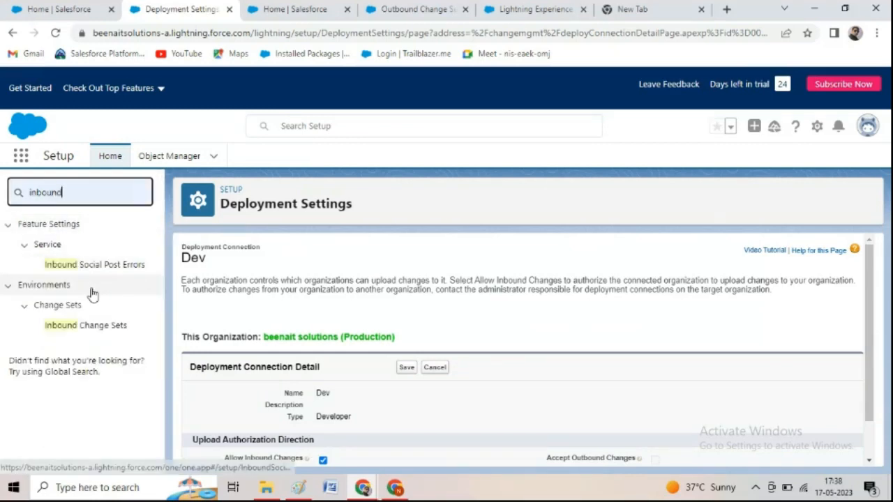
pyautogui.click(81, 327)
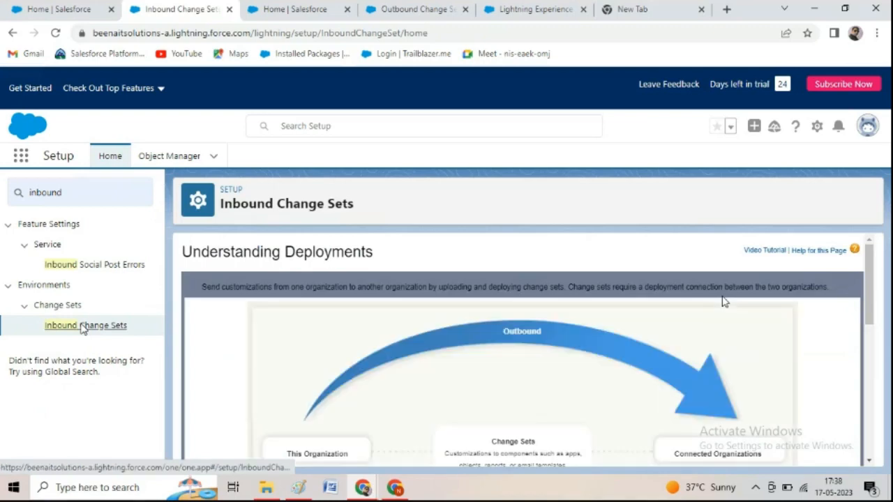
pyautogui.moveTo(870, 308); pyautogui.dragTo(871, 440)
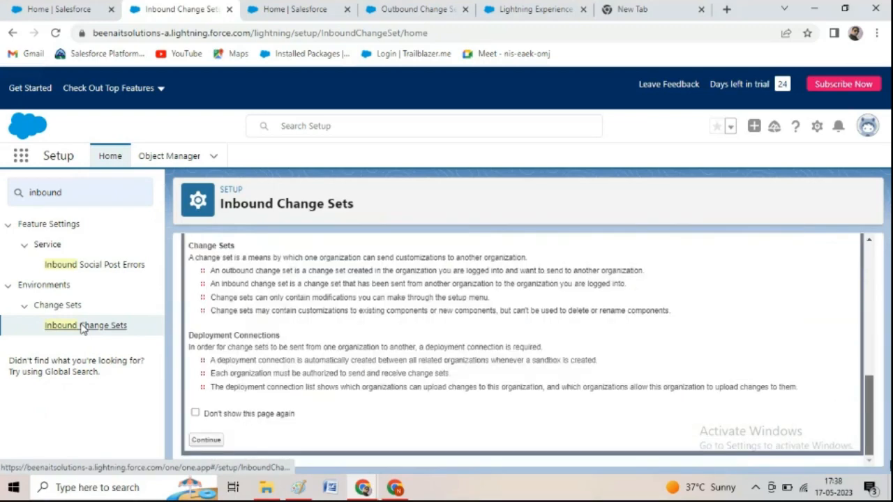
pyautogui.click(207, 440)
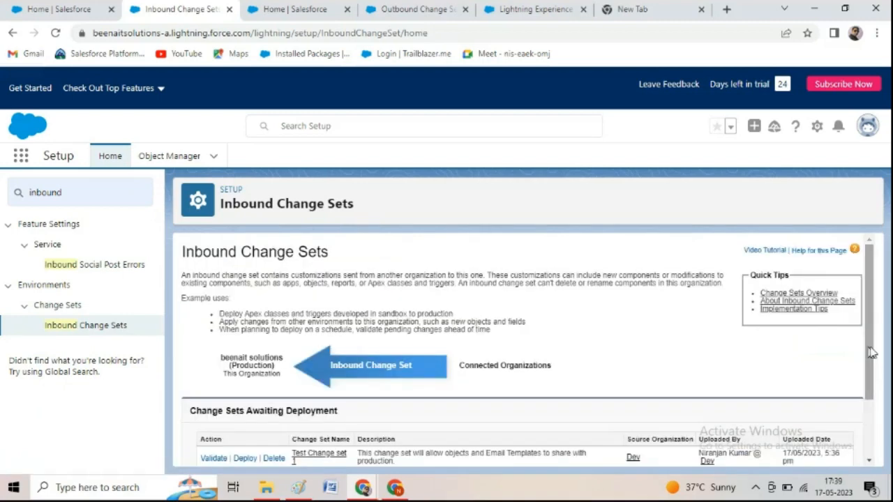
# Validate Test Change set 1 using the Default test option and confirm the validation.
pyautogui.scroll(-3, 872, 409)
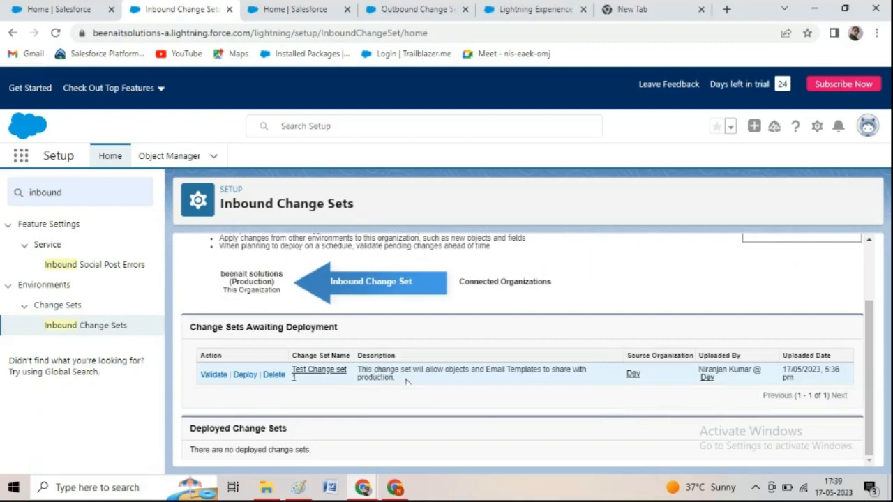
pyautogui.click(214, 375)
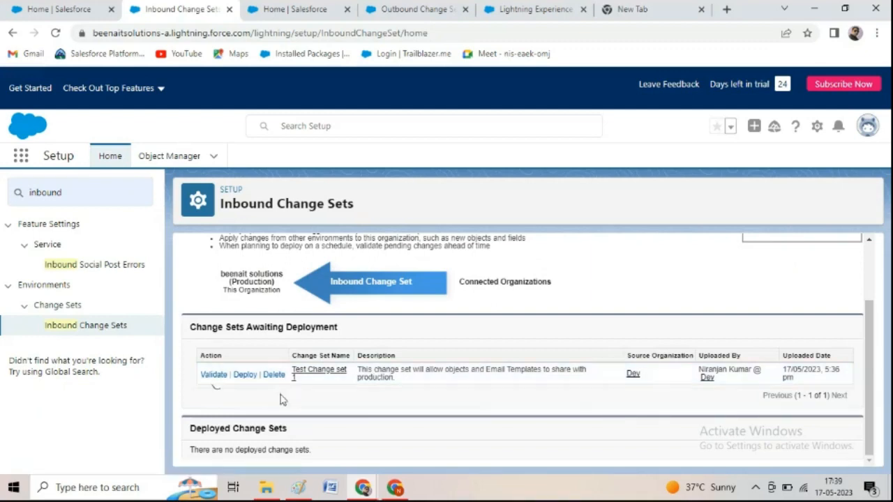
pyautogui.click(214, 376)
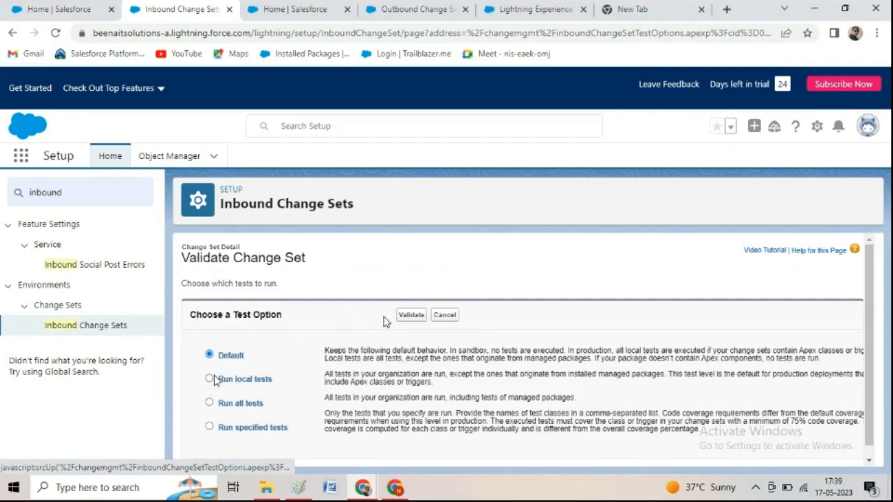
pyautogui.click(411, 317)
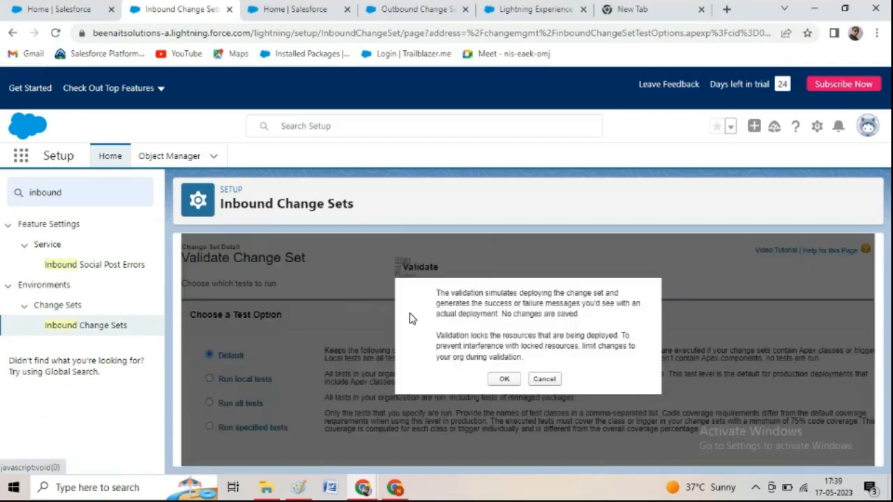
pyautogui.click(505, 379)
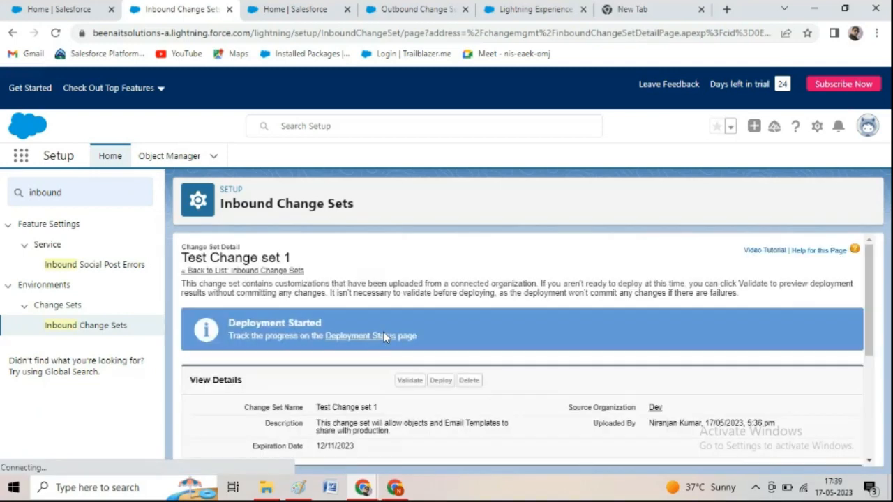
# Open the Deployment Status page to check the validation of Test Change set 1.
pyautogui.click(377, 338)
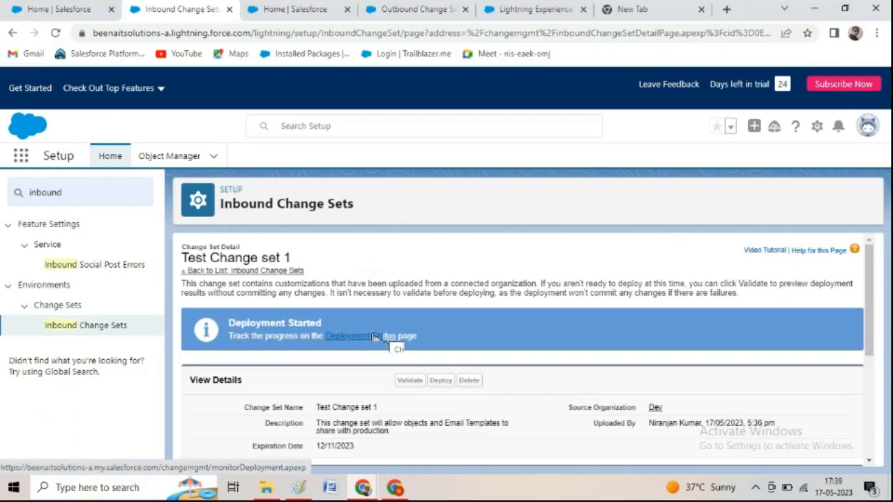
pyautogui.scroll(-1, 659, 346)
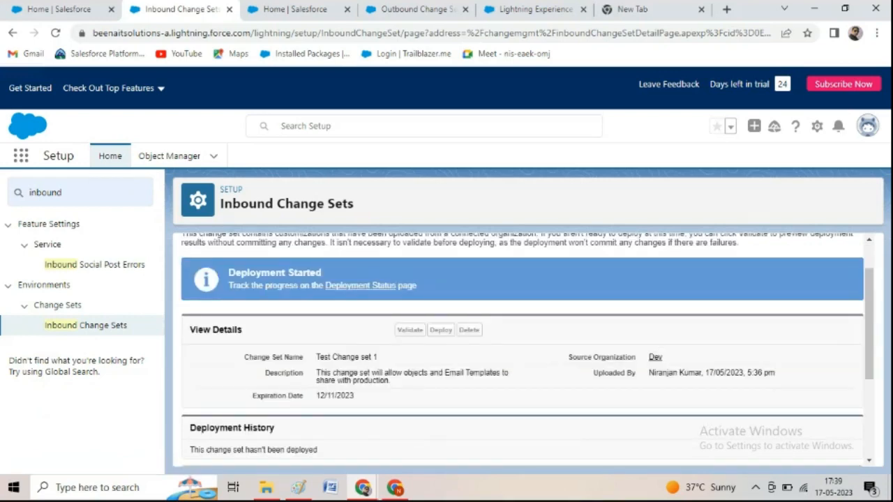
pyautogui.moveTo(228, 273); pyautogui.dragTo(259, 275)
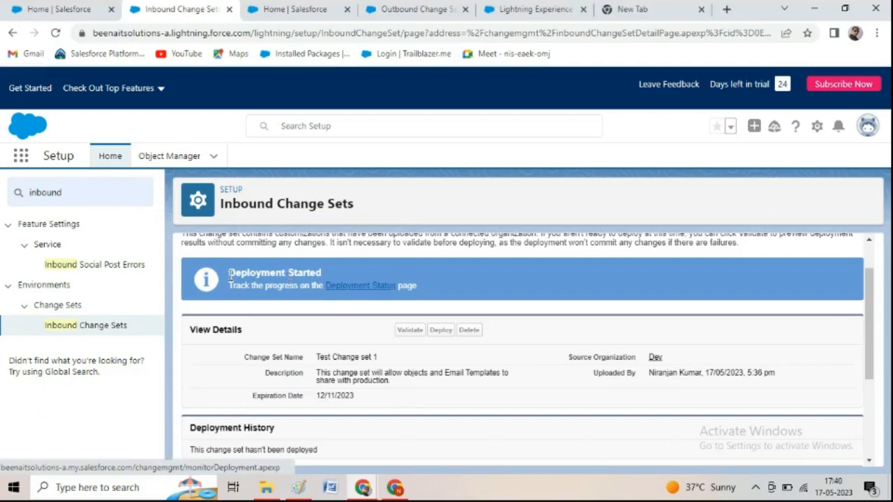
pyautogui.click(346, 286)
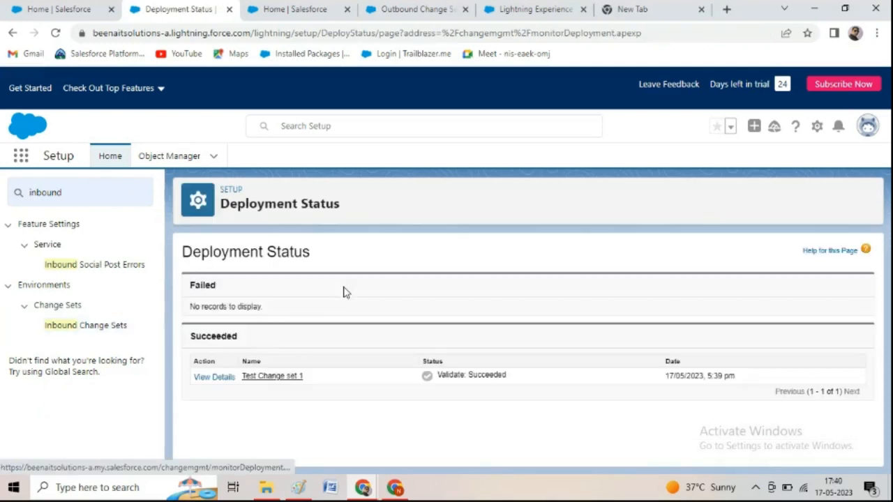
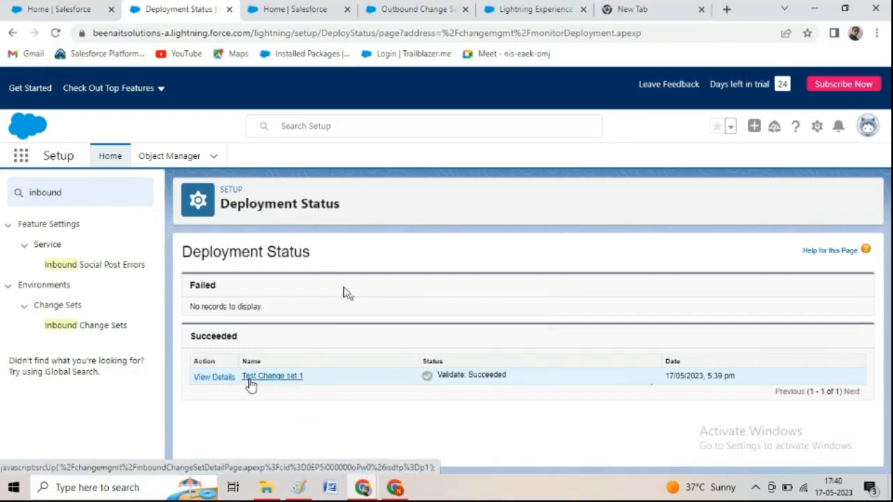
# Return to the Inbound Change Sets list and run a second validation of Test Change set 1 with the Default test option.
pyautogui.click(84, 329)
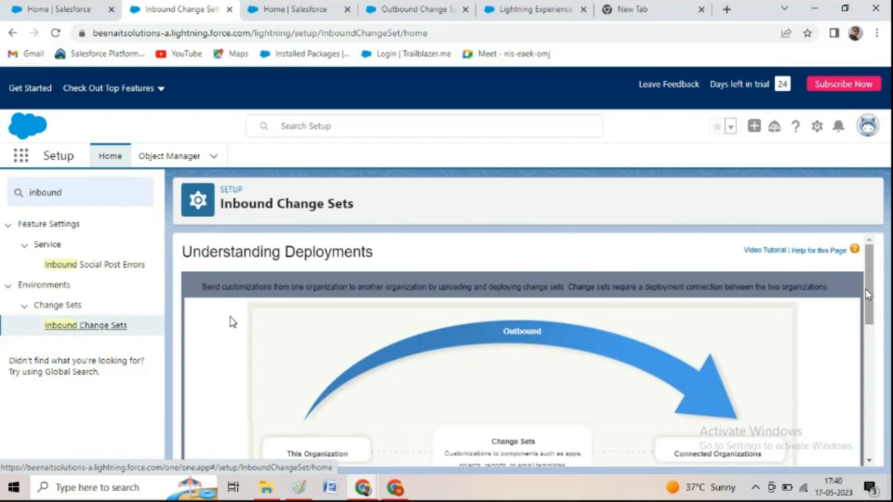
pyautogui.moveTo(871, 296); pyautogui.dragTo(886, 426)
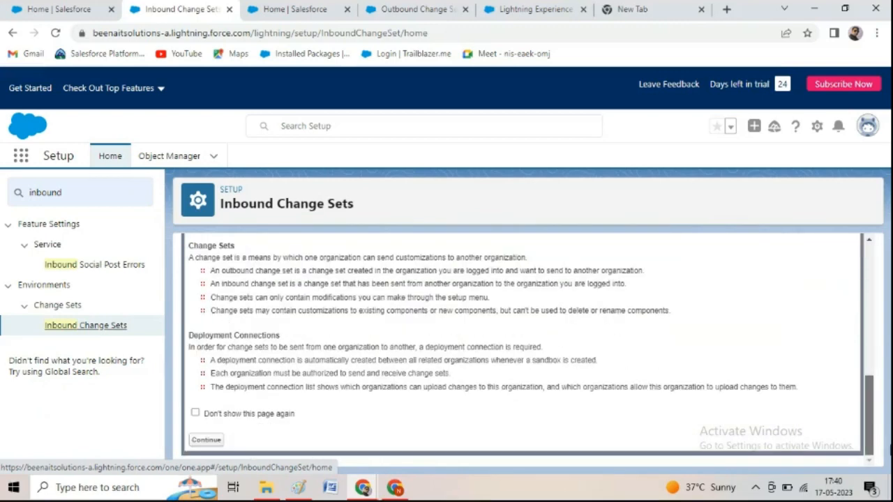
pyautogui.click(201, 441)
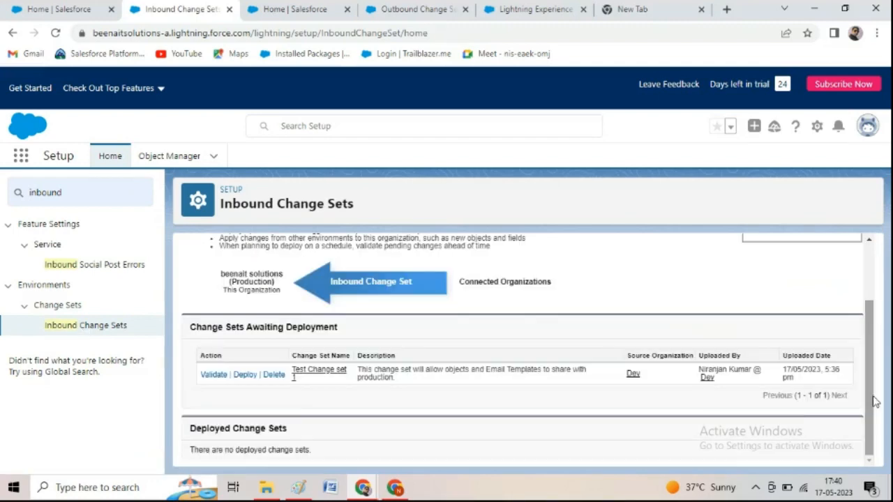
pyautogui.click(212, 376)
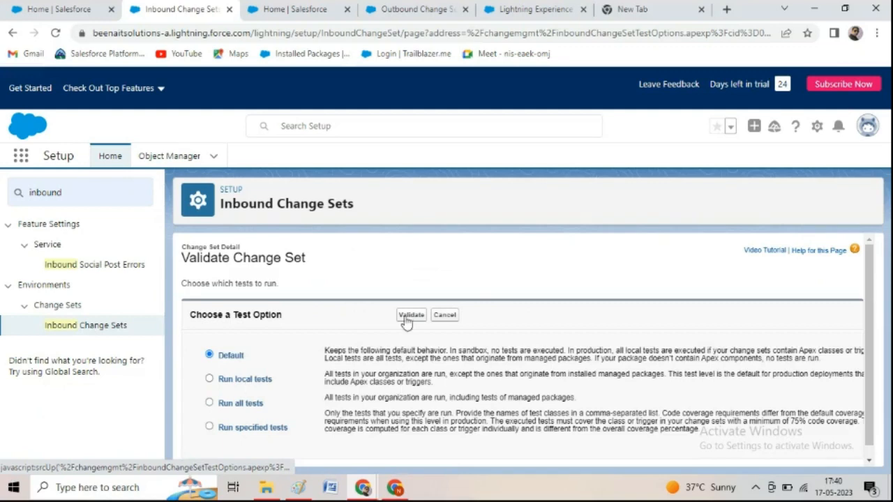
pyautogui.click(411, 316)
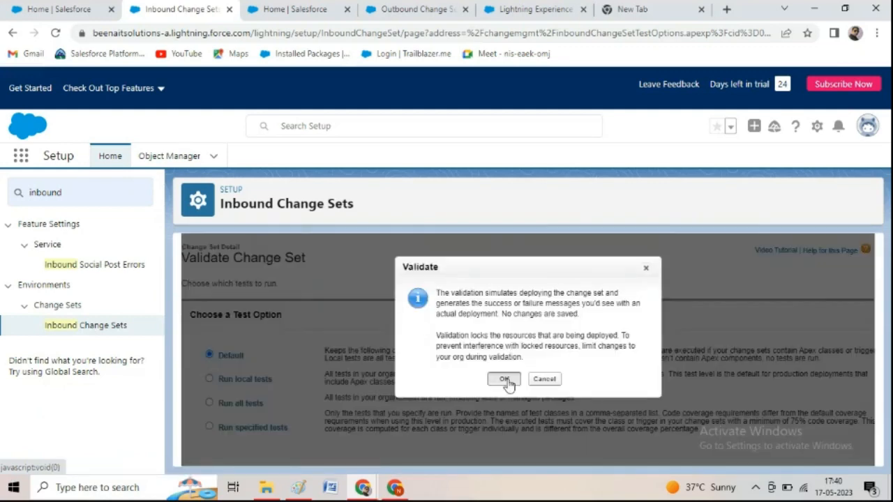
pyautogui.click(505, 381)
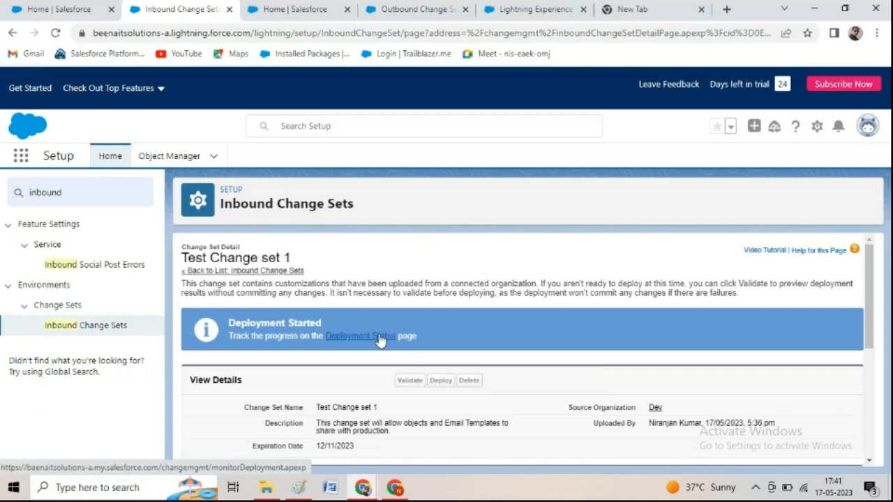
# Check the Deployment Status page, view the details of the earlier Test Change set 1 validation, and return to the status list.
pyautogui.click(380, 340)
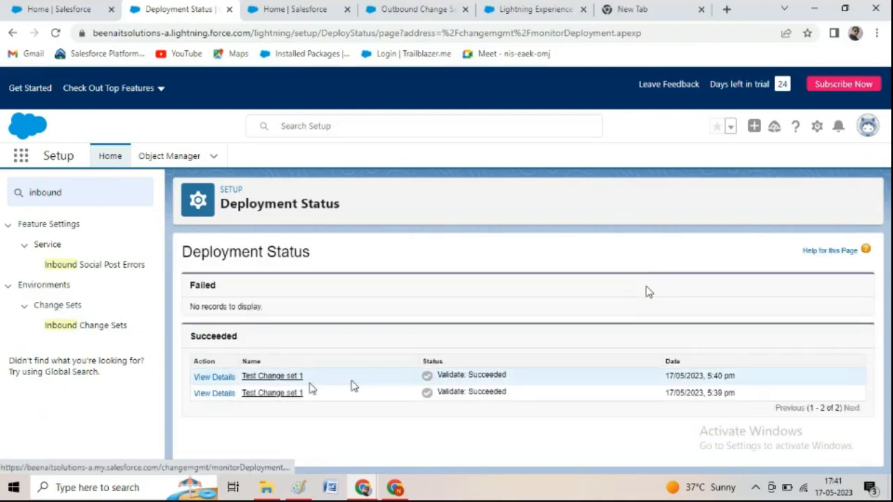
pyautogui.click(213, 395)
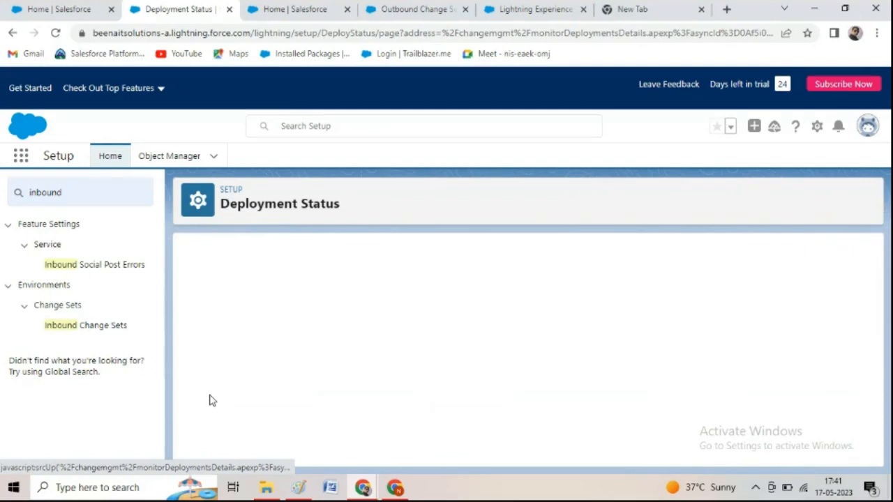
pyautogui.moveTo(870, 314)
pyautogui.mouseDown()
pyautogui.moveTo(878, 385)
pyautogui.moveTo(869, 304)
pyautogui.mouseUp()
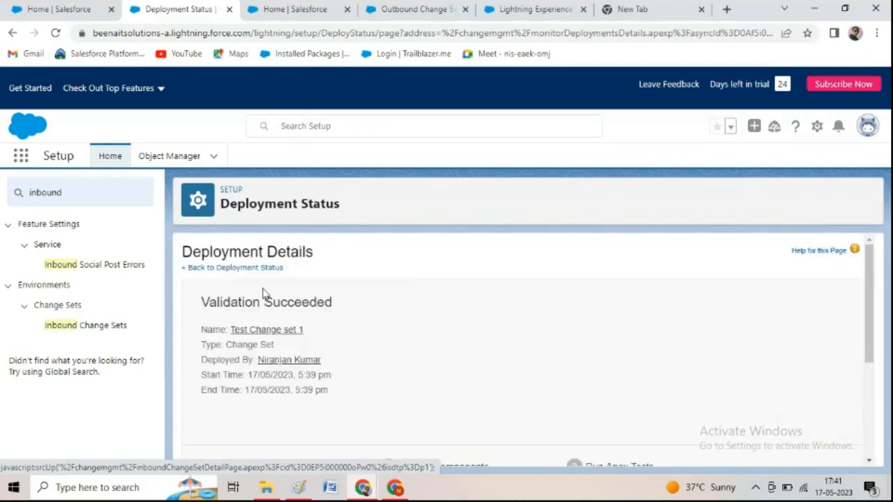
pyautogui.click(250, 269)
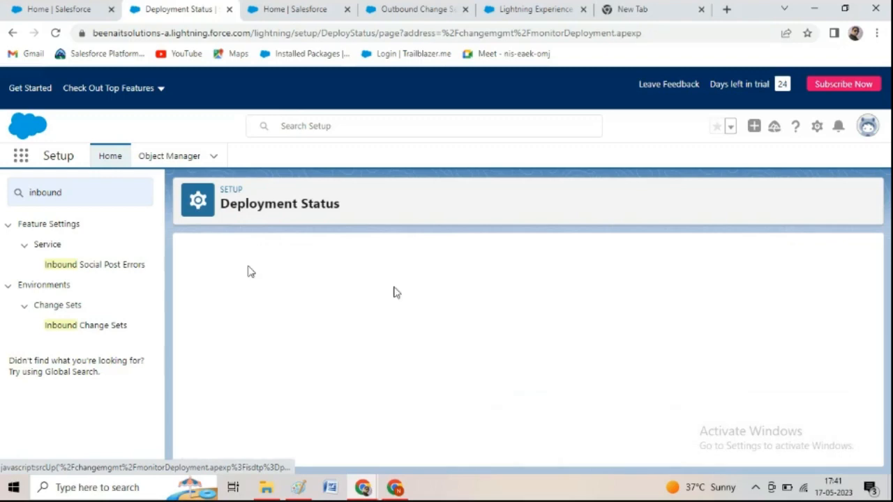
# Open Test Change set 1 and deploy it to production with the Default test option, accepting the overwrite warning.
pyautogui.click(272, 377)
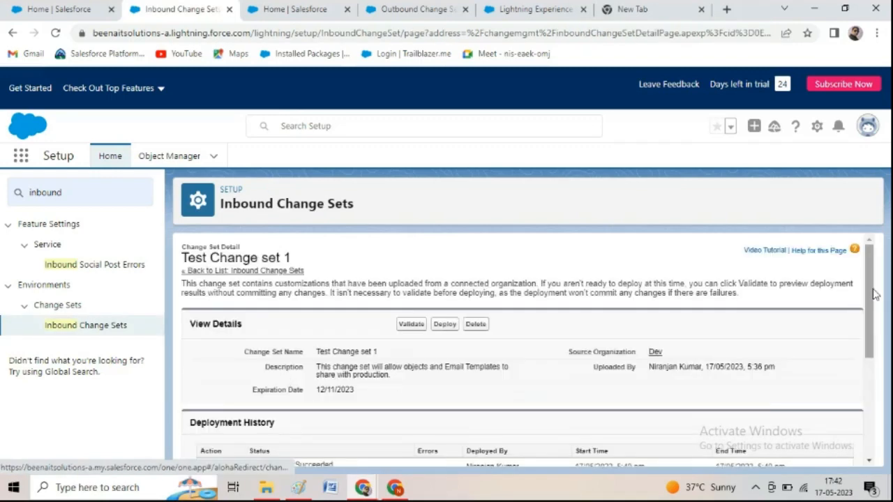
pyautogui.moveTo(871, 290)
pyautogui.mouseDown()
pyautogui.moveTo(874, 378)
pyautogui.moveTo(890, 393)
pyautogui.moveTo(885, 295)
pyautogui.mouseUp()
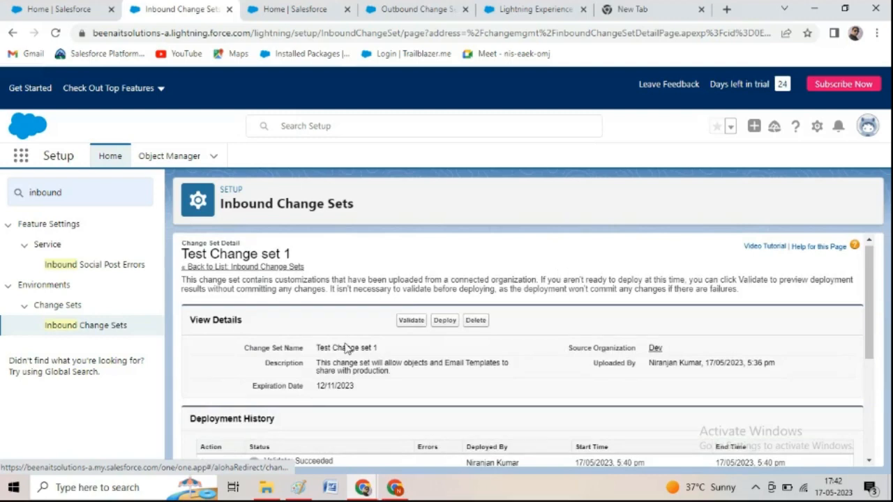
pyautogui.click(440, 323)
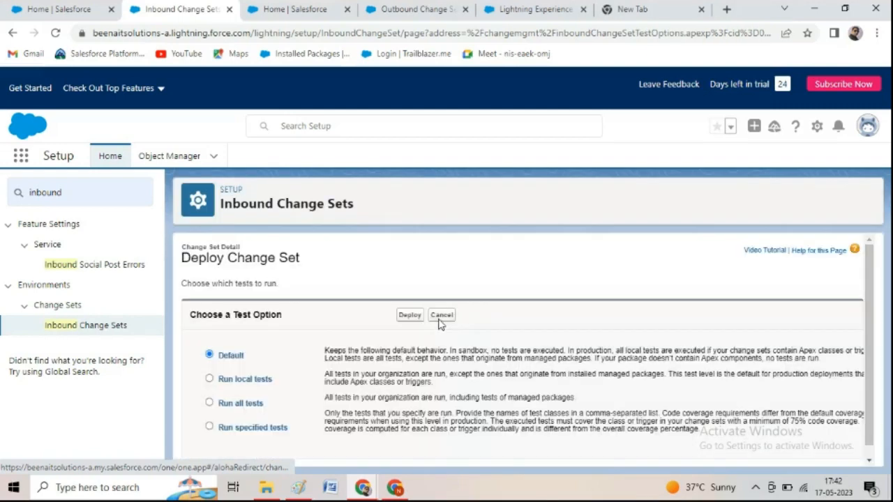
pyautogui.click(412, 317)
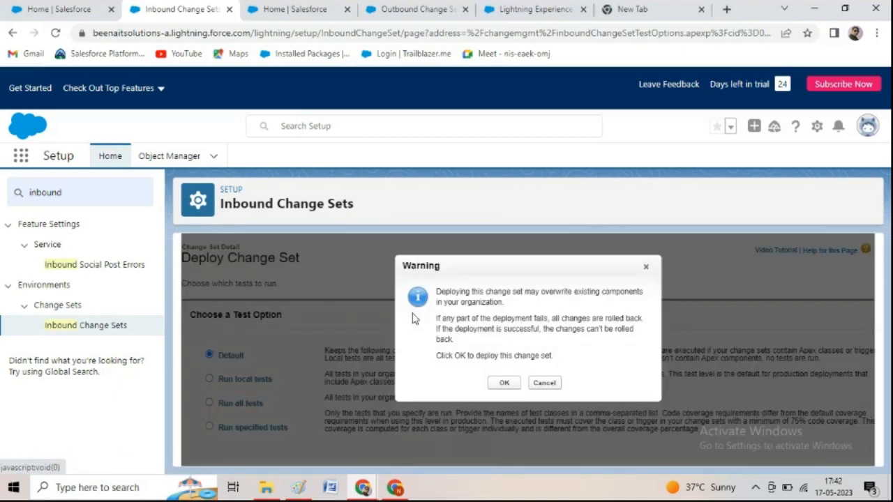
pyautogui.click(505, 384)
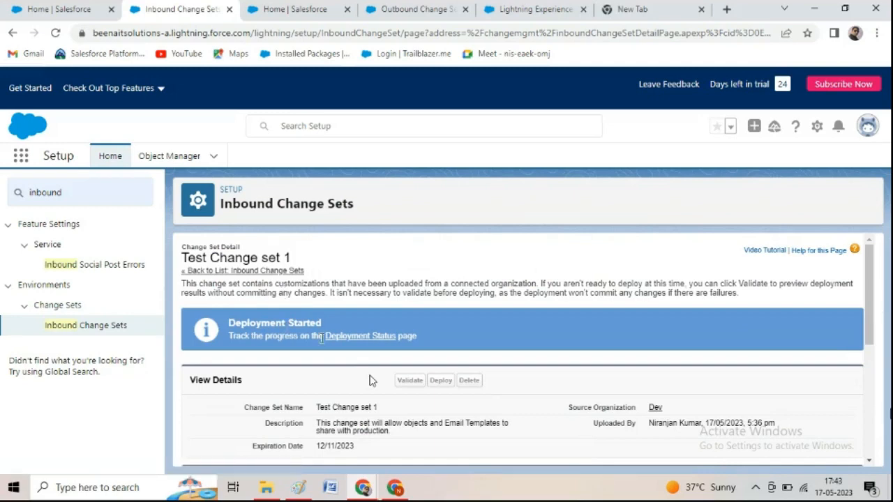
# Open the Deployment Status page and view the details of the Test Change set 1 deployment.
pyautogui.click(335, 340)
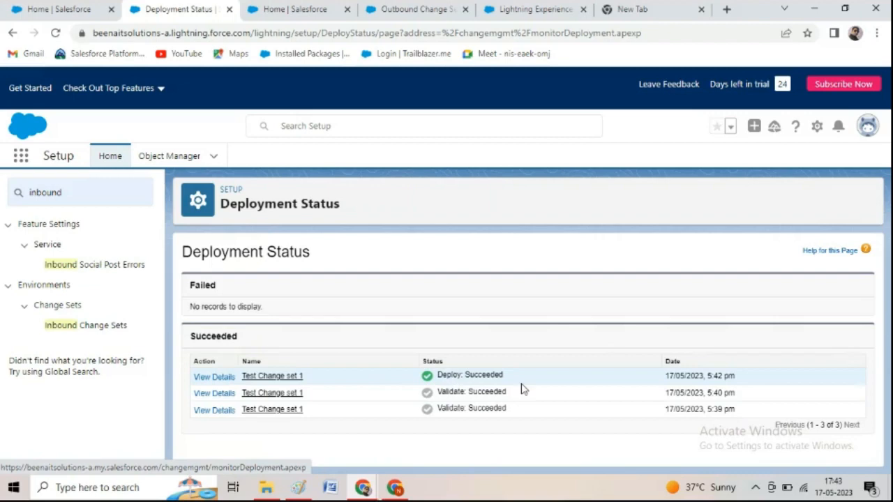
pyautogui.click(213, 376)
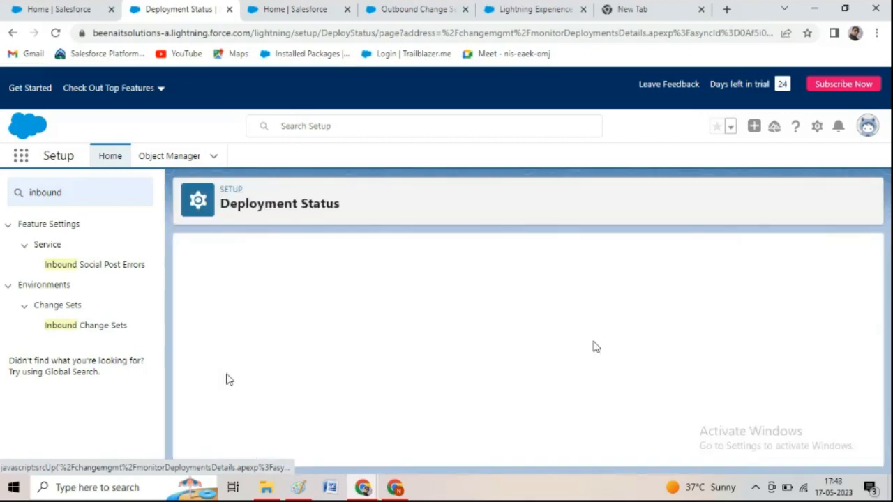
# Switch to Paint and complete Step5 with "Login to Production and search for Inbound cahange sets and click on validate and then click on Deploy.".
pyautogui.moveTo(869, 311)
pyautogui.mouseDown()
pyautogui.moveTo(872, 403)
pyautogui.moveTo(884, 303)
pyautogui.mouseUp()
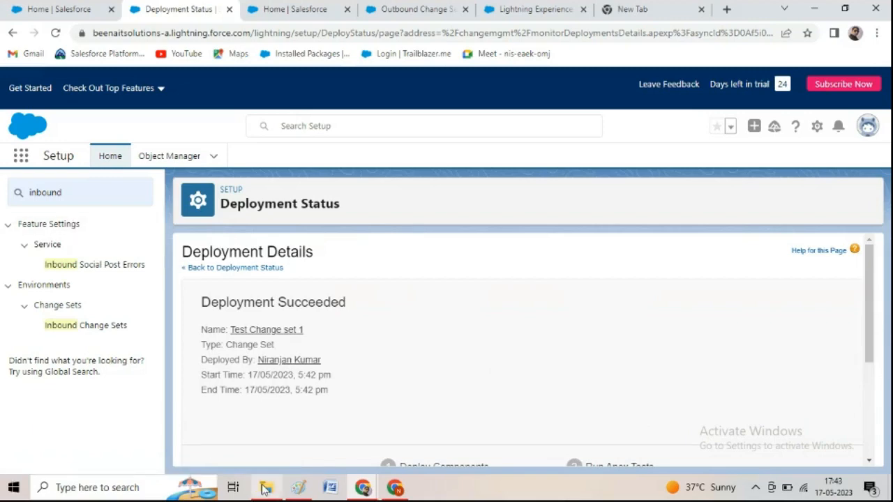
pyautogui.click(299, 488)
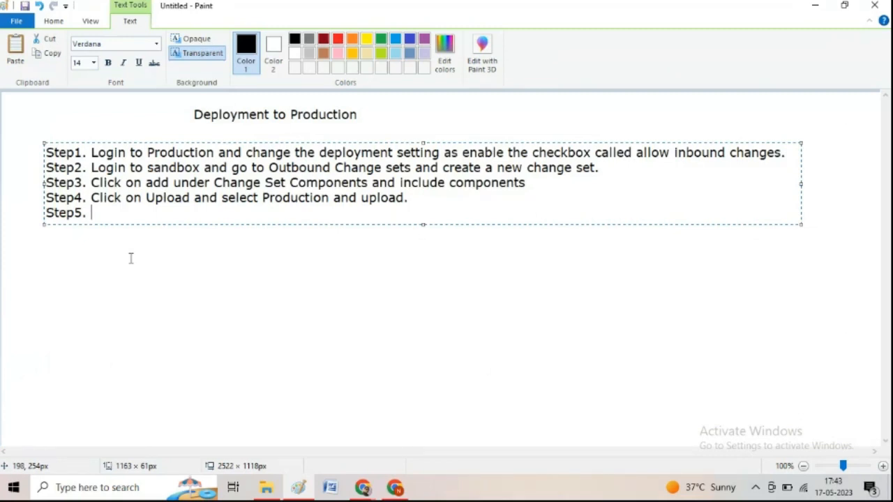
pyautogui.write('Login to ')
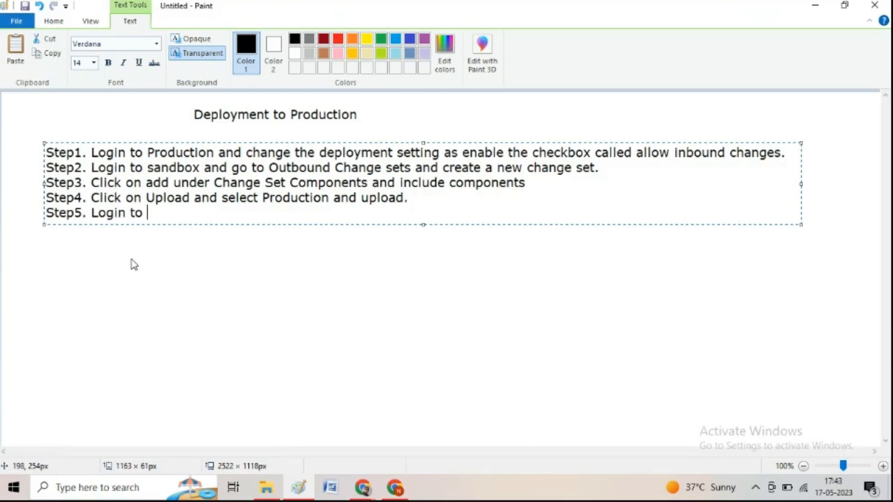
pyautogui.write('Production and search for Inbou')
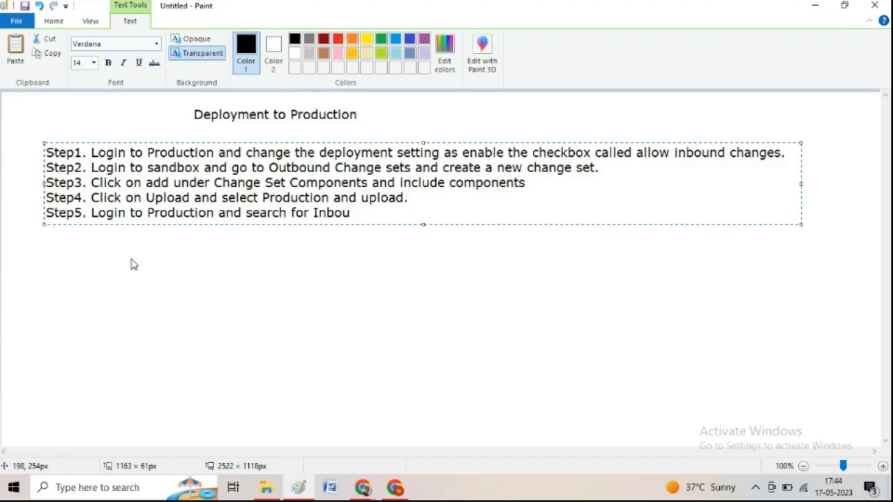
pyautogui.write('nd cahange set')
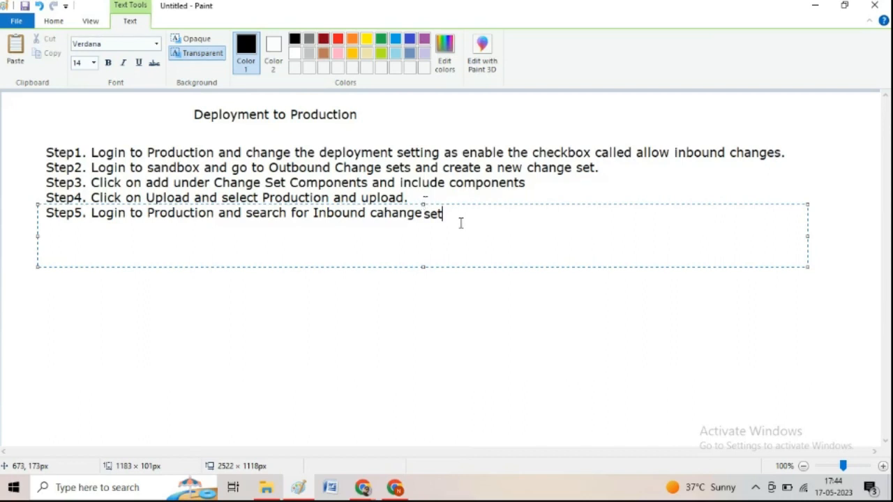
pyautogui.write('s')
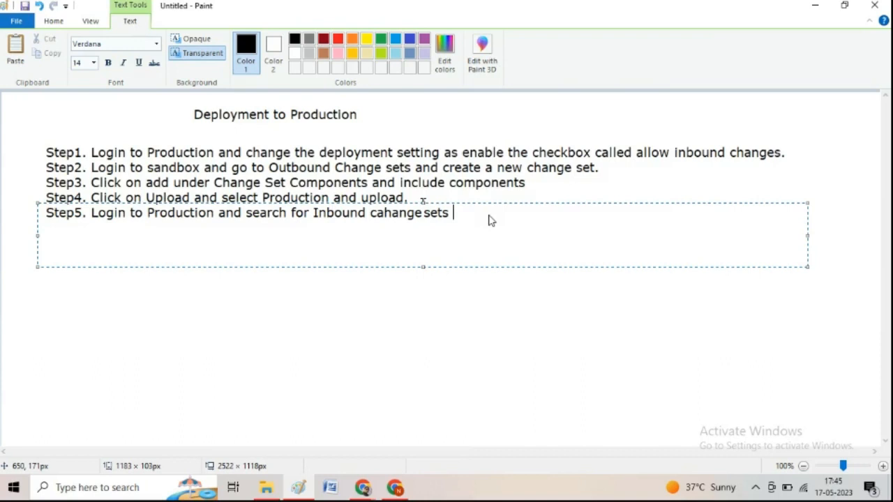
pyautogui.write('and click on validate and then ')
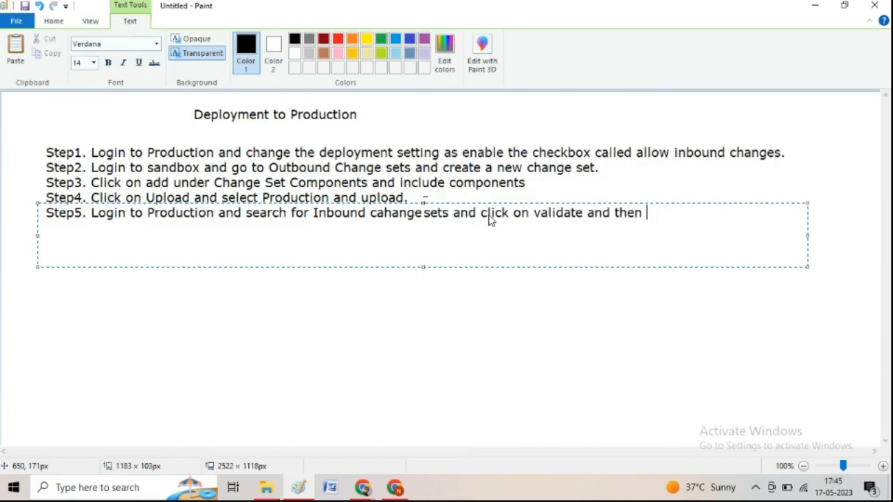
pyautogui.write('click on Deploy')
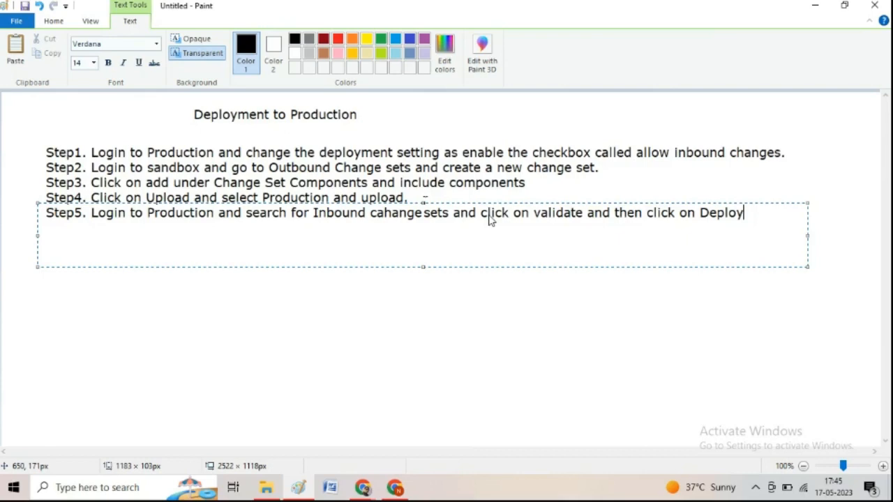
pyautogui.write('.')
# Add a new line reading "Step 6 Verify all Changes." below Step5 in the deployment notes.
pyautogui.press('Return')
pyautogui.write('Step')
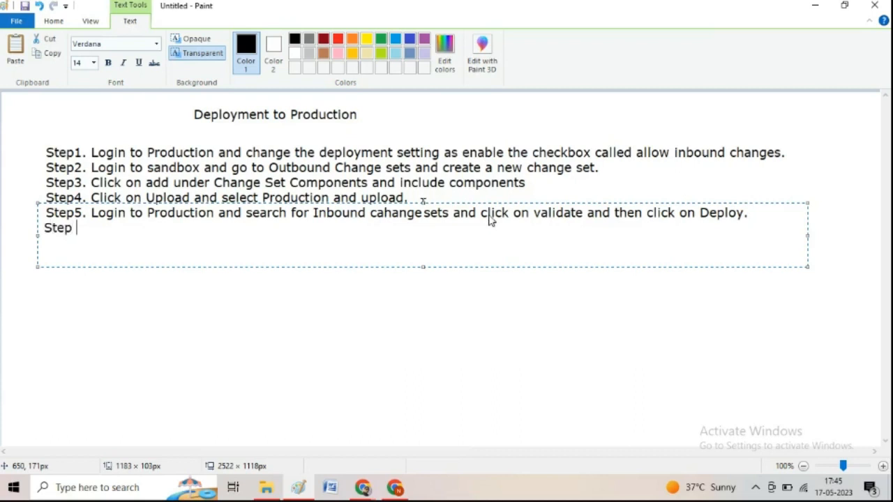
pyautogui.write(' 6 Verify all Changes')
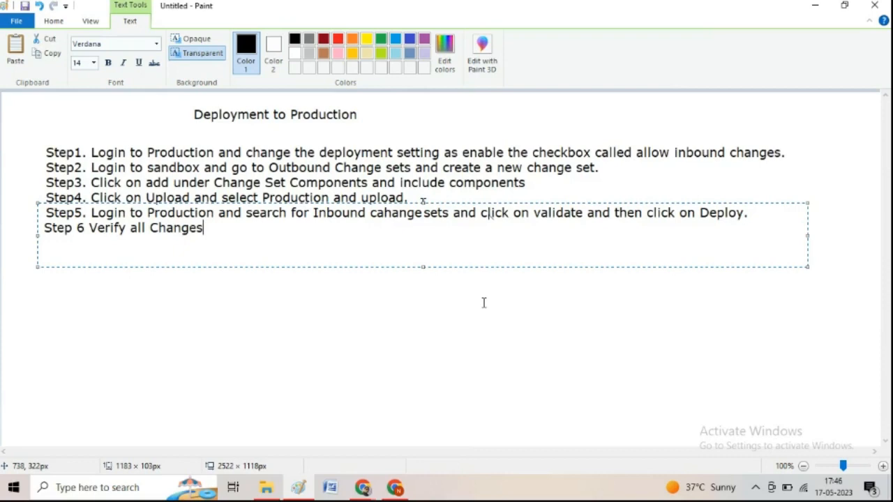
pyautogui.write('.')
# Switch back to the production org's Setup page in Chrome and start clearing the inbound search text.
pyautogui.click(362, 488)
pyautogui.click(293, 428)
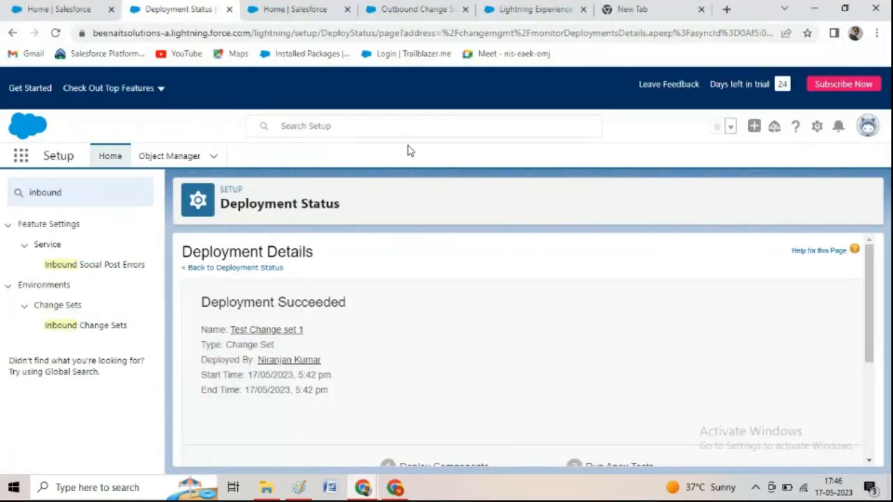
pyautogui.click(87, 192)
pyautogui.press('BackSpace')
pyautogui.press('BackSpace')
pyautogui.press('BackSpace')
pyautogui.press('BackSpace')
pyautogui.press('BackSpace')
pyautogui.press('BackSpace')
pyautogui.press('BackSpace')
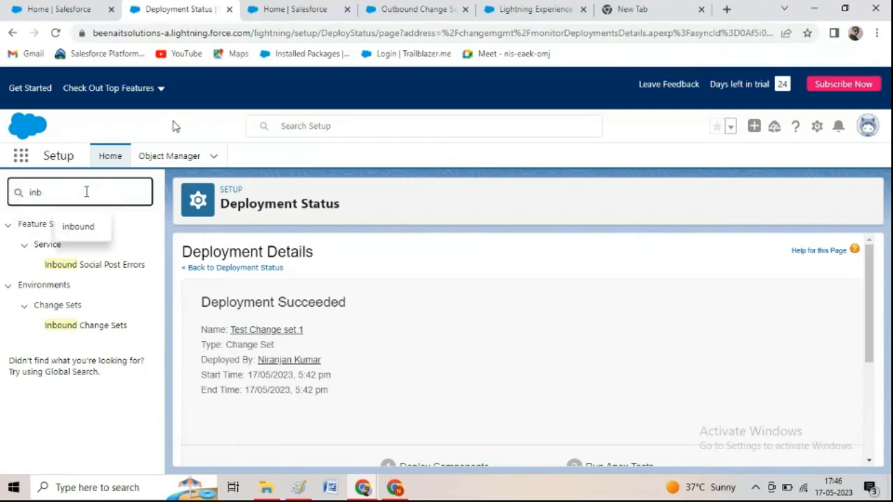
# Search the Object Manager for trainer, open the Trainer object, and check its details and deployment status.
pyautogui.click(189, 156)
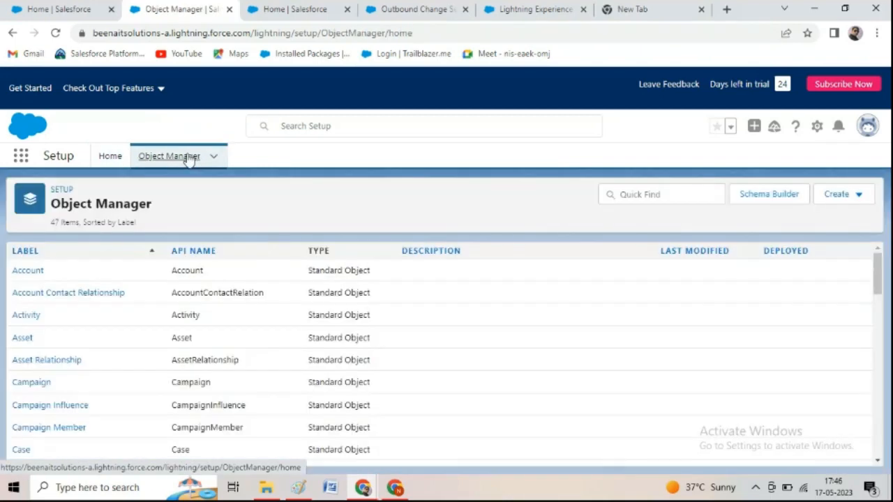
pyautogui.click(661, 195)
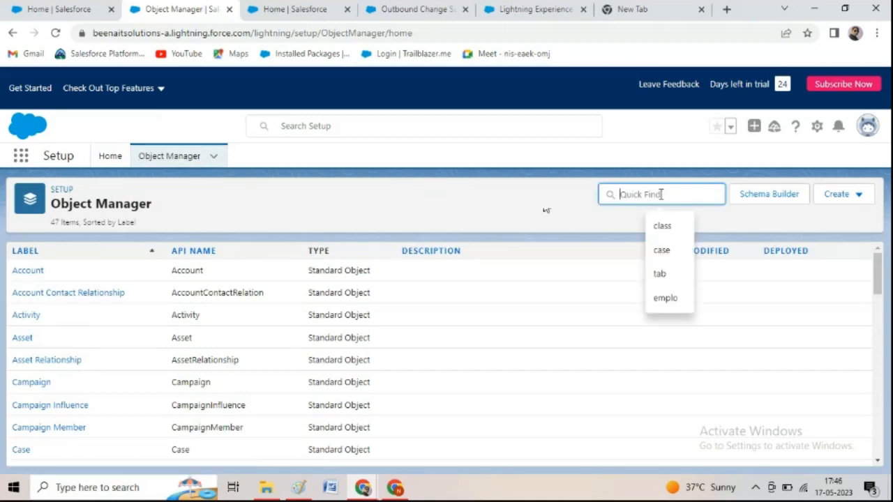
pyautogui.write('trainer')
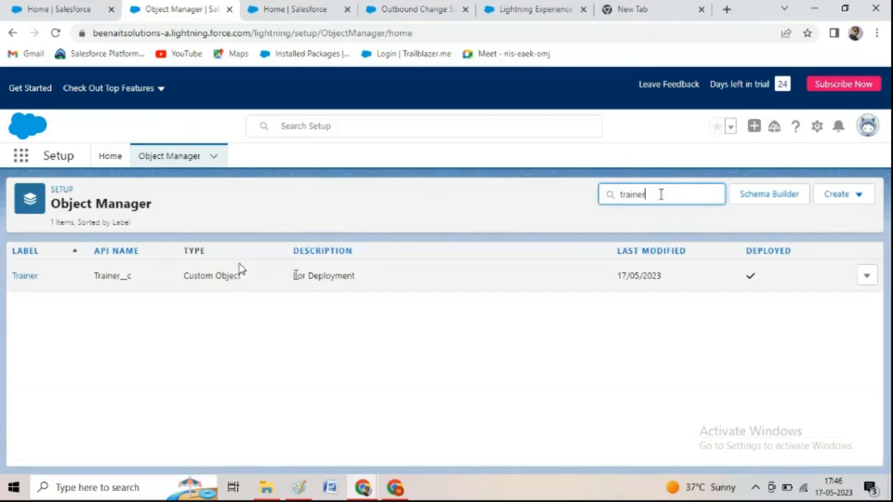
pyautogui.click(23, 278)
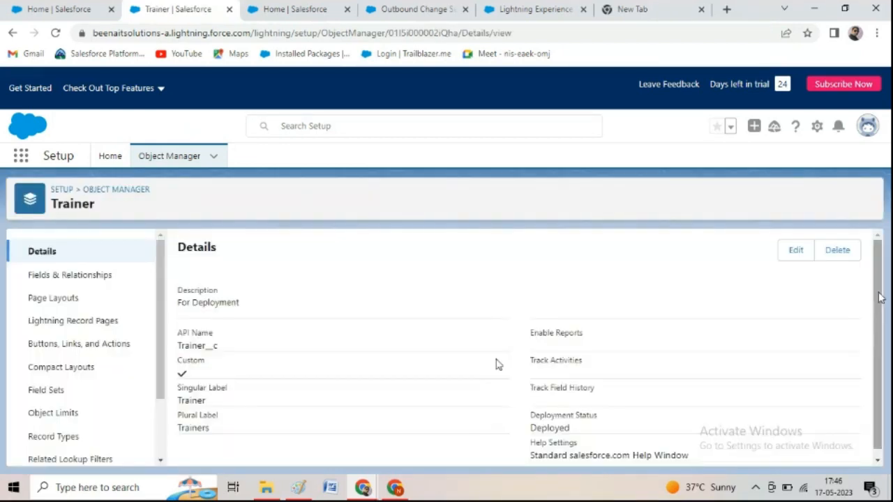
pyautogui.scroll(-1, 880, 297)
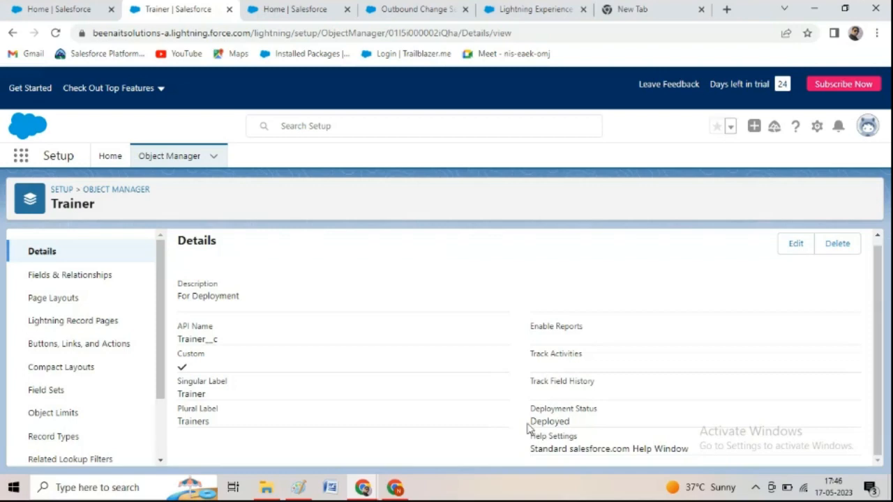
pyautogui.doubleClick(556, 421)
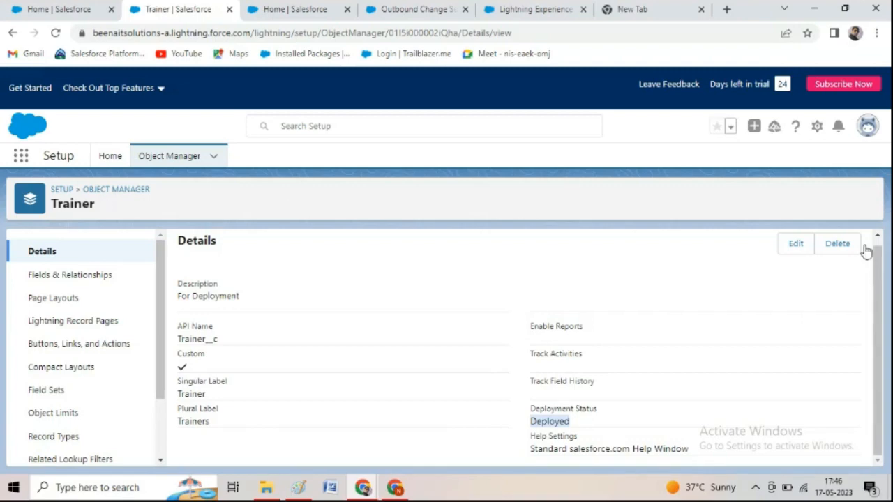
pyautogui.scroll(1, 878, 257)
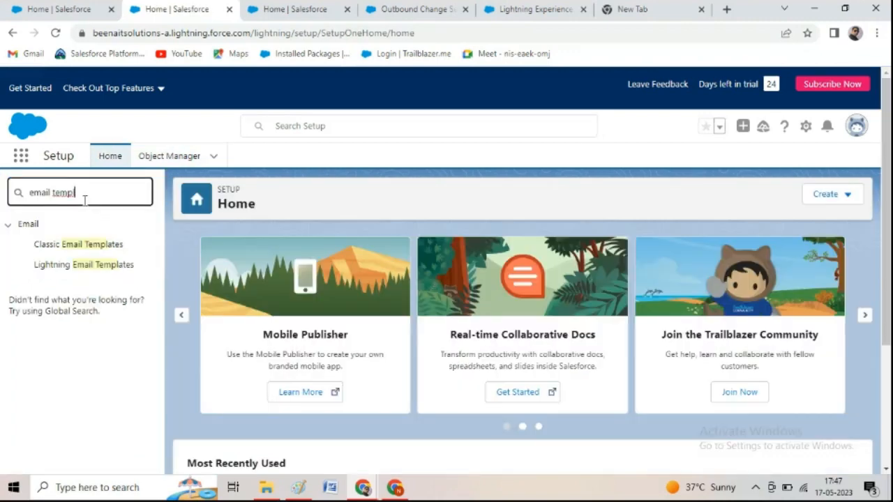
# Search Setup for "email templ", open the Classic Email Templates, and view the details of Trainer Email Template for test.
pyautogui.click(74, 250)
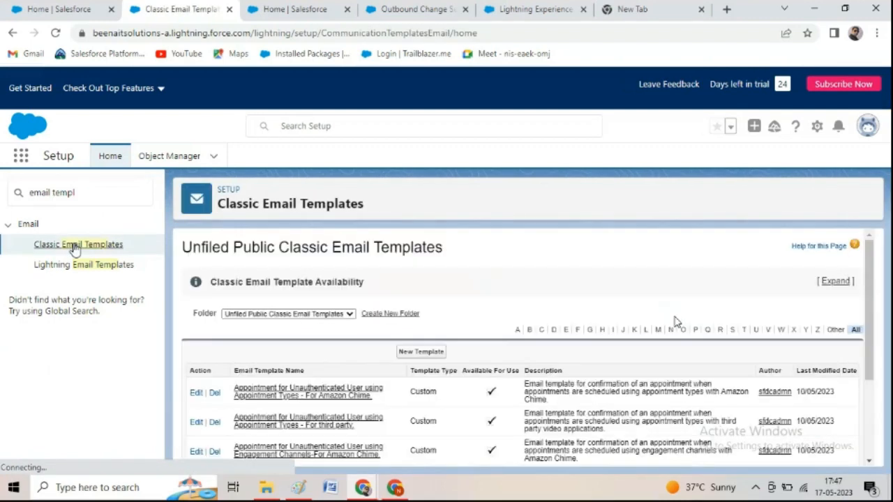
pyautogui.scroll(-10, 674, 321)
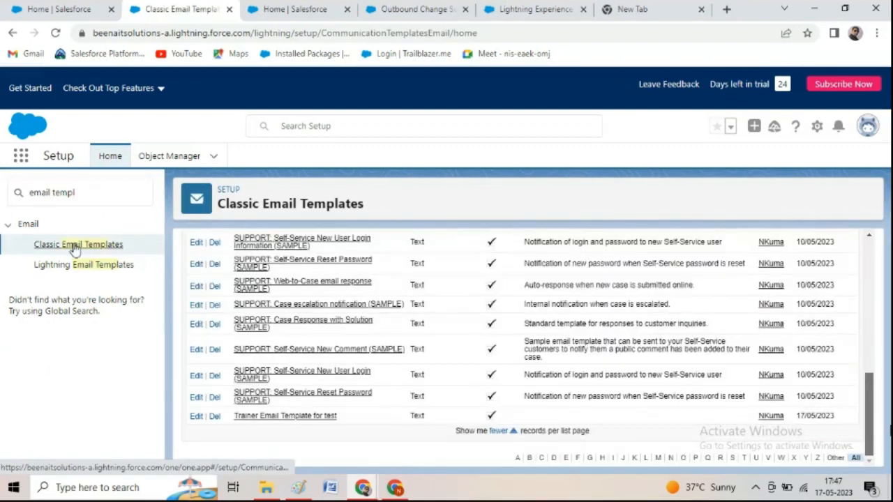
pyautogui.click(279, 419)
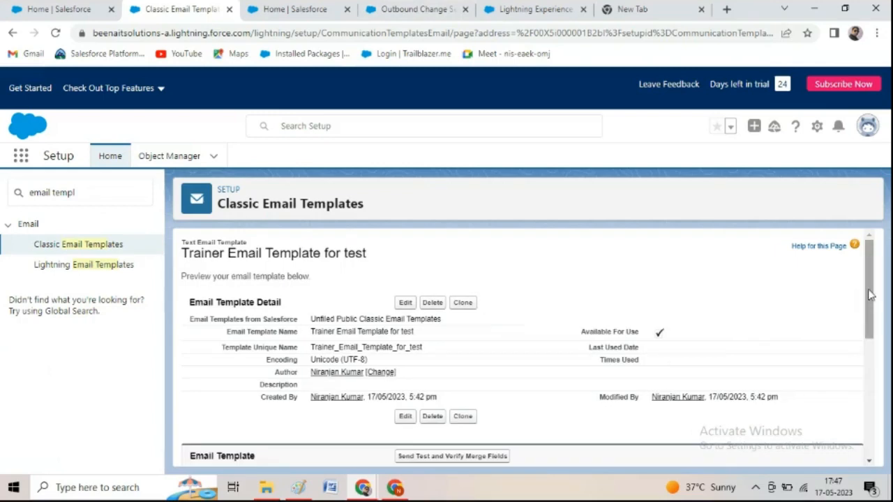
pyautogui.moveTo(870, 296)
pyautogui.mouseDown()
pyautogui.moveTo(872, 374)
pyautogui.moveTo(889, 417)
pyautogui.moveTo(881, 295)
pyautogui.mouseUp()
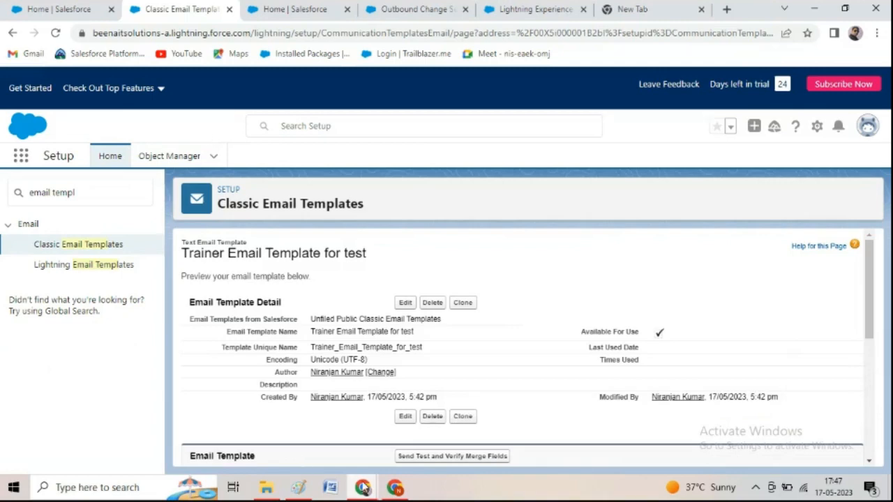
# Return to Paint and finish the text entry for the Deployment to Production notes.
pyautogui.click(299, 487)
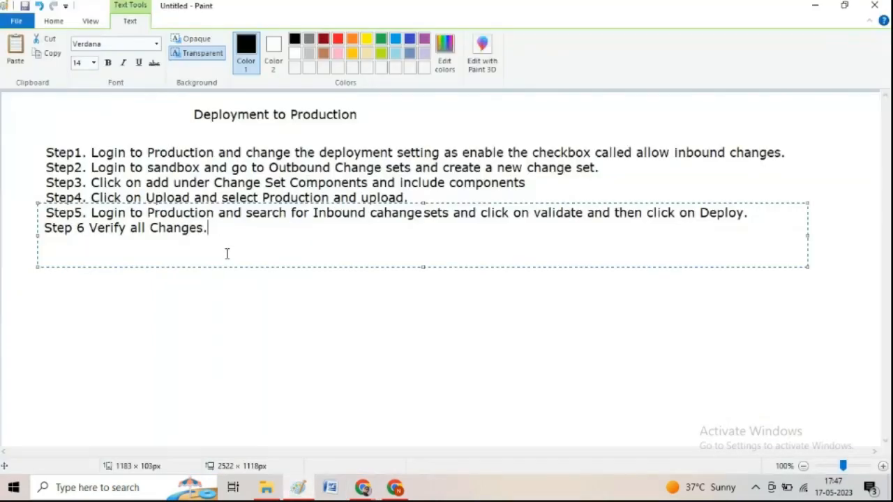
pyautogui.click(235, 295)
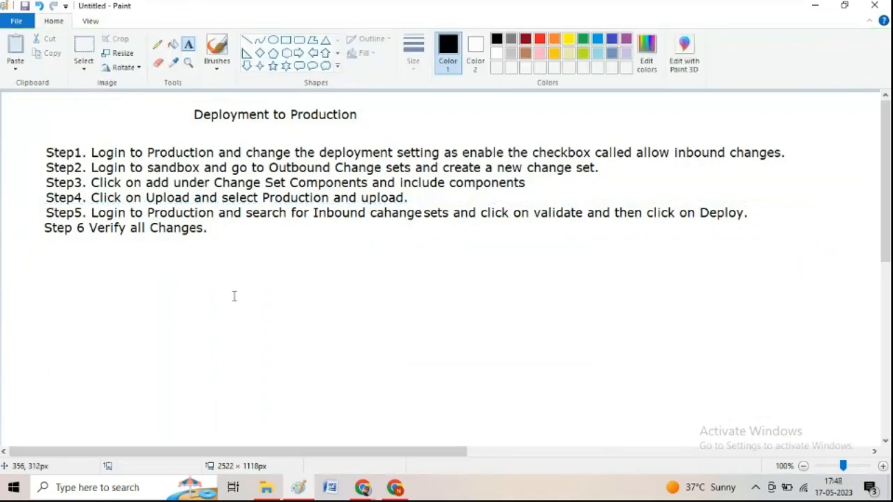